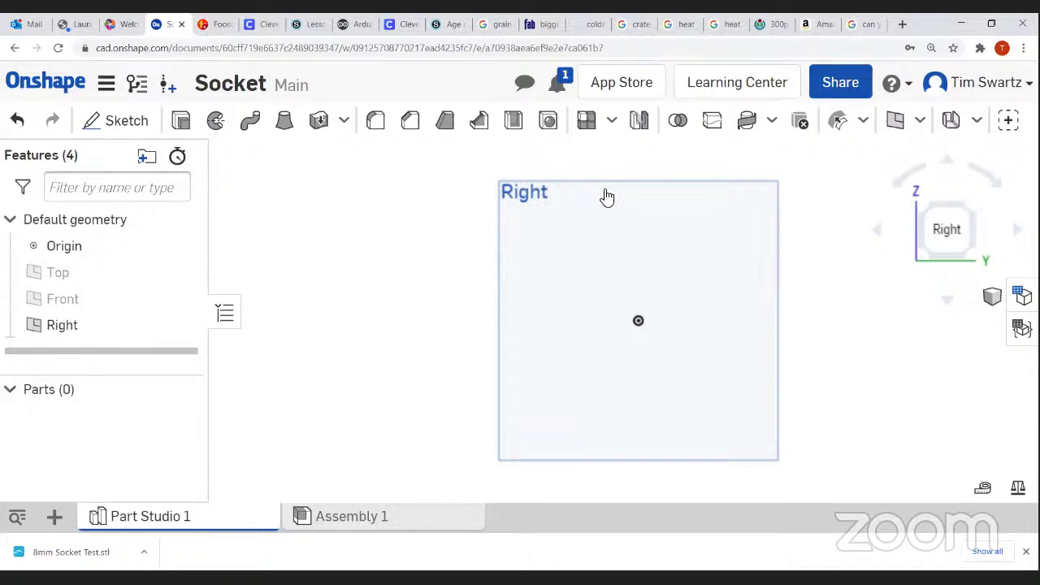
{"action": "key", "text": "alt+Tab"}
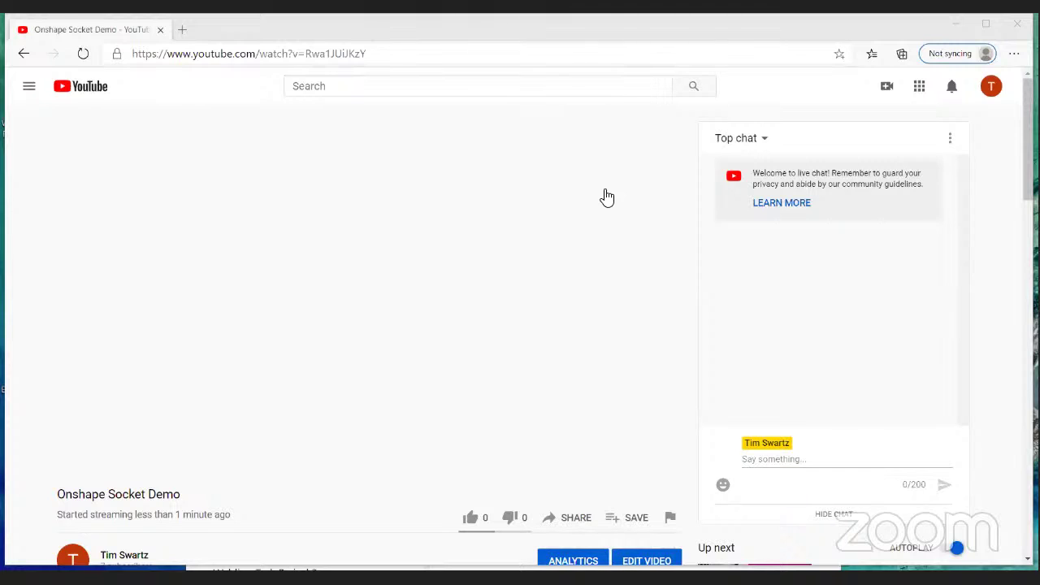
{"action": "key", "text": "alt+Tab"}
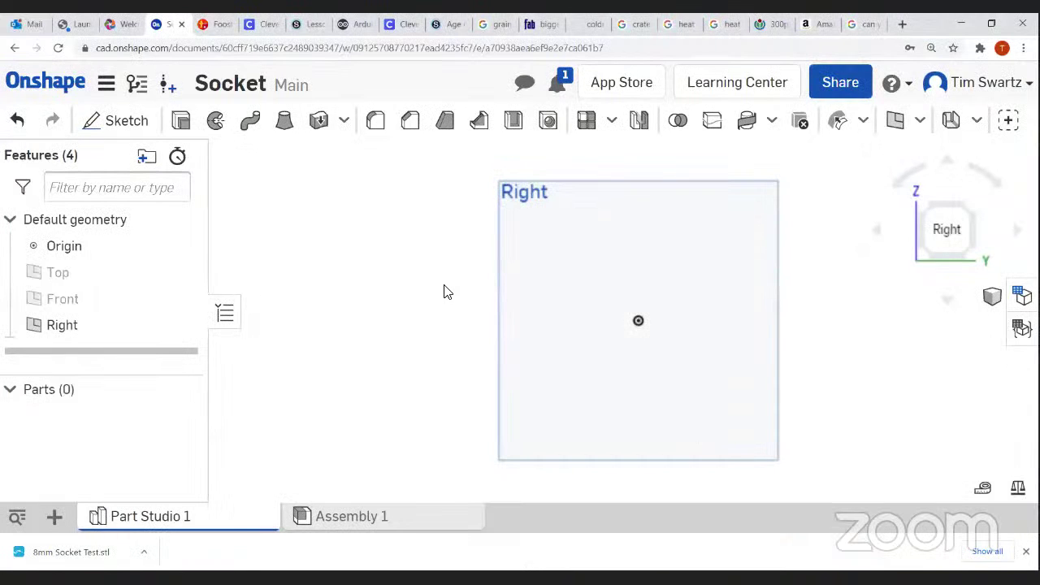
Start a new sketch on the Right plane and move its settings dialog clear of the drawing area.
{"action": "left_click", "coordinate": [121, 123]}
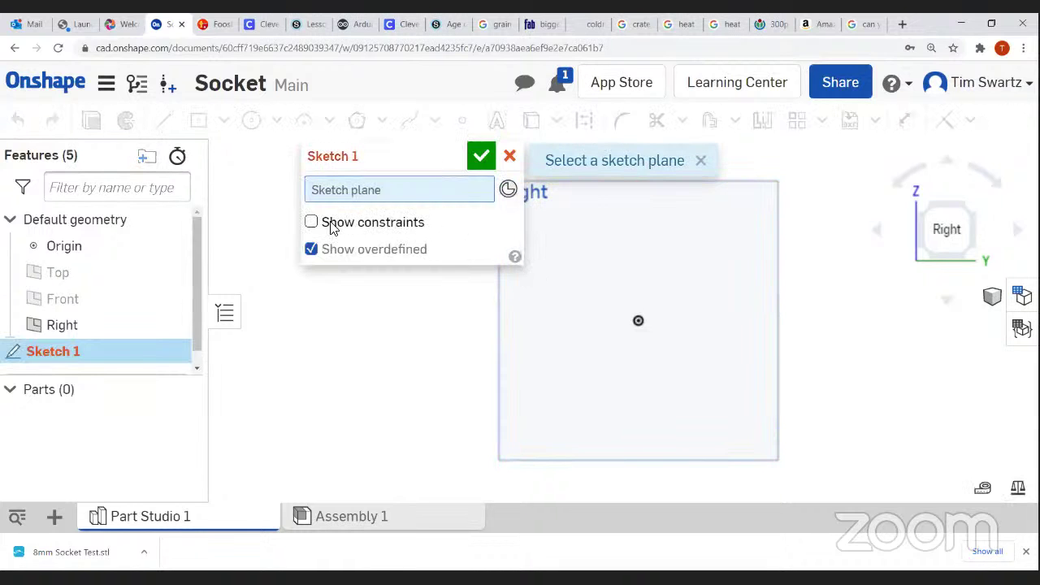
{"action": "left_click", "coordinate": [100, 324]}
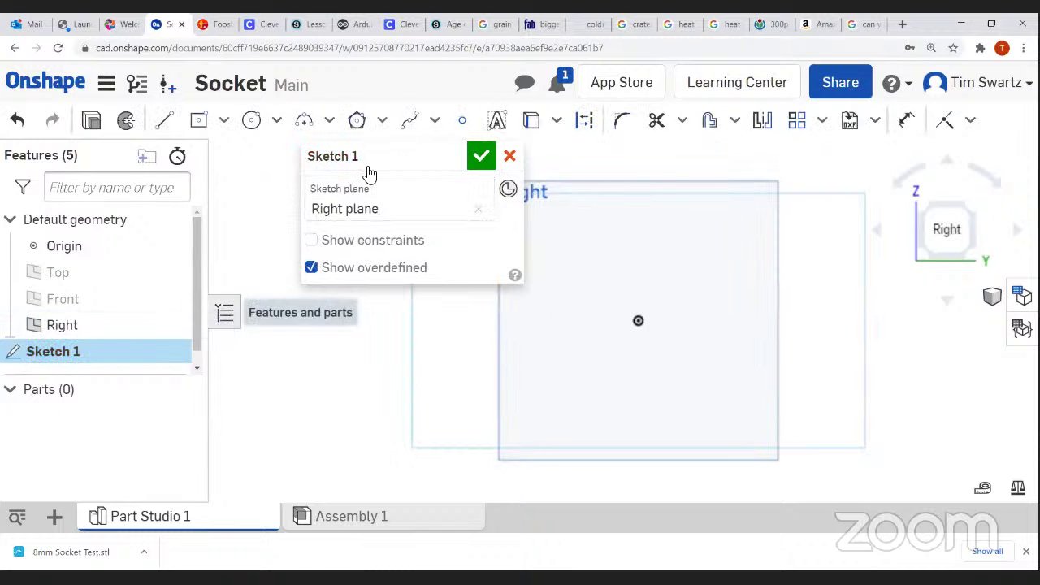
{"action": "mouse_move", "coordinate": [393, 160]}
{"action": "left_mouse_down"}
{"action": "mouse_move", "coordinate": [376, 177]}
{"action": "mouse_move", "coordinate": [307, 180]}
{"action": "left_mouse_up"}
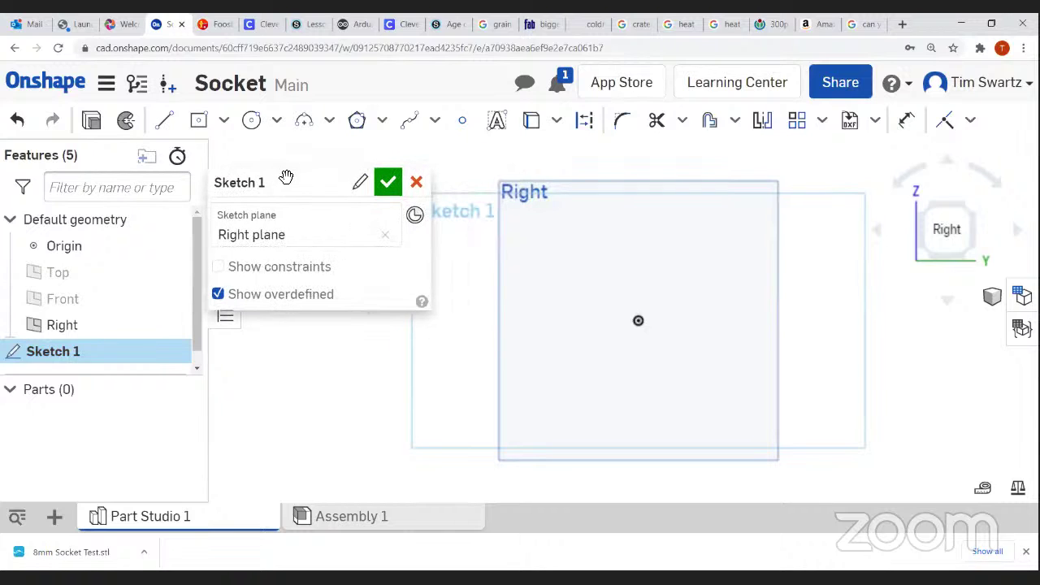
Sketch a vertical line about 2.245 in long, running straight up from the origin.
{"action": "left_click", "coordinate": [165, 127]}
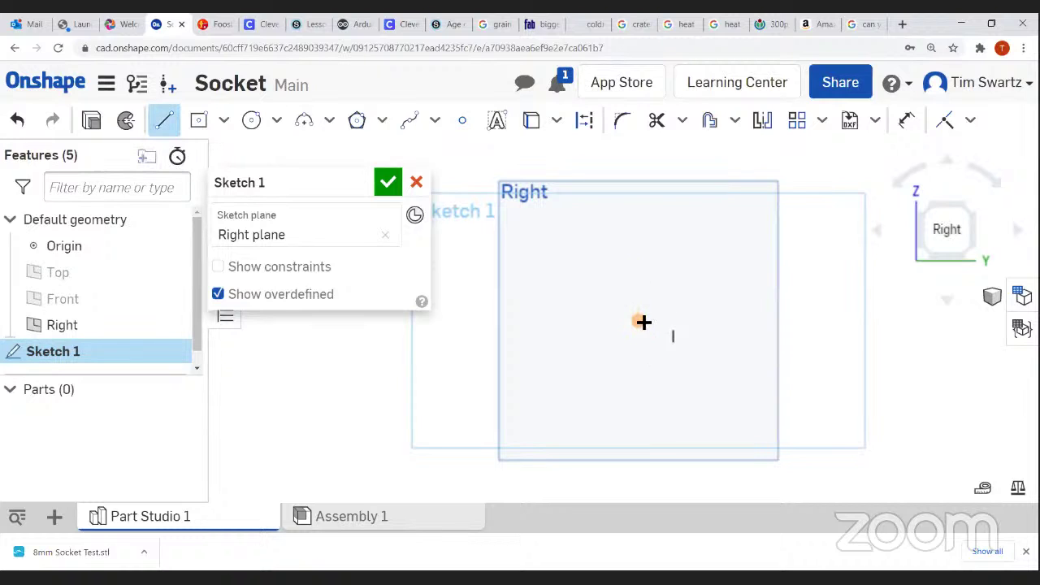
{"action": "left_click", "coordinate": [640, 322]}
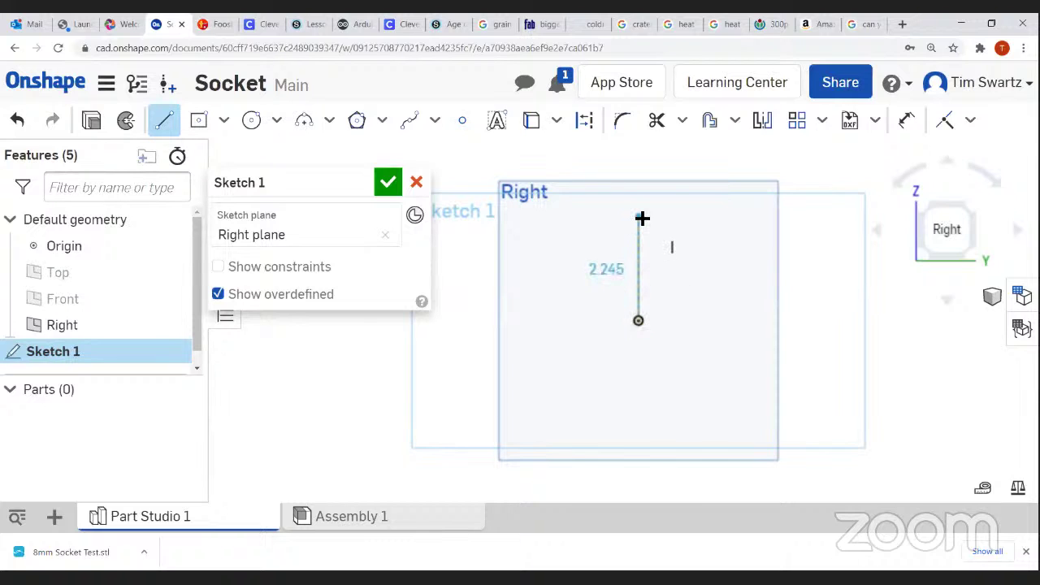
{"action": "left_click", "coordinate": [642, 218]}
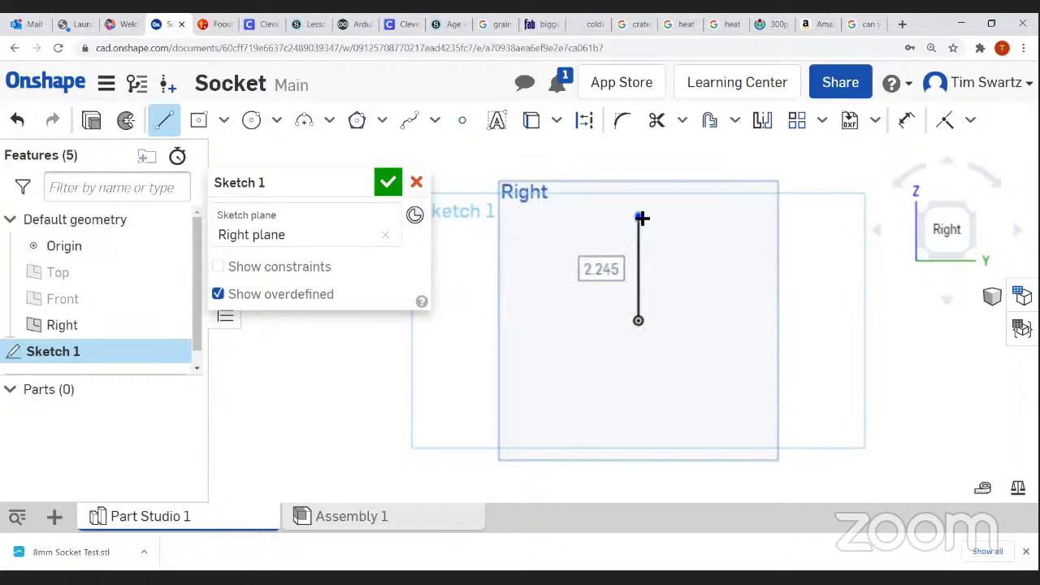
{"action": "right_click", "coordinate": [641, 216]}
{"action": "left_click", "coordinate": [660, 231]}
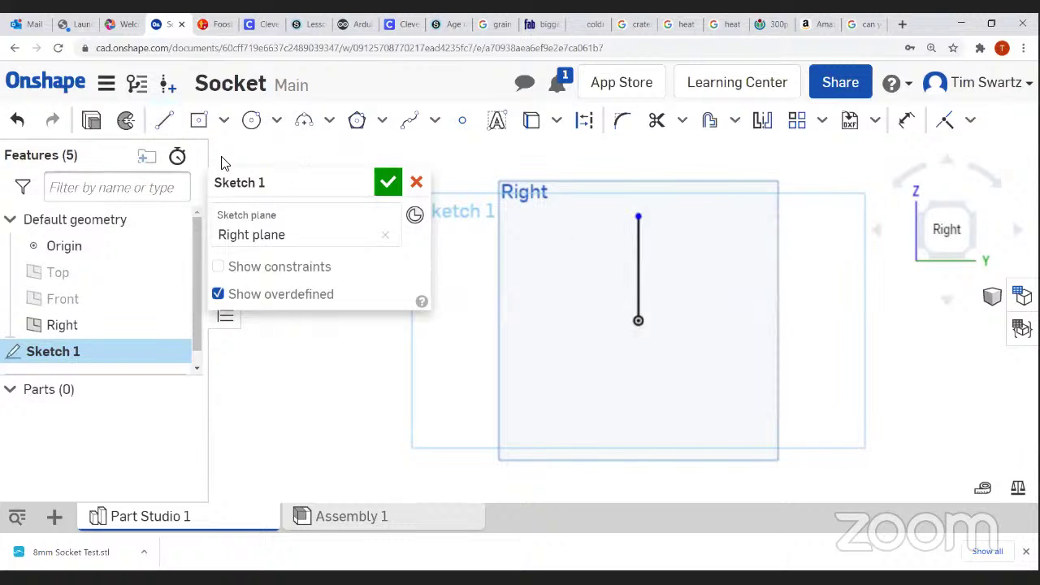
Sketch a horizontal base line about 1.57 in long, running left from the origin.
{"action": "left_click", "coordinate": [164, 120]}
{"action": "left_click", "coordinate": [639, 321]}
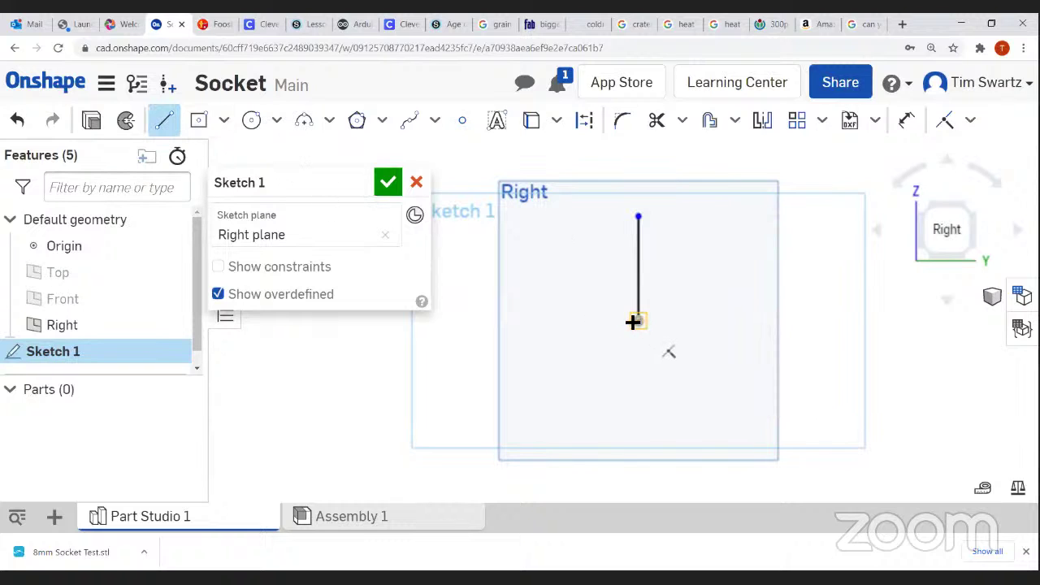
{"action": "left_click", "coordinate": [564, 322]}
{"action": "right_click", "coordinate": [564, 320]}
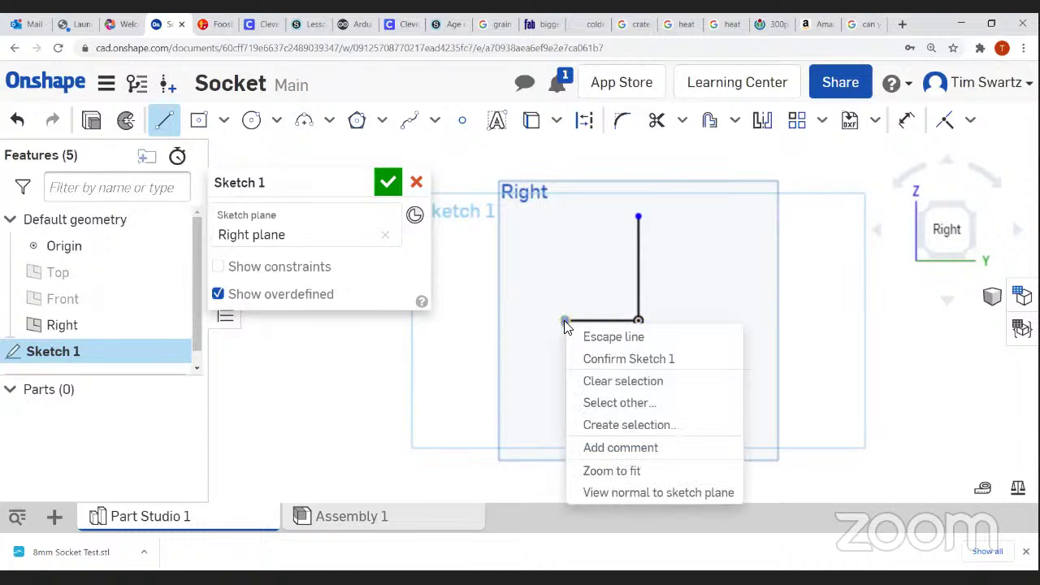
{"action": "left_click", "coordinate": [583, 336]}
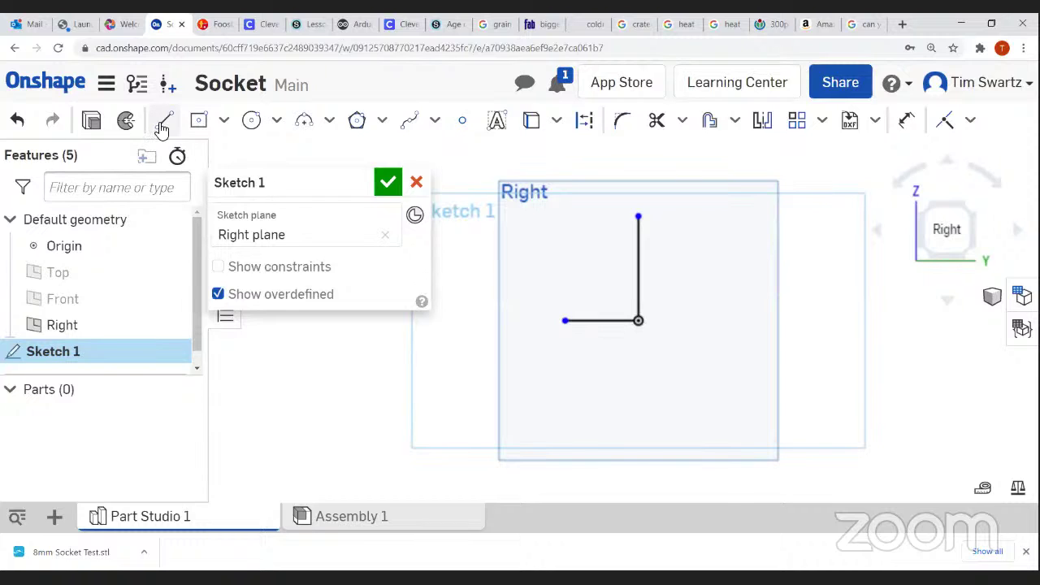
Sketch a shorter vertical line straight up from the left end of the base line.
{"action": "left_click", "coordinate": [163, 121]}
{"action": "left_click", "coordinate": [565, 321]}
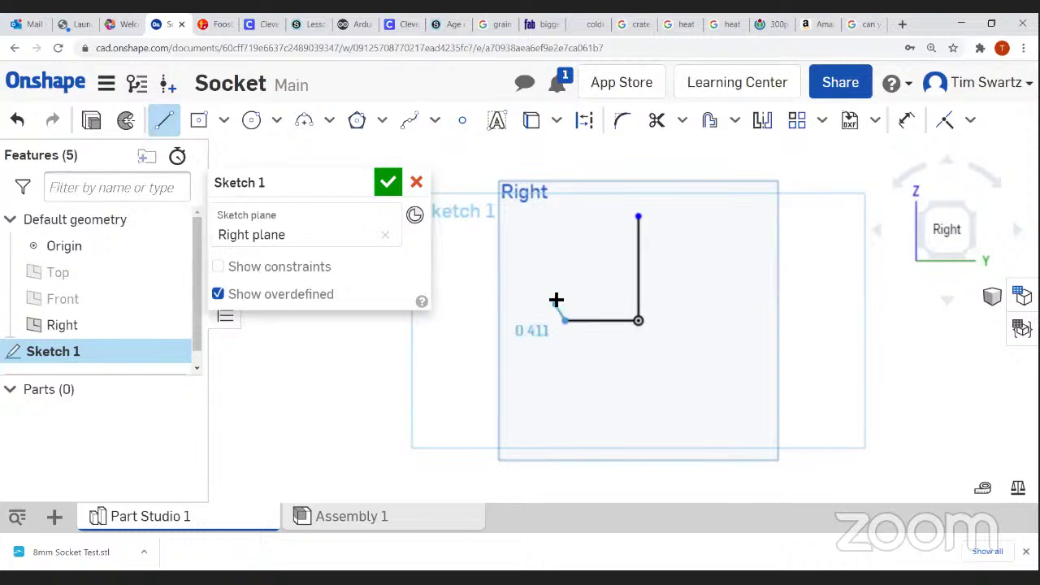
{"action": "left_click", "coordinate": [565, 266]}
{"action": "right_click", "coordinate": [579, 269]}
{"action": "left_click", "coordinate": [606, 280]}
Sketch a horizontal line running left from the upper end of the long vertical line, stopping short of the left line.
{"action": "left_click", "coordinate": [165, 122]}
{"action": "left_click", "coordinate": [639, 216]}
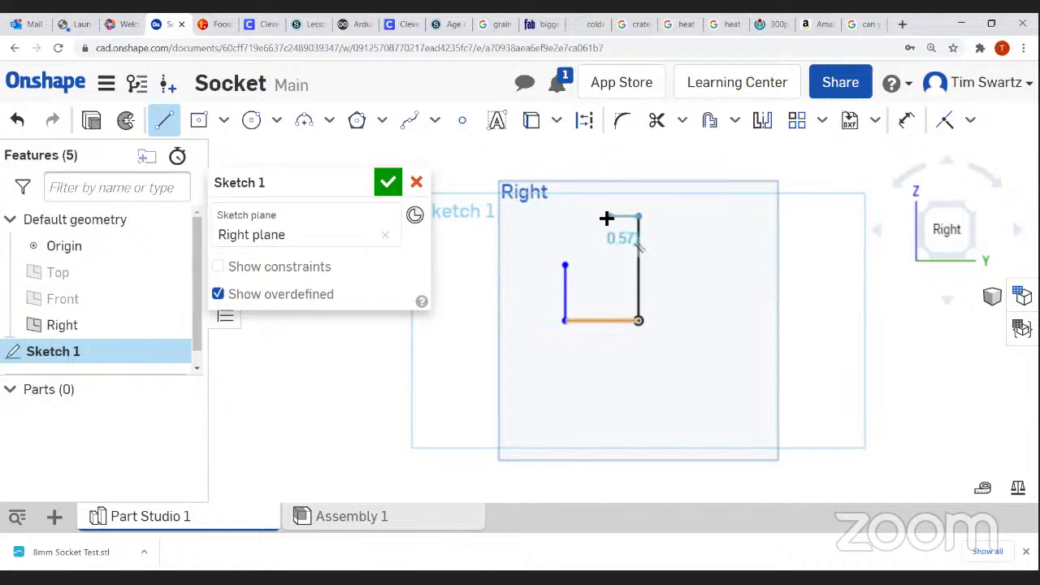
{"action": "left_click", "coordinate": [584, 217]}
{"action": "right_click", "coordinate": [585, 218]}
{"action": "left_click", "coordinate": [632, 232]}
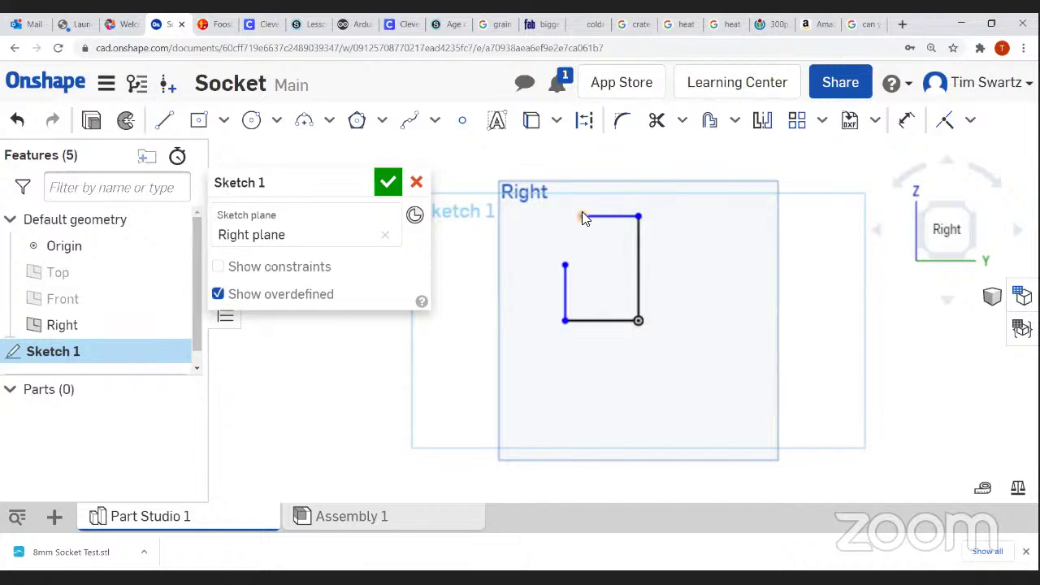
{"action": "left_click", "coordinate": [564, 262]}
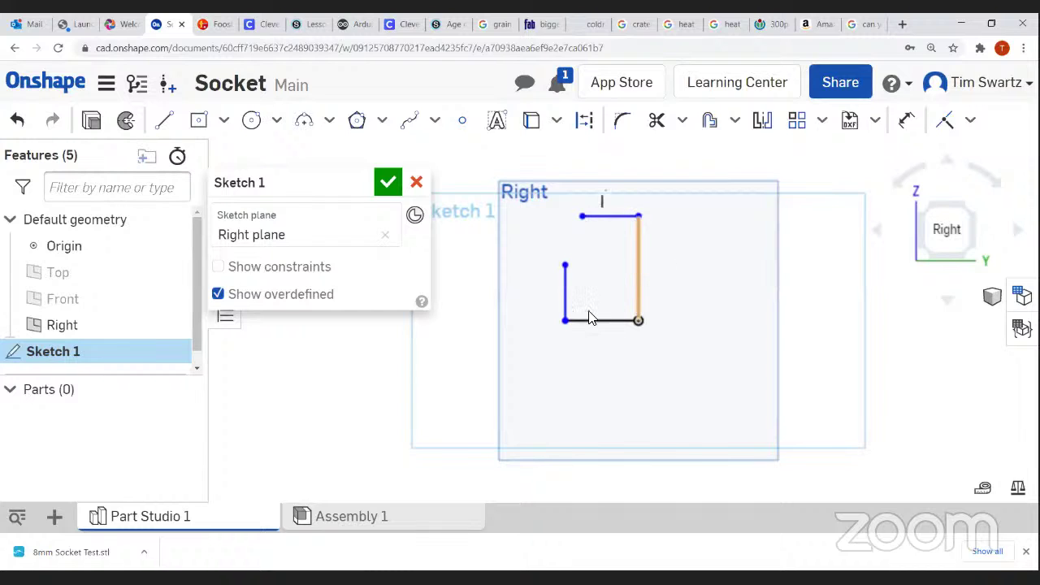
{"action": "left_click_drag", "start_coordinate": [669, 302], "coordinate": [574, 328]}
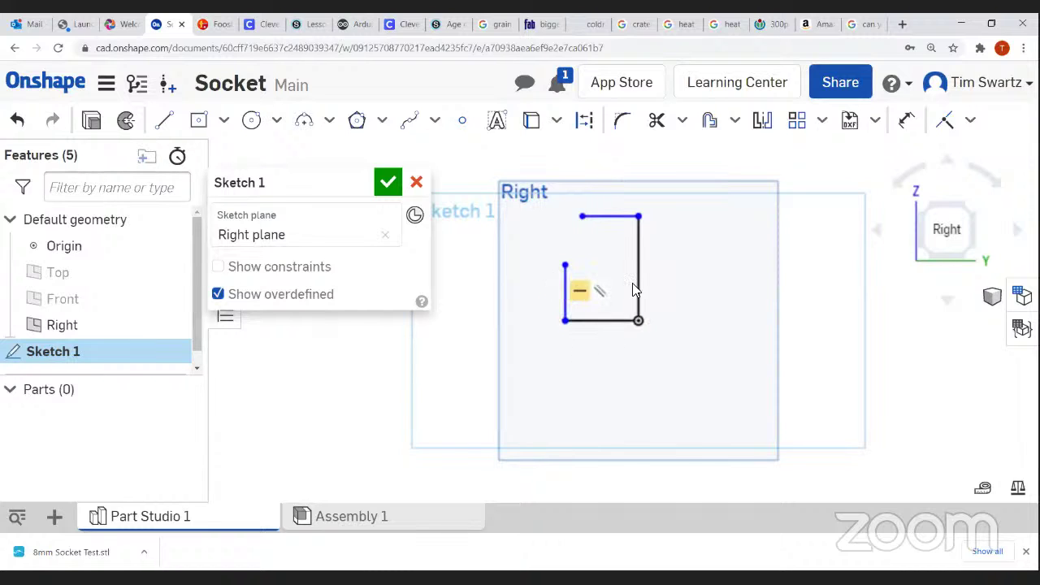
Dimension the horizontal base line below the profile at 6 mm.
{"action": "left_click", "coordinate": [904, 133]}
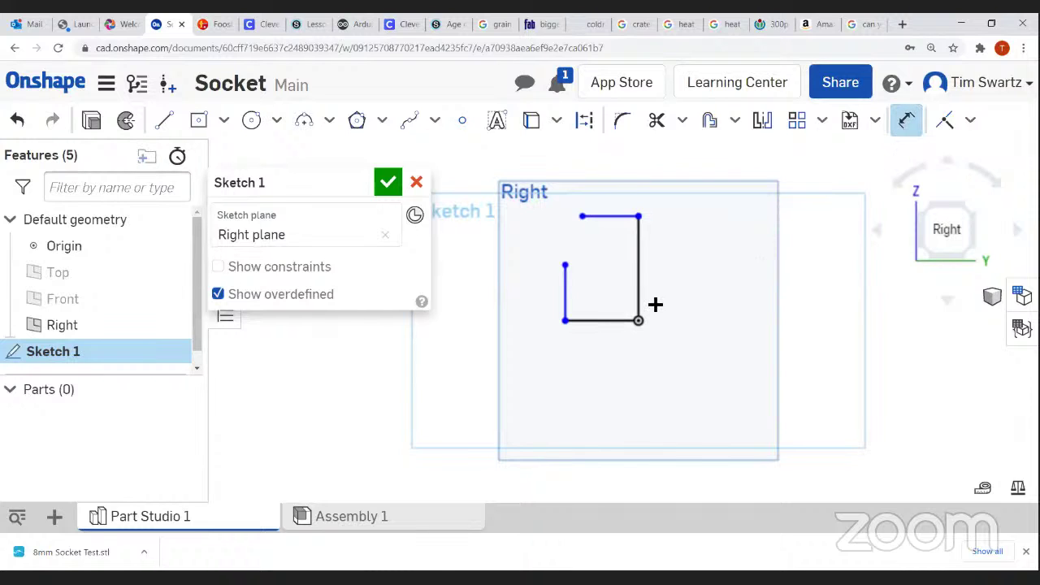
{"action": "left_click", "coordinate": [604, 322]}
{"action": "left_click", "coordinate": [607, 373]}
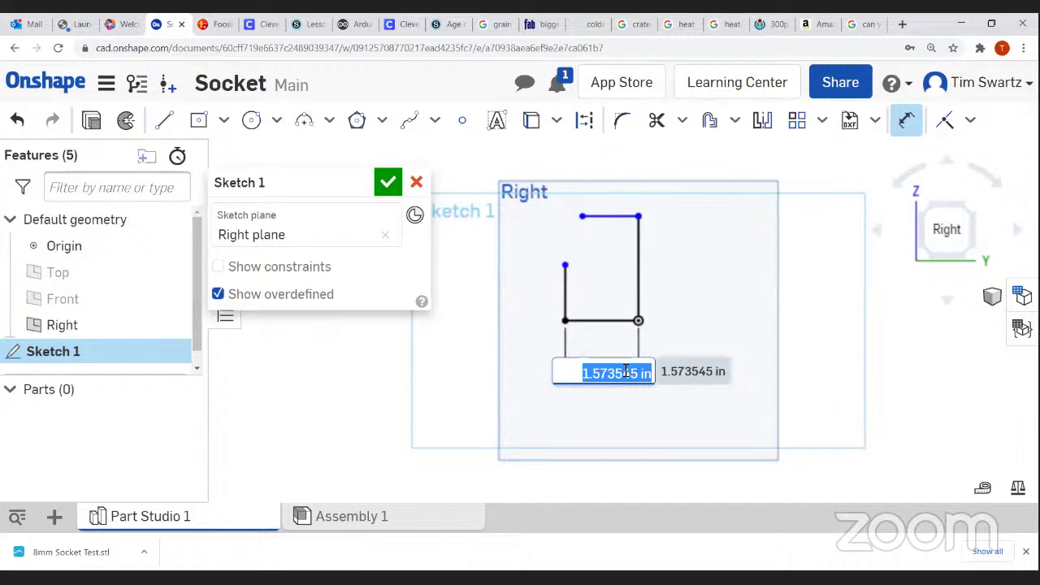
{"action": "type", "text": "6"}
{"action": "key", "text": "BackSpace"}
{"action": "type", "text": "6mm"}
{"action": "key", "text": "Return"}
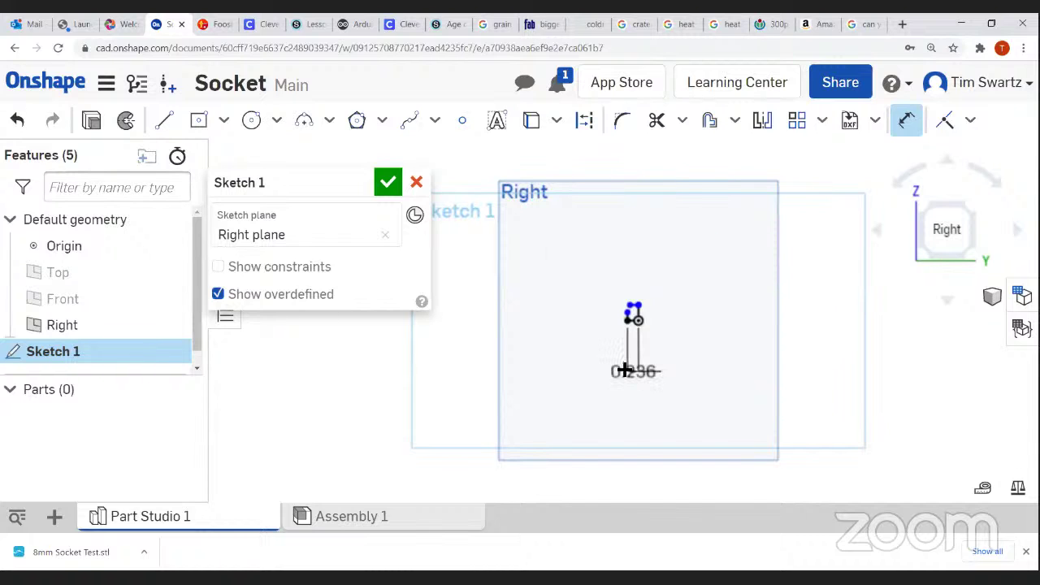
Dimension the upper horizontal line at 6 mm, placing the dimension above it.
{"action": "scroll", "coordinate": [641, 334], "scroll_direction": "up", "scroll_amount": 3}
{"action": "scroll", "coordinate": [639, 329], "scroll_direction": "up", "scroll_amount": 2}
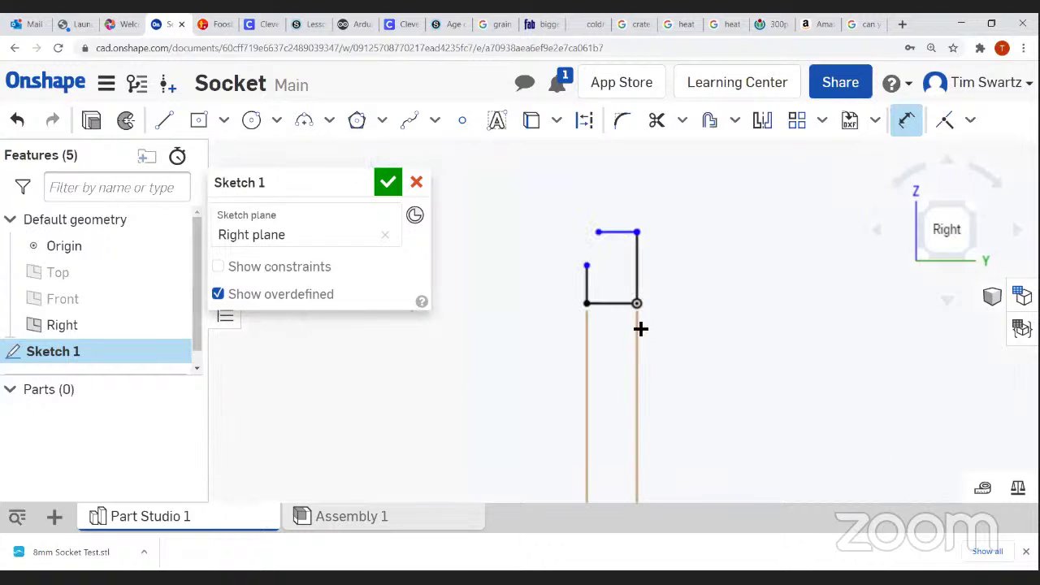
{"action": "left_click", "coordinate": [594, 302]}
{"action": "scroll", "coordinate": [648, 342], "scroll_direction": "down", "scroll_amount": 2}
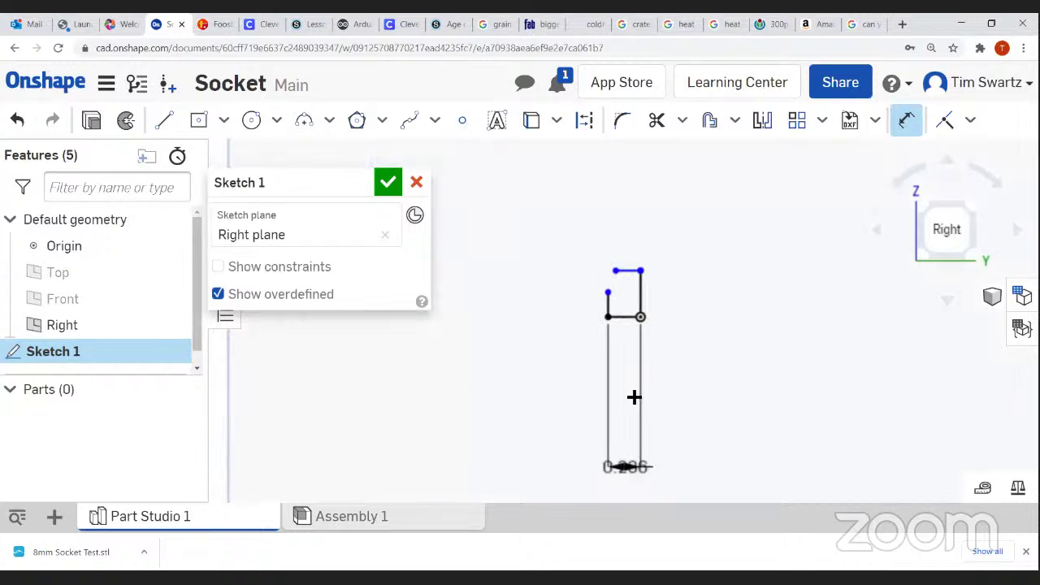
{"action": "scroll", "coordinate": [637, 323], "scroll_direction": "up", "scroll_amount": 4}
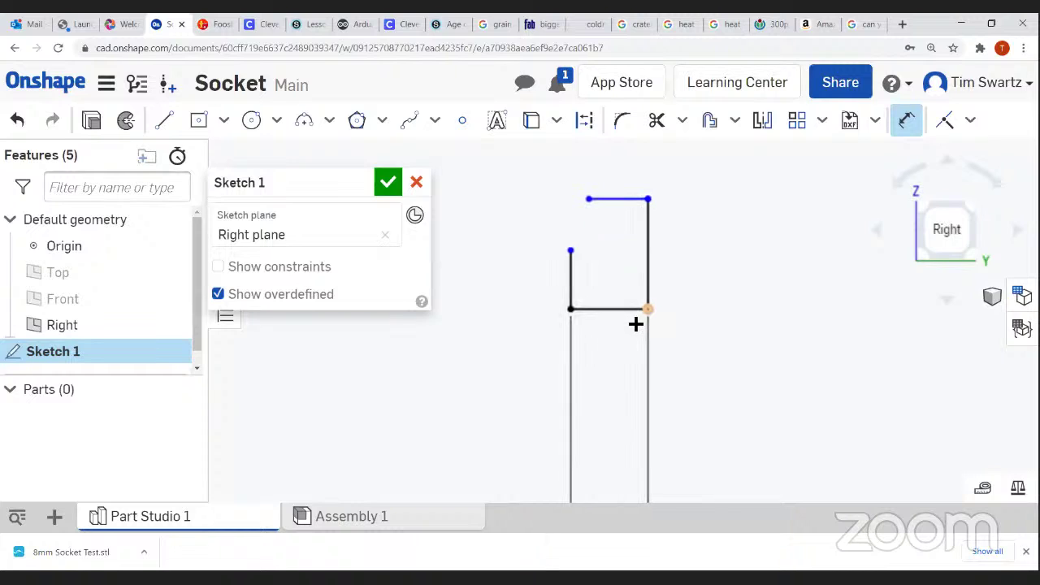
{"action": "middle_click_drag", "start_coordinate": [625, 304], "coordinate": [611, 327]}
{"action": "left_click", "coordinate": [599, 258]}
{"action": "left_click", "coordinate": [601, 234]}
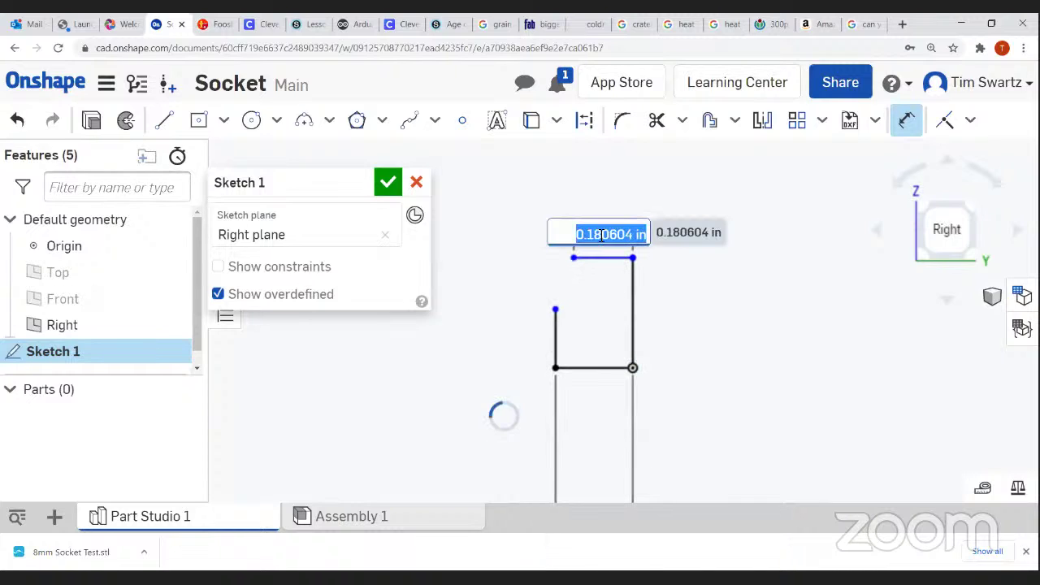
{"action": "type", "text": "6"}
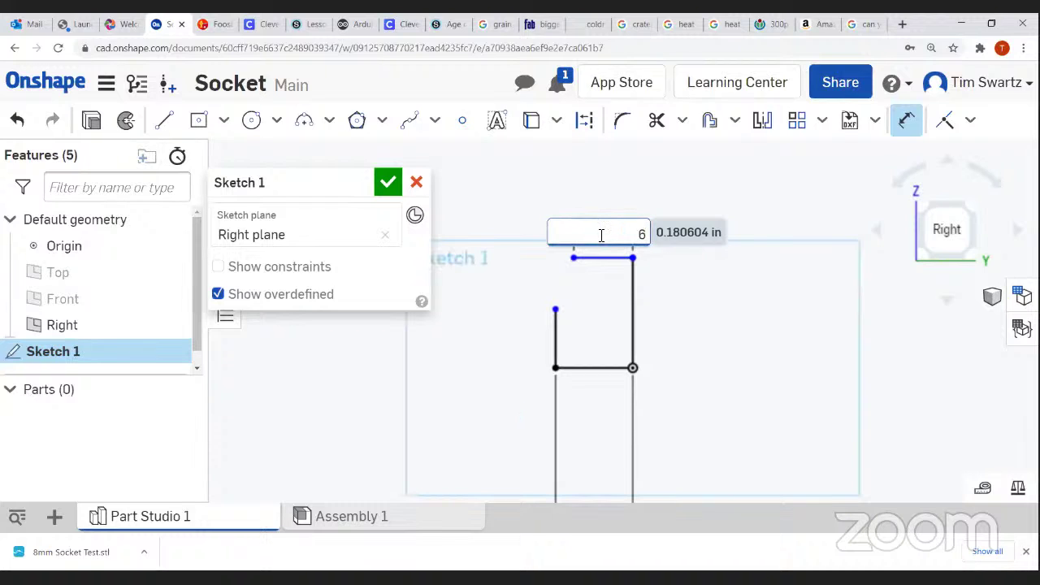
{"action": "type", "text": "mm"}
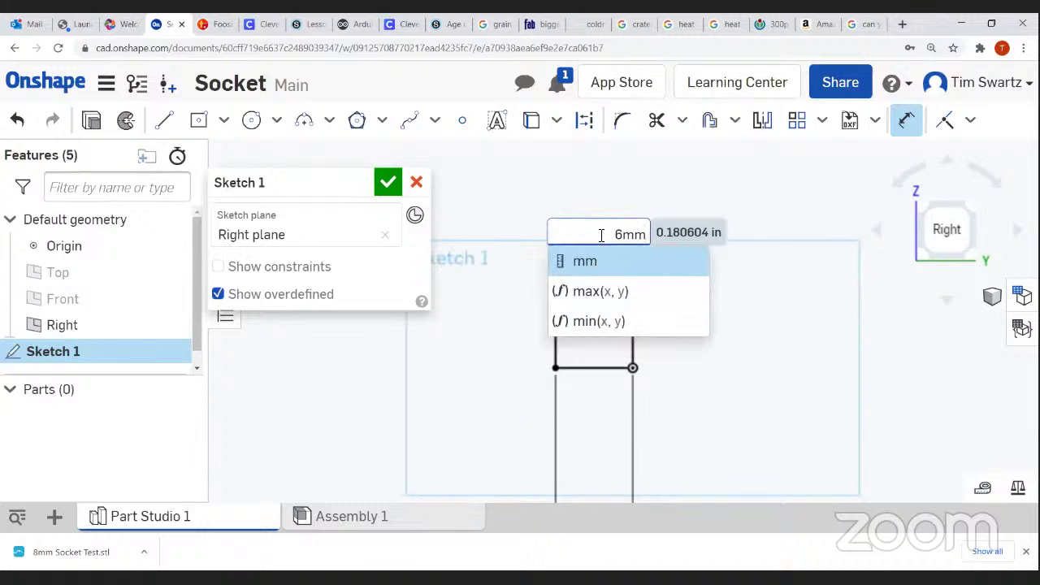
{"action": "key", "text": "Return"}
Set the base line's existing length dimension to 7 mm.
{"action": "scroll", "coordinate": [615, 415], "scroll_direction": "down", "scroll_amount": 2}
{"action": "middle_click_drag", "start_coordinate": [616, 453], "coordinate": [612, 339]}
{"action": "double_click", "coordinate": [600, 500]}
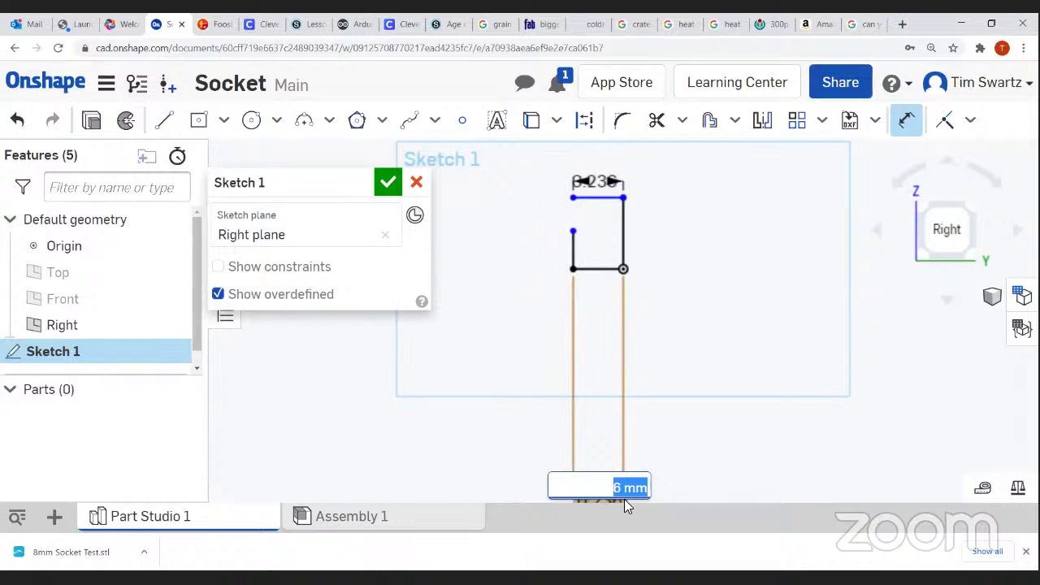
{"action": "type", "text": "7mm"}
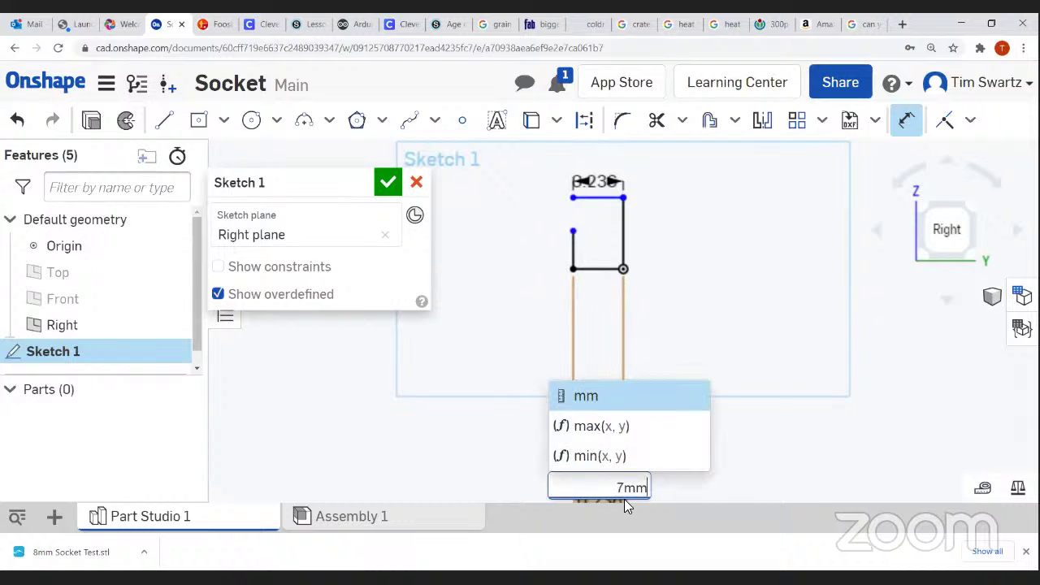
{"action": "key", "text": "Return"}
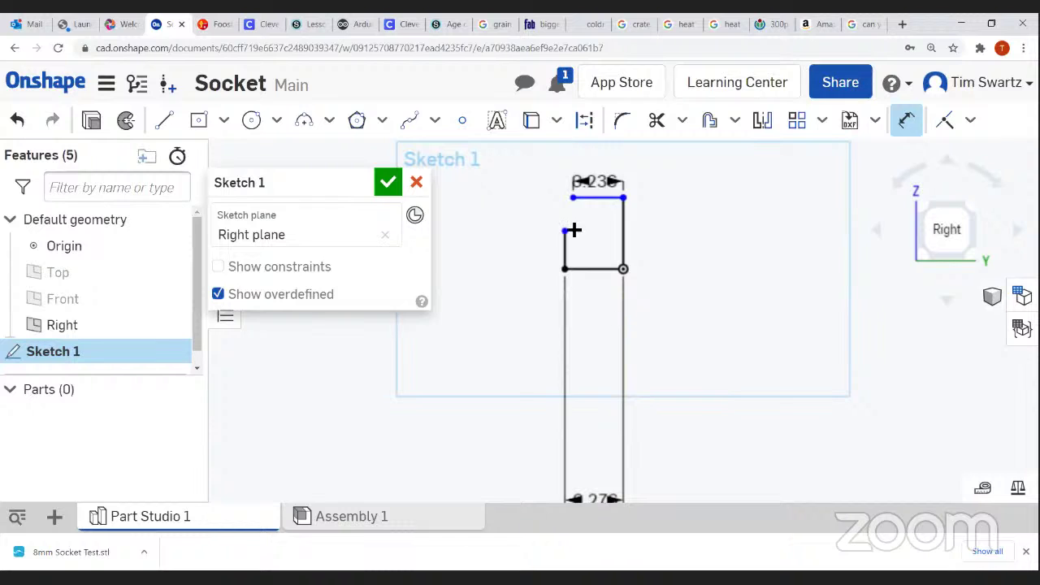
Dimension the long vertical line through the origin at 0.75 in, placing the dimension to its right.
{"action": "middle_click_drag", "start_coordinate": [584, 240], "coordinate": [564, 309]}
{"action": "scroll", "coordinate": [565, 309], "scroll_direction": "up", "scroll_amount": 4}
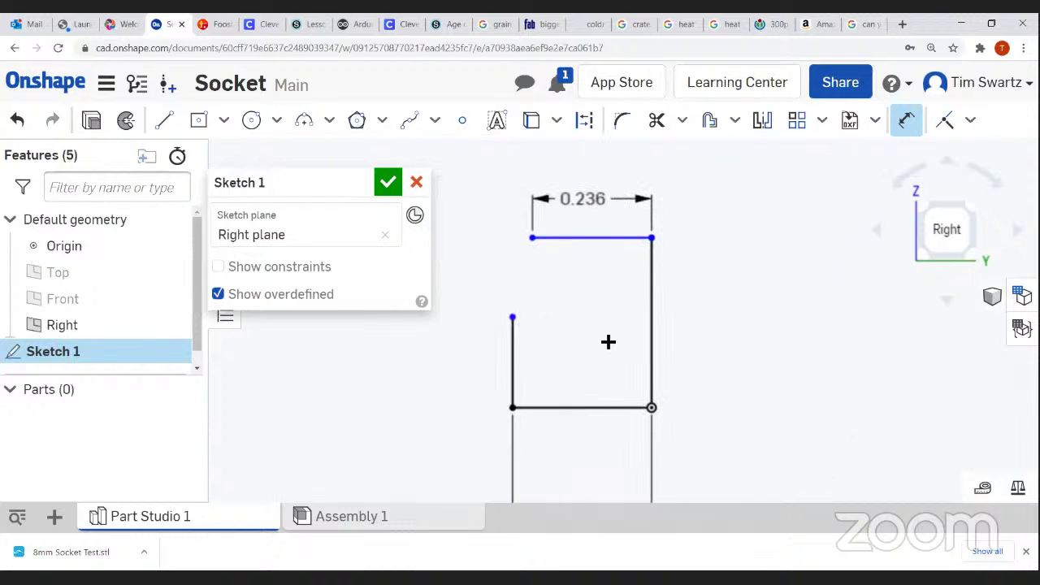
{"action": "left_click", "coordinate": [652, 339]}
{"action": "left_click", "coordinate": [700, 340]}
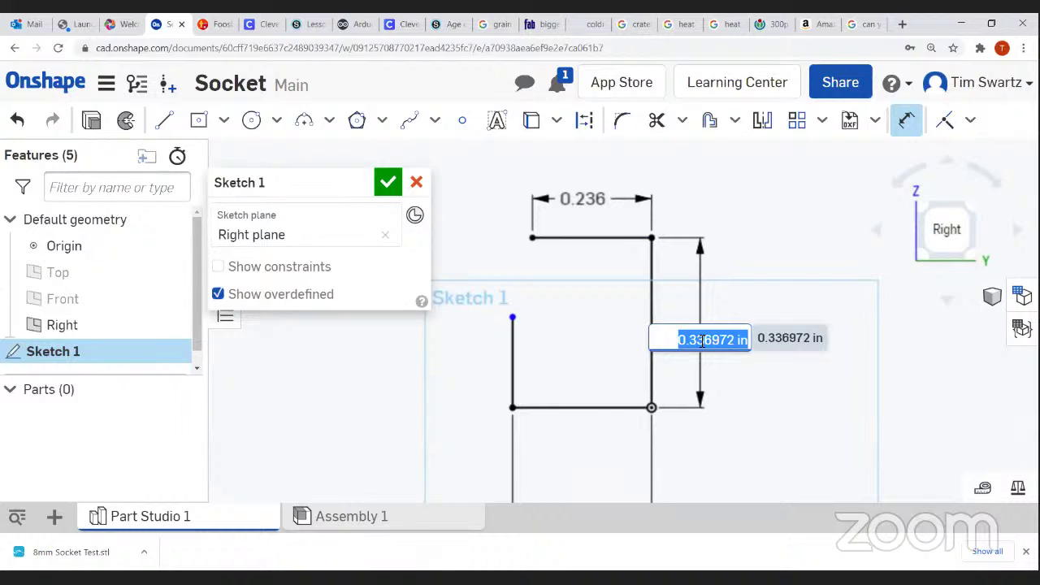
{"action": "type", "text": "0.75"}
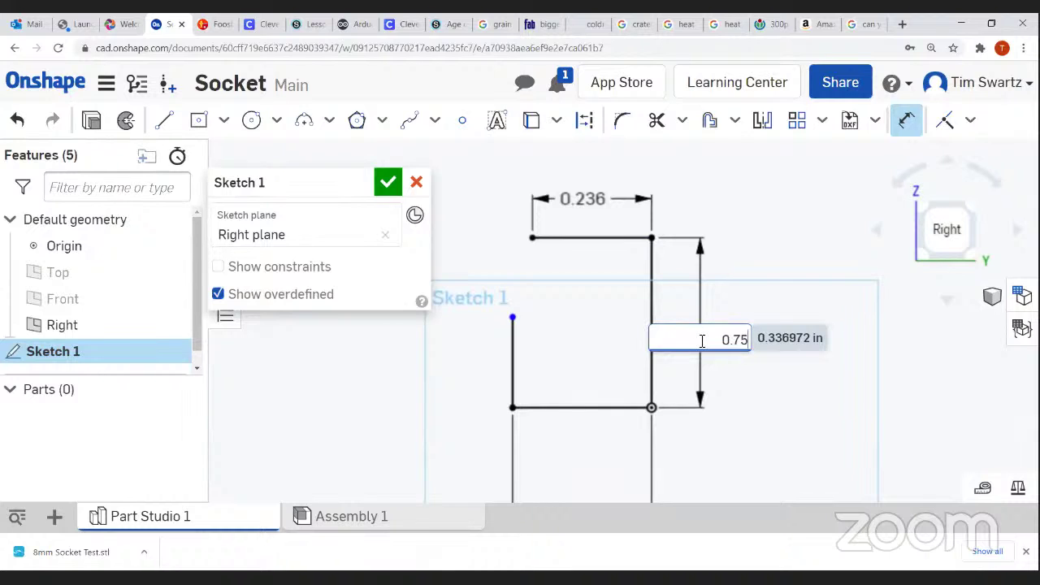
{"action": "key", "text": "Return"}
Dimension the short vertical line on the open side of the profile at 0.5 in, placing the dimension outside the profile.
{"action": "scroll", "coordinate": [696, 339], "scroll_direction": "up", "scroll_amount": 2}
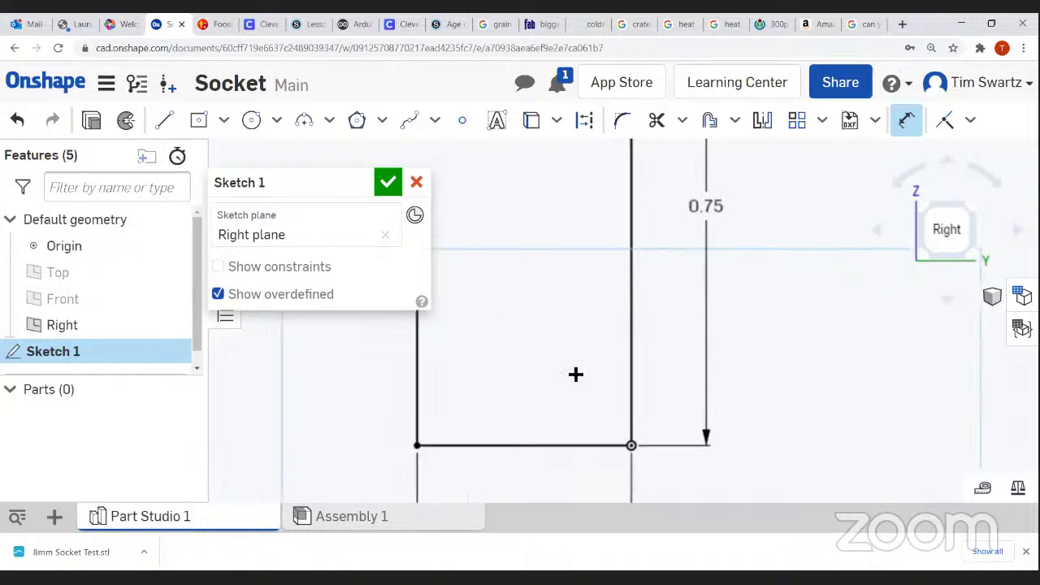
{"action": "scroll", "coordinate": [577, 374], "scroll_direction": "down", "scroll_amount": 4}
{"action": "left_click", "coordinate": [512, 383]}
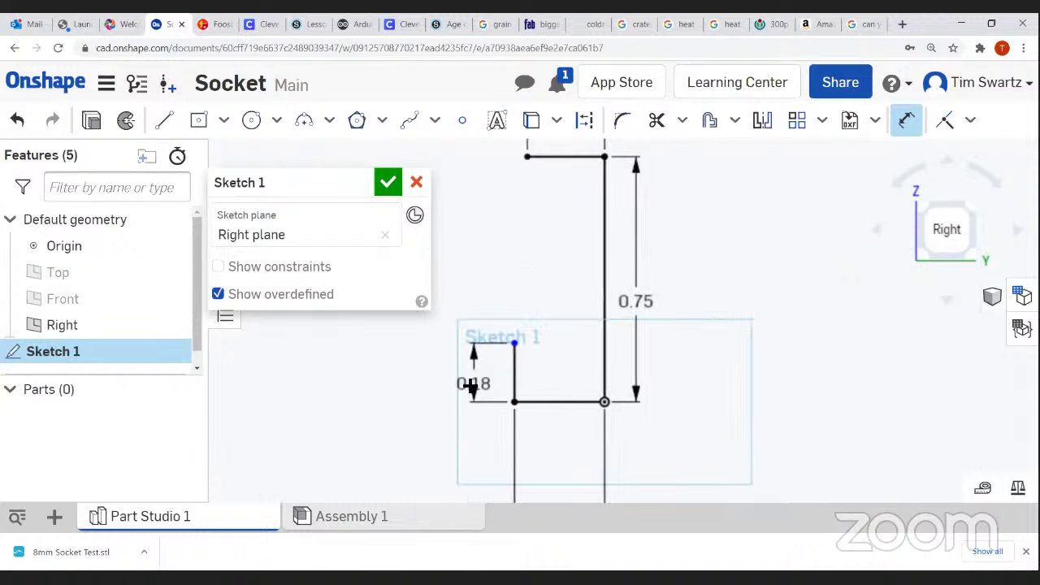
{"action": "left_click", "coordinate": [471, 387]}
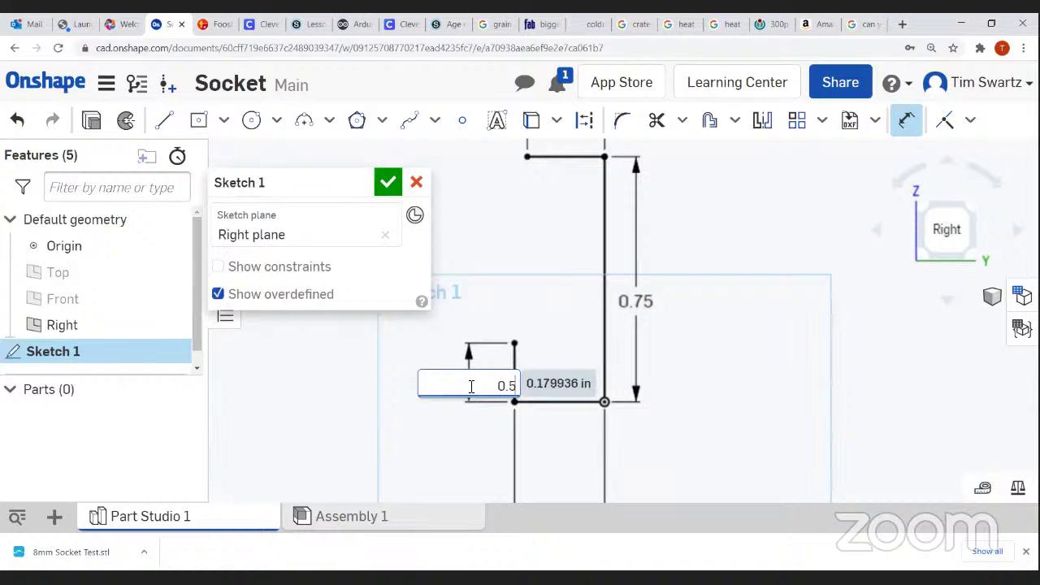
{"action": "key", "text": "Return"}
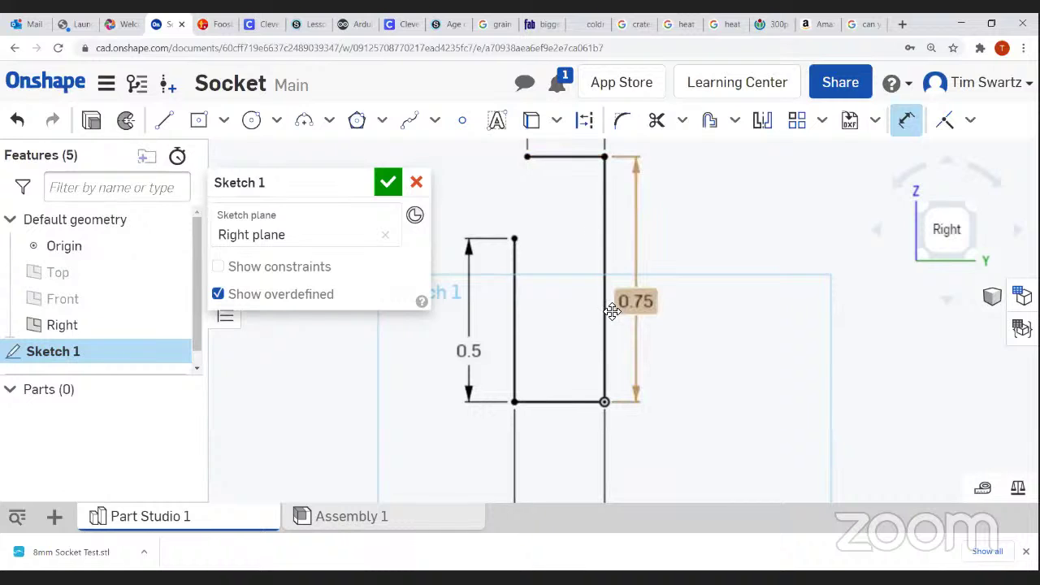
Close the profile with a 3 point arc of about 0.475 in radius, curving inward between the short vertical line and the upper horizontal line.
{"action": "middle_click_drag", "start_coordinate": [590, 274], "coordinate": [572, 351]}
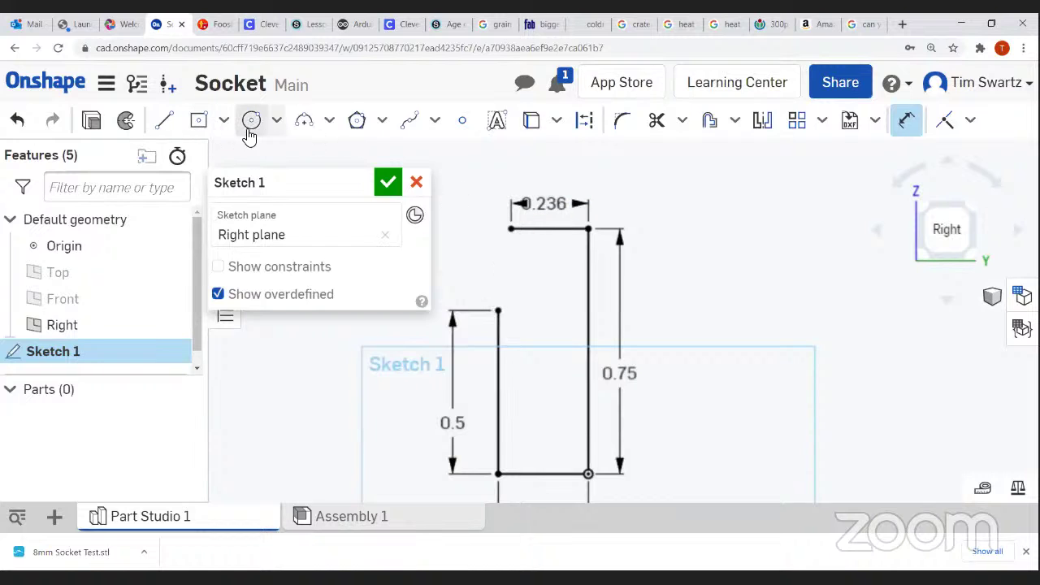
{"action": "left_click", "coordinate": [329, 130]}
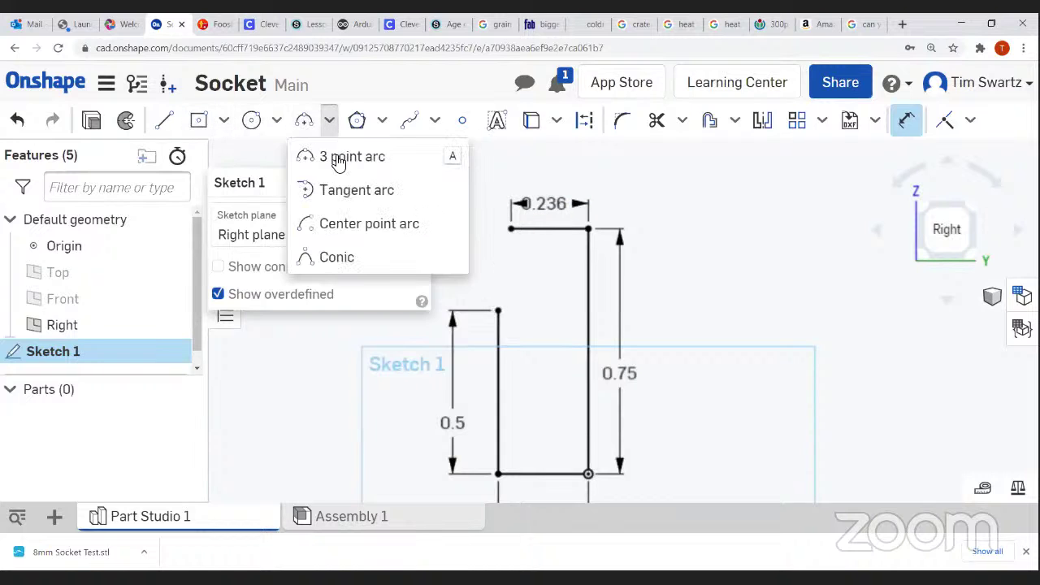
{"action": "left_click", "coordinate": [339, 160]}
{"action": "left_click", "coordinate": [498, 310]}
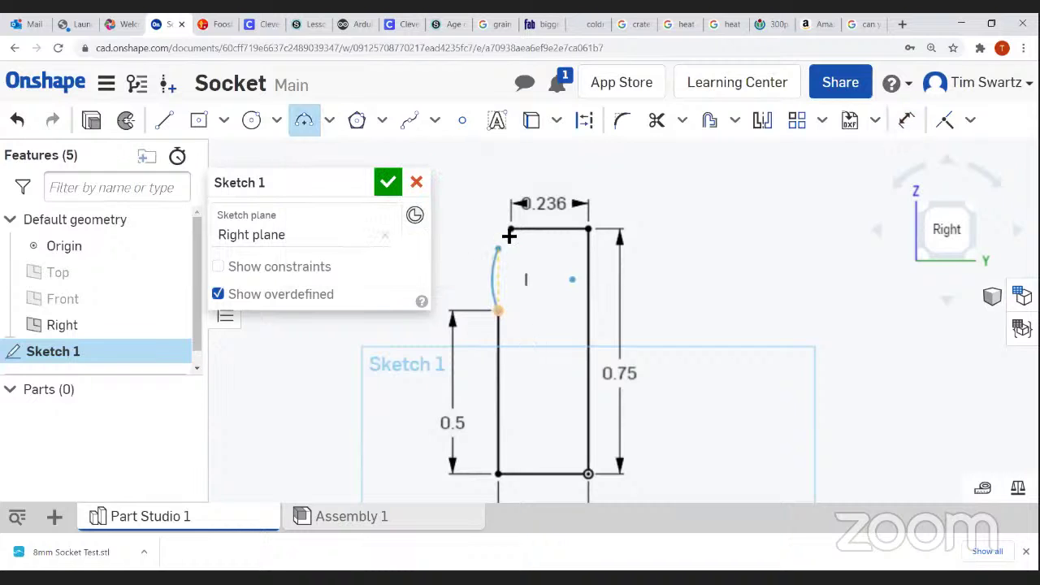
{"action": "left_click", "coordinate": [511, 230]}
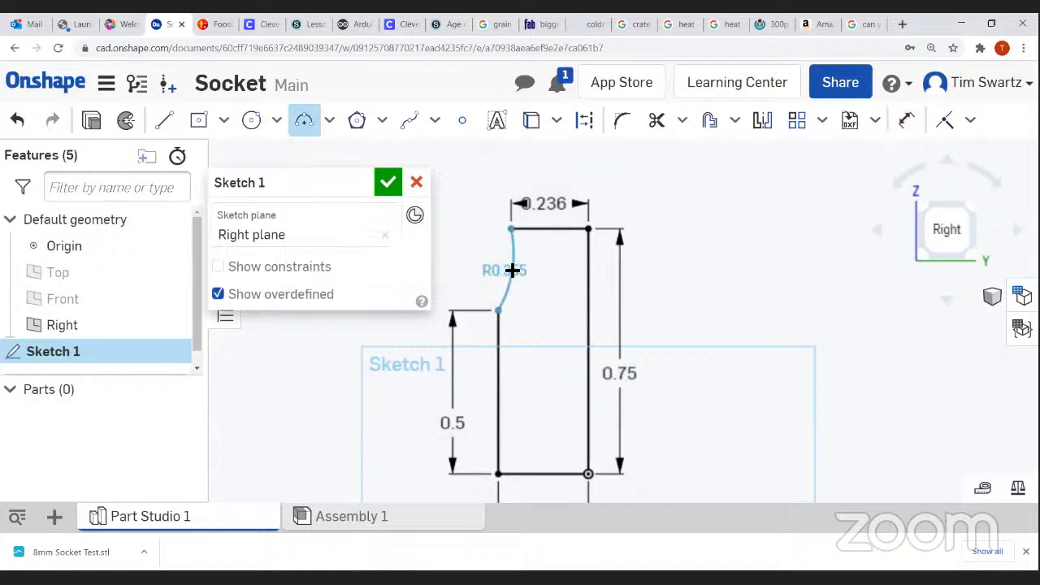
{"action": "left_click", "coordinate": [511, 278]}
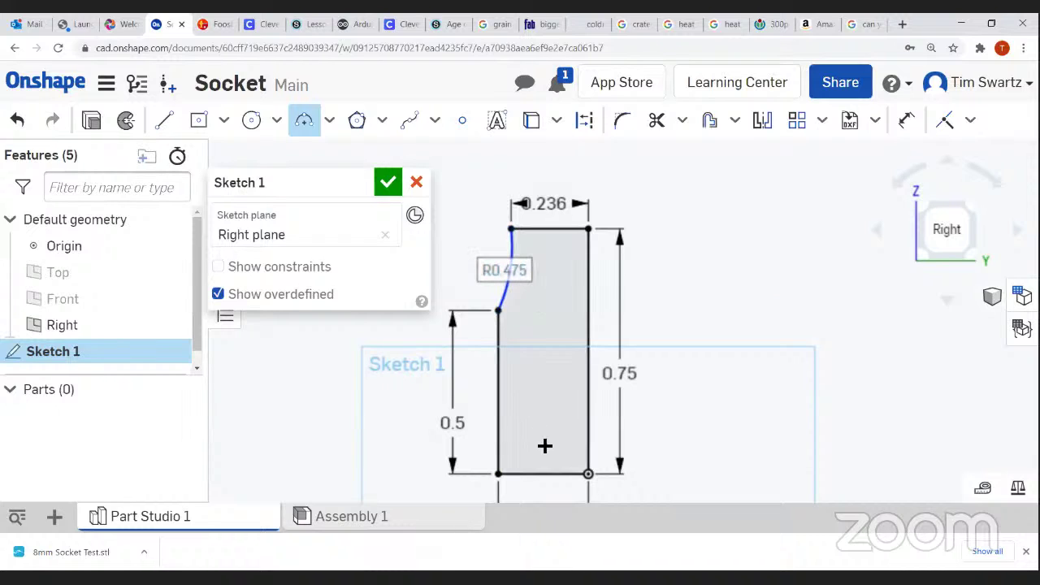
{"action": "right_click", "coordinate": [698, 302]}
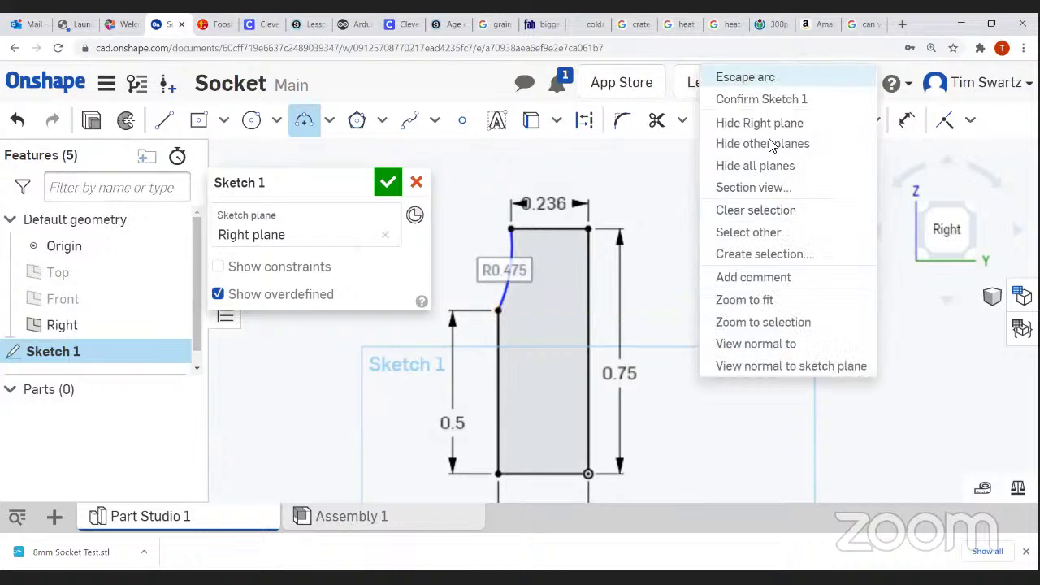
{"action": "key", "text": "Escape"}
Dimension the arc's radius, keeping its drawn value of about 0.475 in, and finish the profile sketch.
{"action": "left_click", "coordinate": [907, 122]}
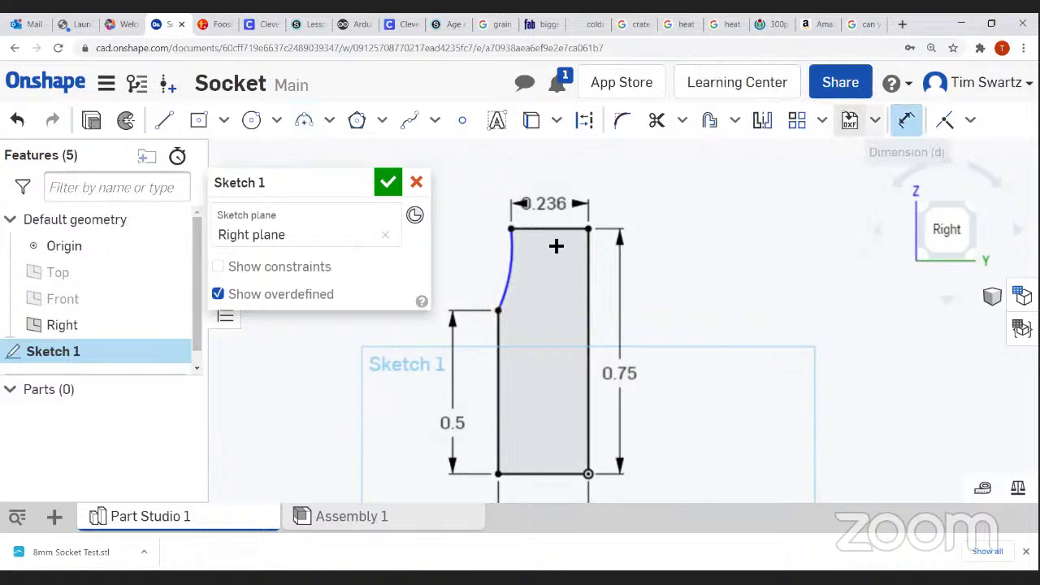
{"action": "left_click", "coordinate": [487, 272]}
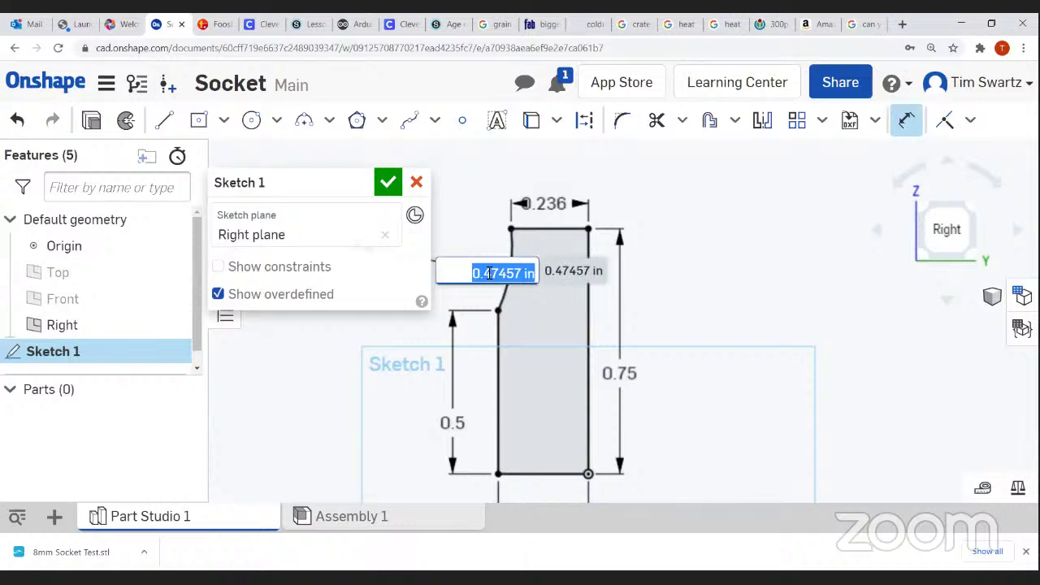
{"action": "key", "text": "Return"}
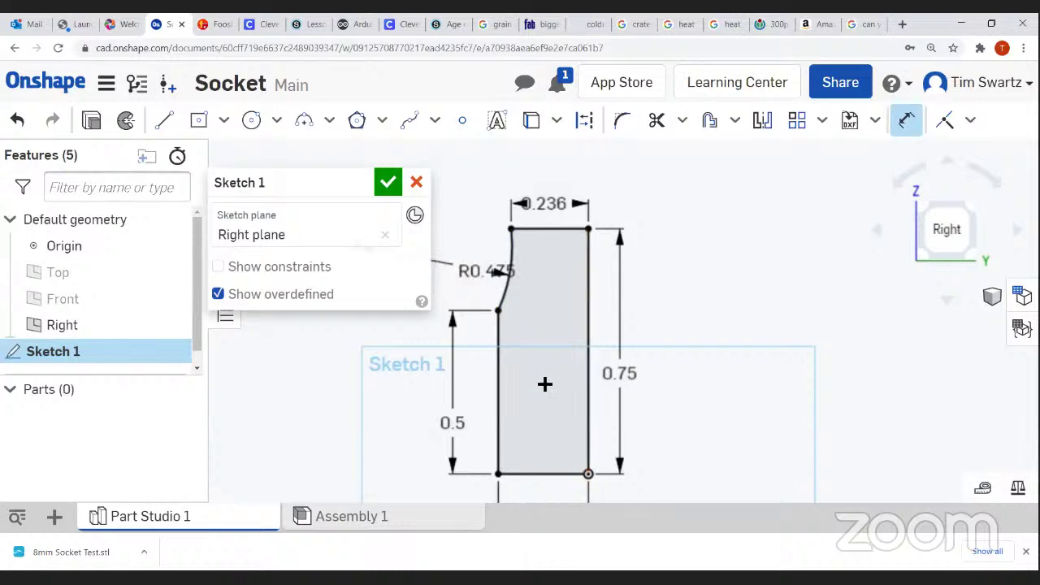
{"action": "scroll", "coordinate": [545, 382], "scroll_direction": "up", "scroll_amount": 1}
{"action": "scroll", "coordinate": [546, 383], "scroll_direction": "down", "scroll_amount": 3}
{"action": "middle_click_drag", "start_coordinate": [543, 392], "coordinate": [539, 358]}
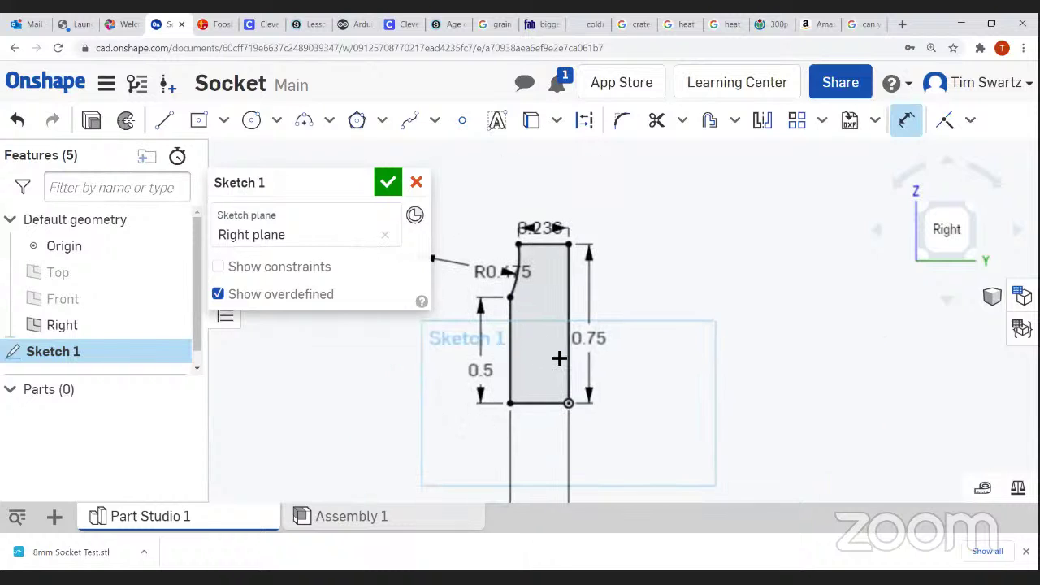
{"action": "right_click", "coordinate": [676, 292]}
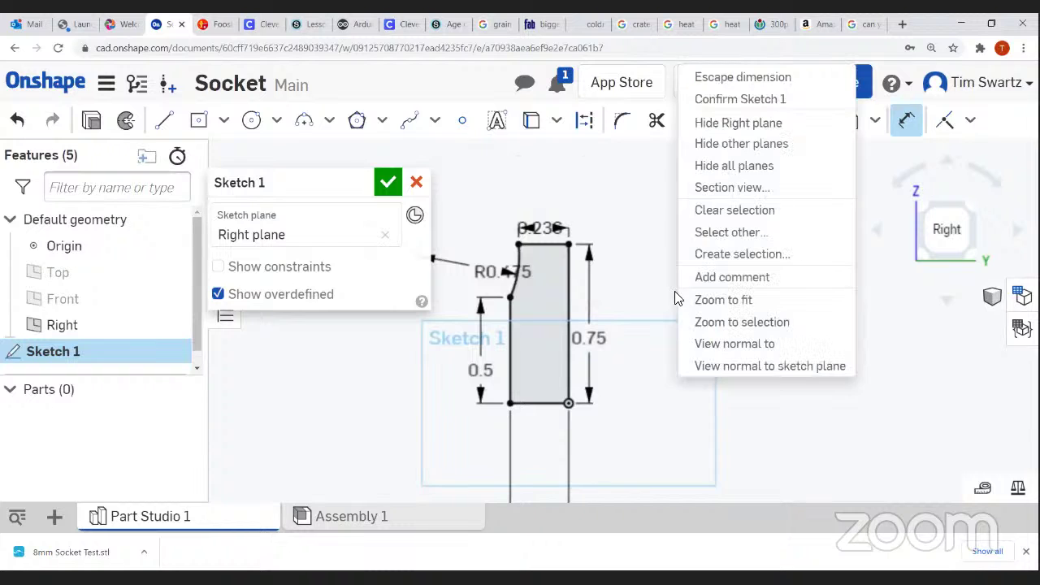
{"action": "left_click", "coordinate": [787, 145]}
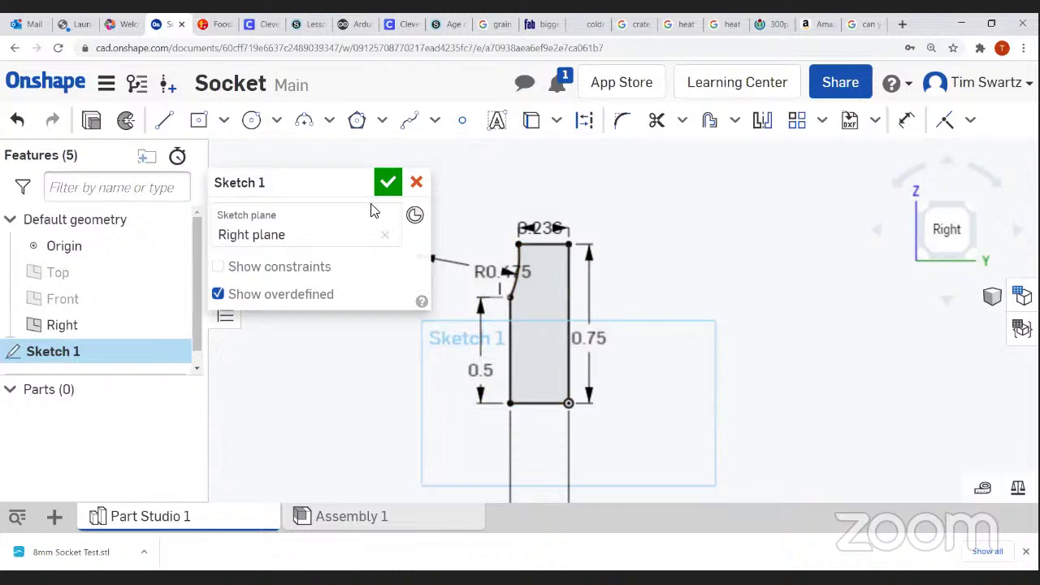
{"action": "left_click", "coordinate": [387, 183]}
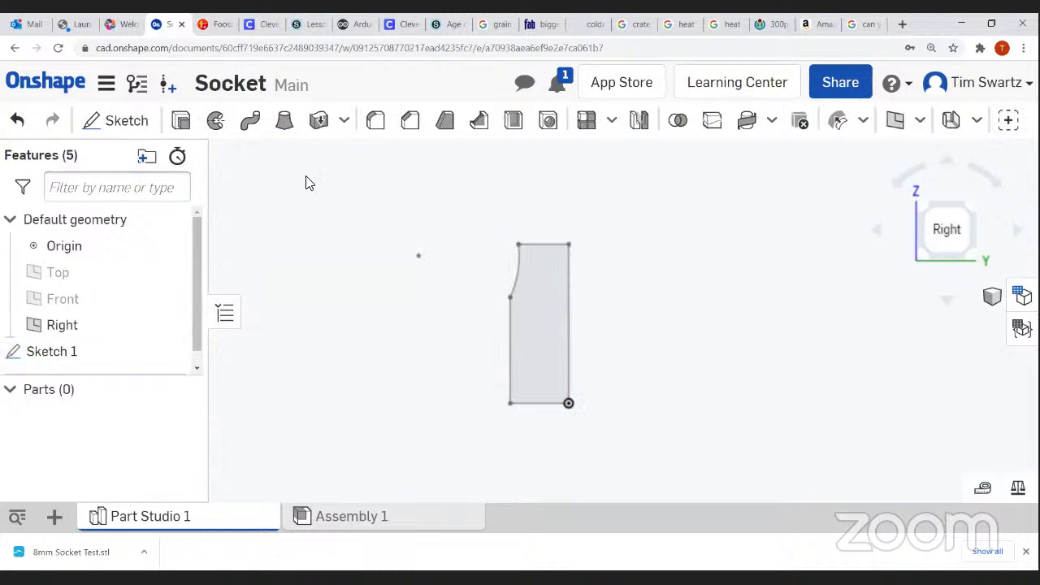
Revolve the closed profile as a new solid through a full turn about its long vertical edge at the origin.
{"action": "left_click", "coordinate": [217, 123]}
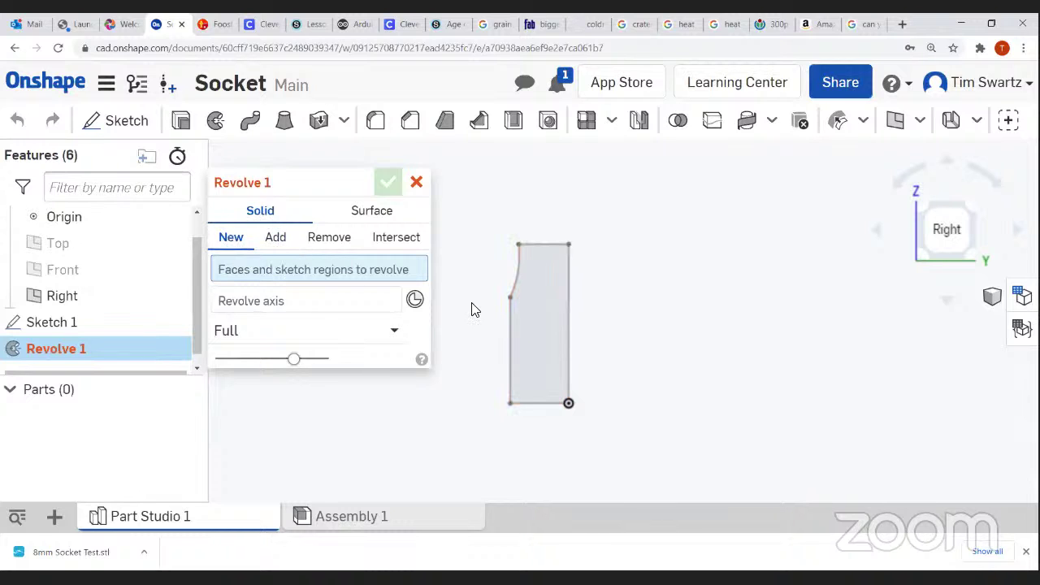
{"action": "left_click", "coordinate": [535, 313]}
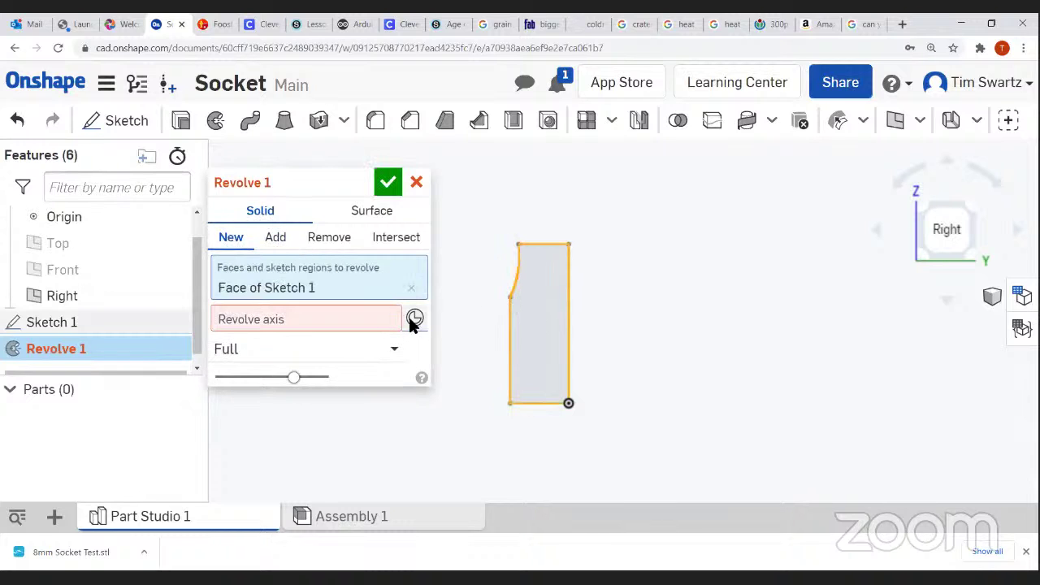
{"action": "left_click", "coordinate": [377, 320]}
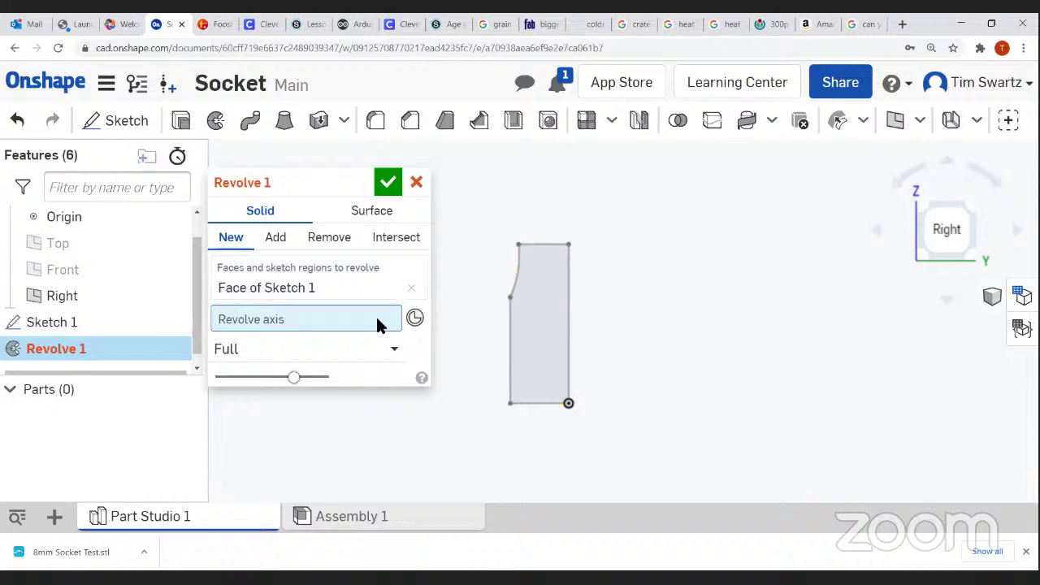
{"action": "left_click", "coordinate": [569, 354]}
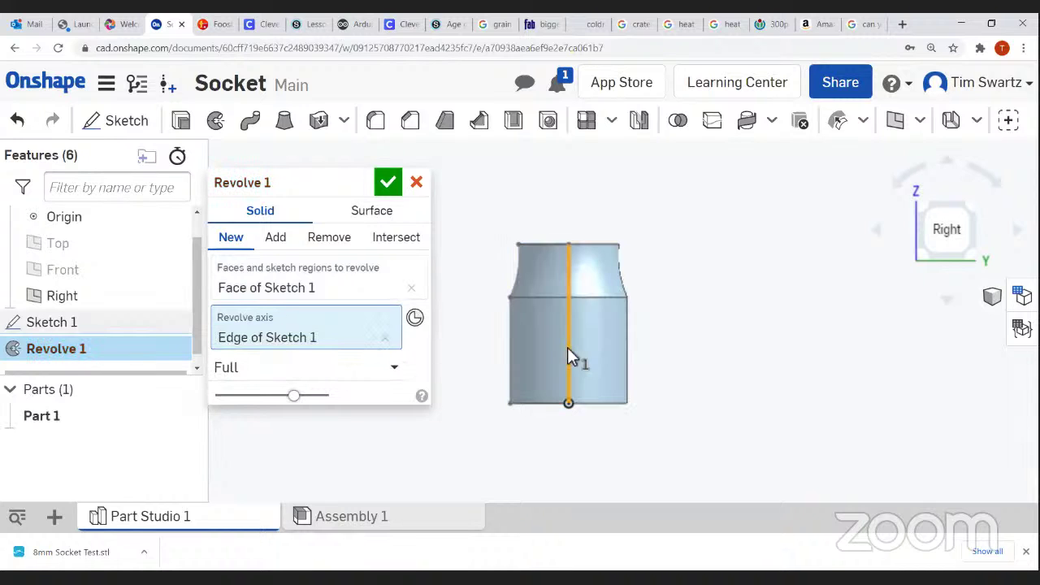
{"action": "left_click", "coordinate": [967, 213]}
{"action": "scroll", "coordinate": [630, 274], "scroll_direction": "up", "scroll_amount": 3}
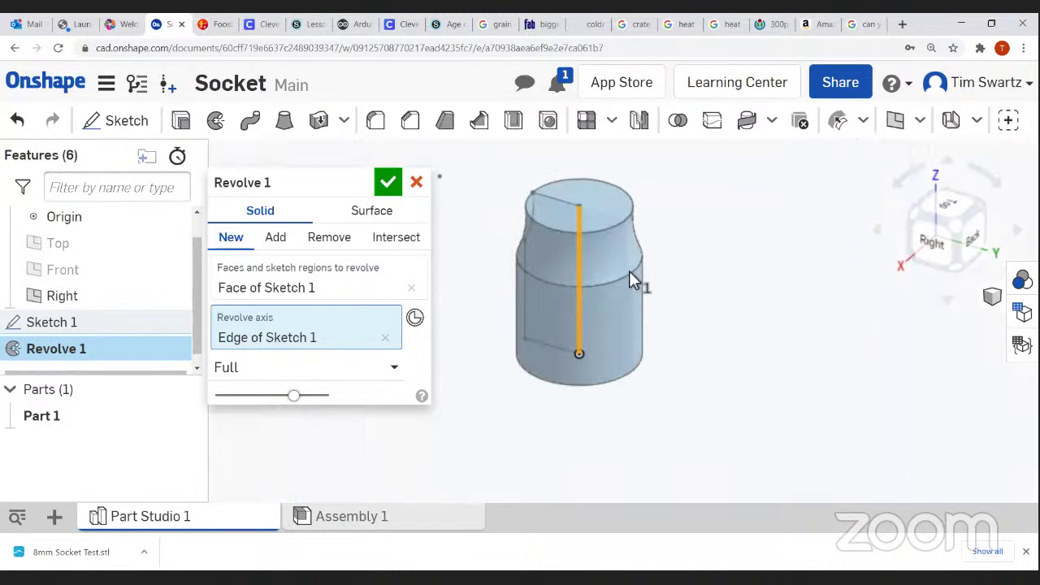
{"action": "scroll", "coordinate": [630, 274], "scroll_direction": "down", "scroll_amount": 3}
{"action": "scroll", "coordinate": [630, 275], "scroll_direction": "up", "scroll_amount": 3}
{"action": "left_click", "coordinate": [389, 182]}
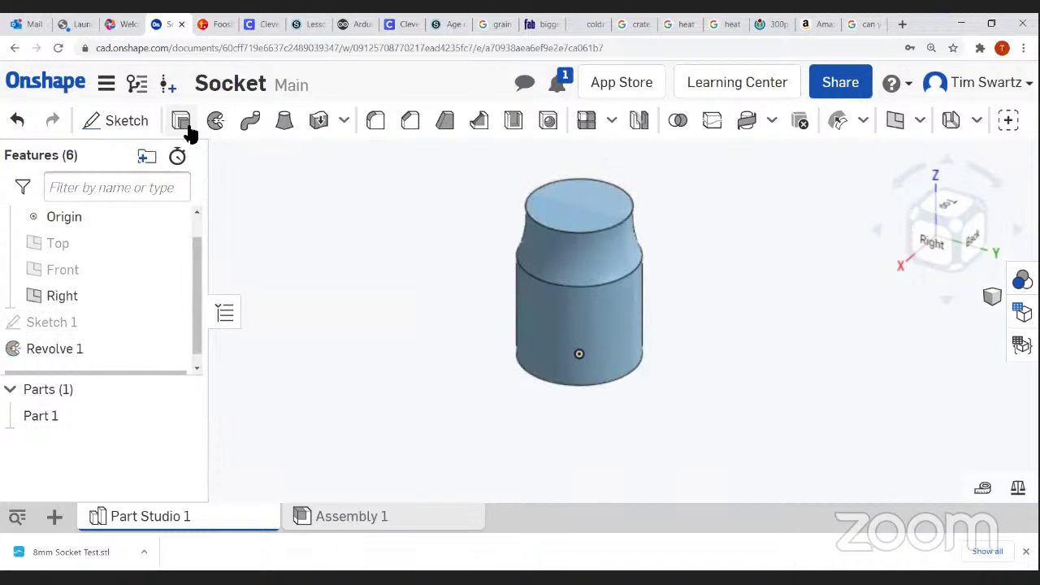
Start a new sketch on the flat circular top face of the revolved body and view it from the top.
{"action": "left_click", "coordinate": [134, 120]}
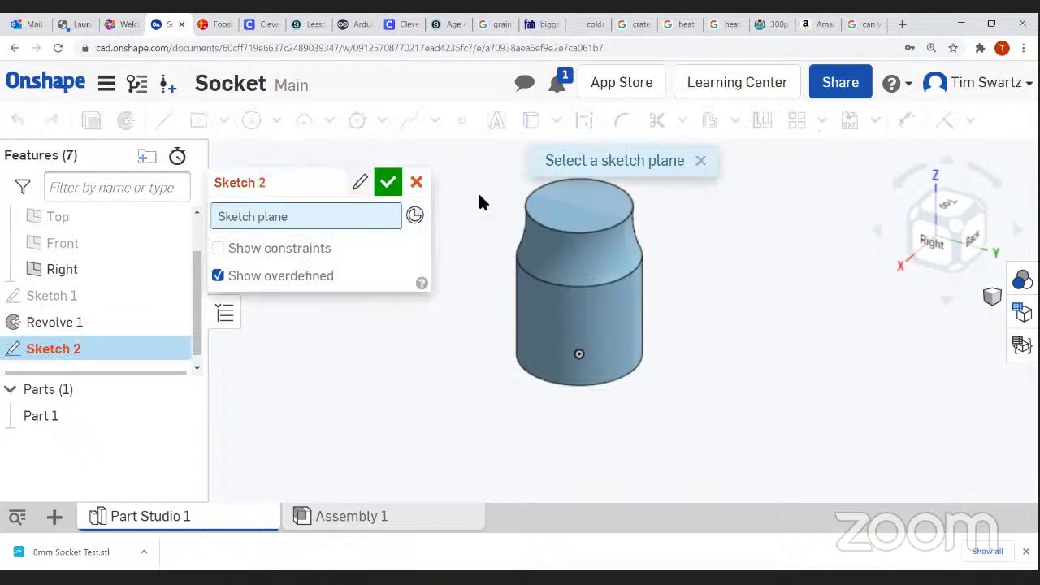
{"action": "left_click", "coordinate": [579, 196]}
{"action": "left_click", "coordinate": [949, 205]}
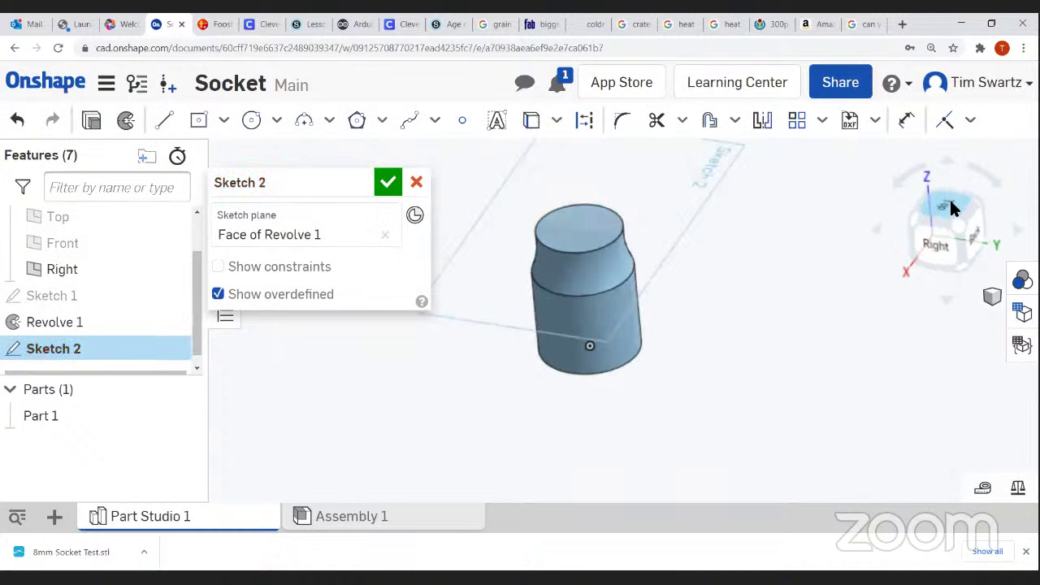
{"action": "scroll", "coordinate": [544, 296], "scroll_direction": "up", "scroll_amount": 3}
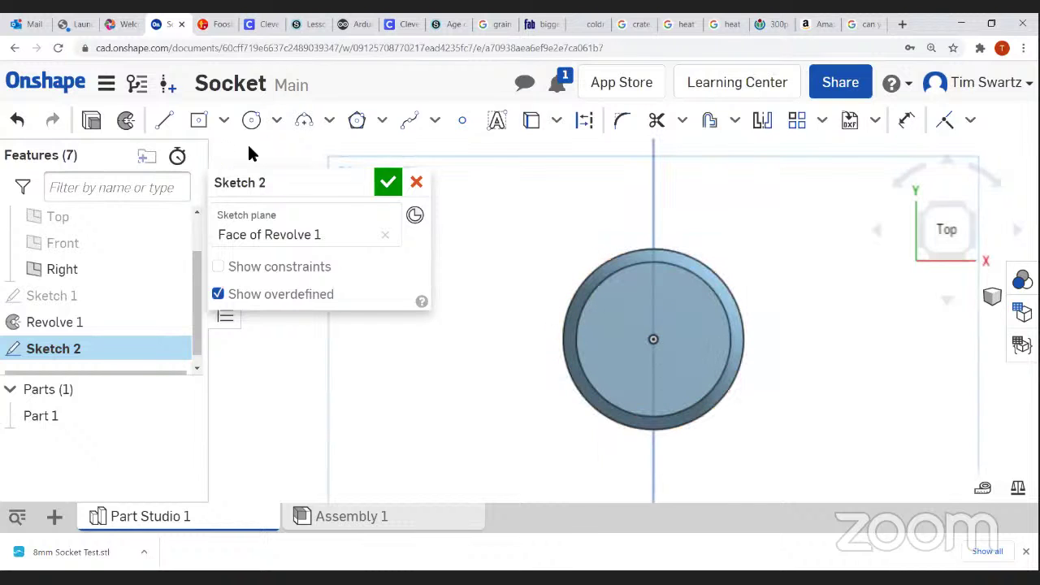
Draw a six-sided inscribed polygon centred on the origin, with its construction circle about 0.388 in in diameter.
{"action": "left_click", "coordinate": [382, 121]}
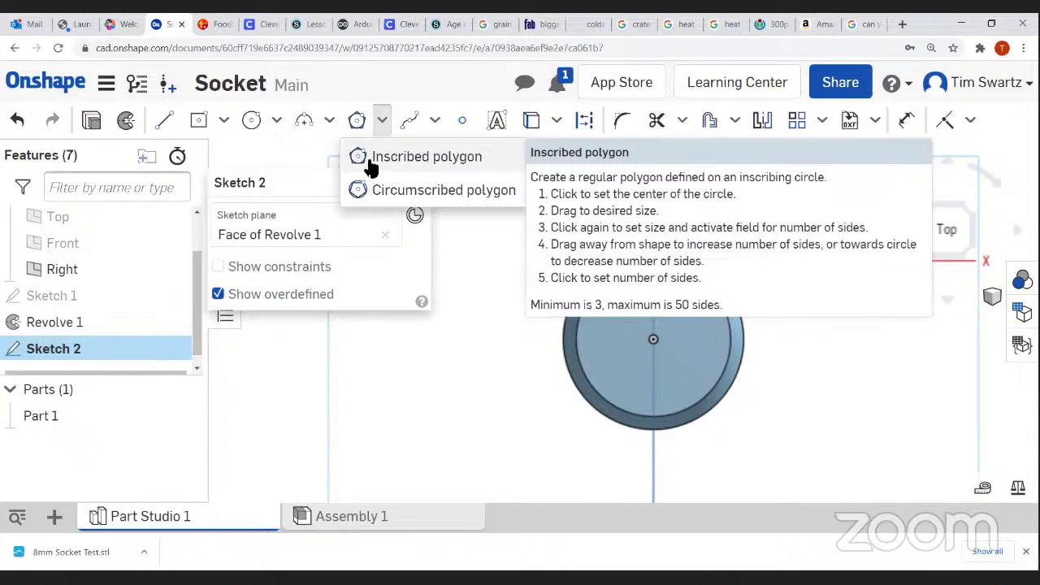
{"action": "left_click", "coordinate": [399, 165]}
{"action": "left_click", "coordinate": [655, 340]}
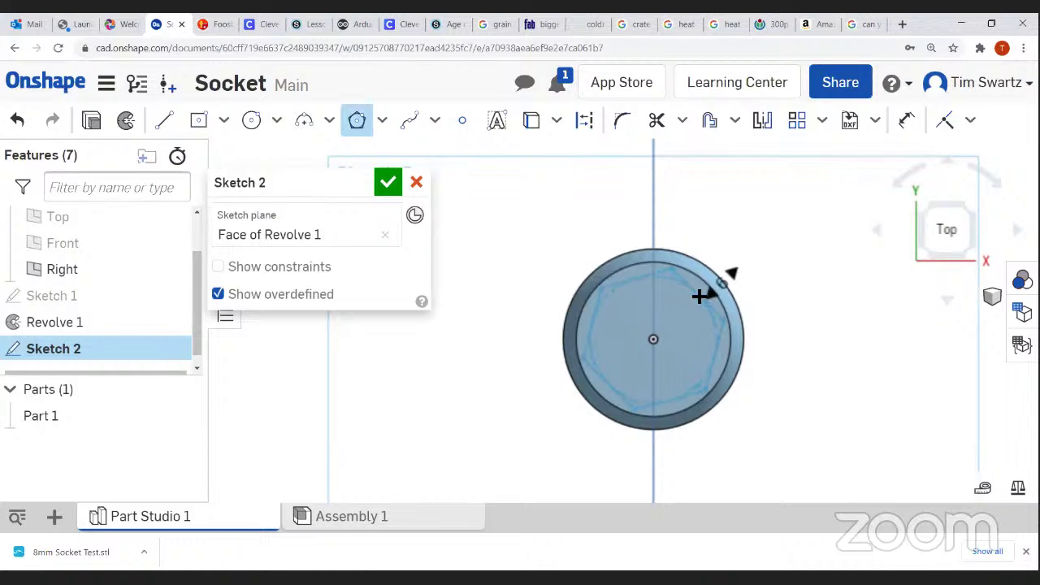
{"action": "left_click", "coordinate": [699, 297]}
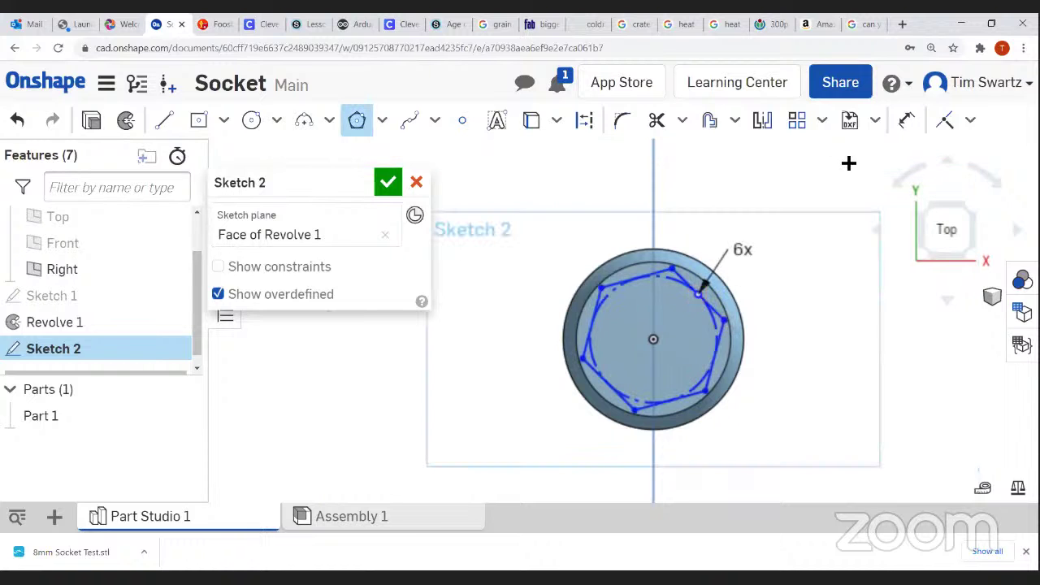
Dimension the diameter of the hexagon's construction circle at 8 mm.
{"action": "left_click", "coordinate": [907, 122]}
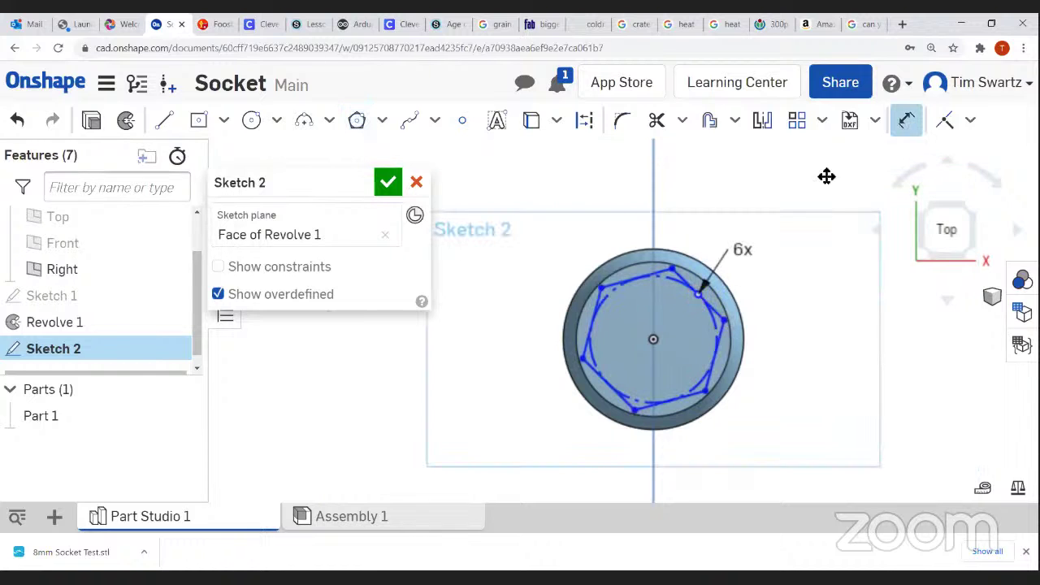
{"action": "left_click", "coordinate": [666, 293]}
{"action": "left_click", "coordinate": [666, 297]}
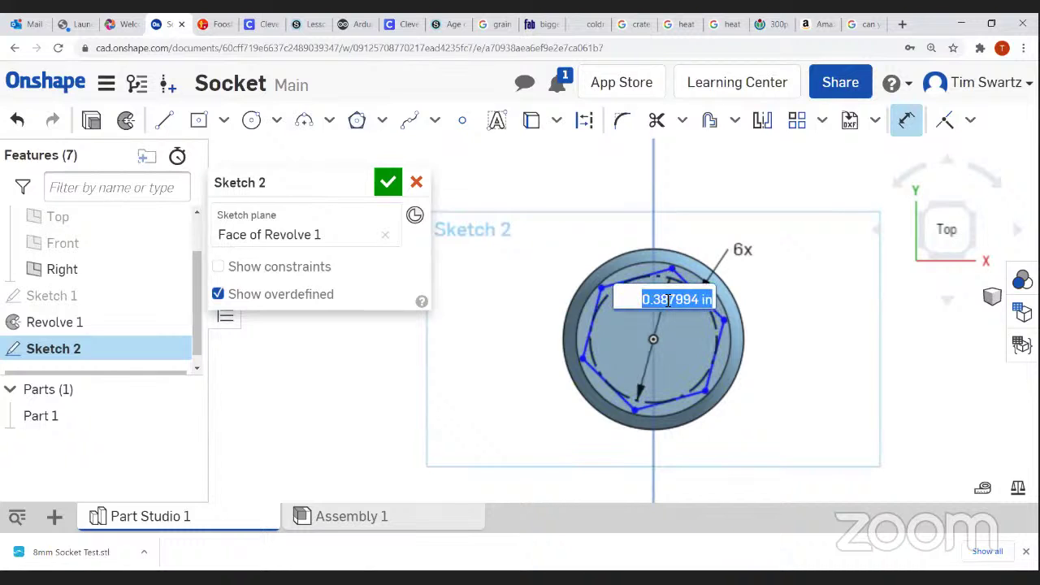
{"action": "type", "text": "8mm"}
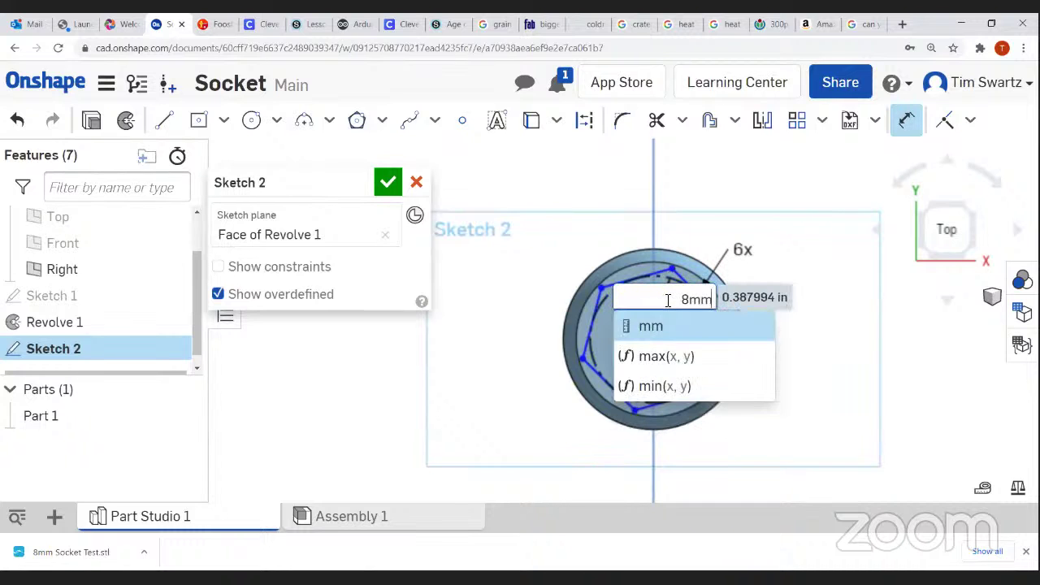
{"action": "key", "text": "Return"}
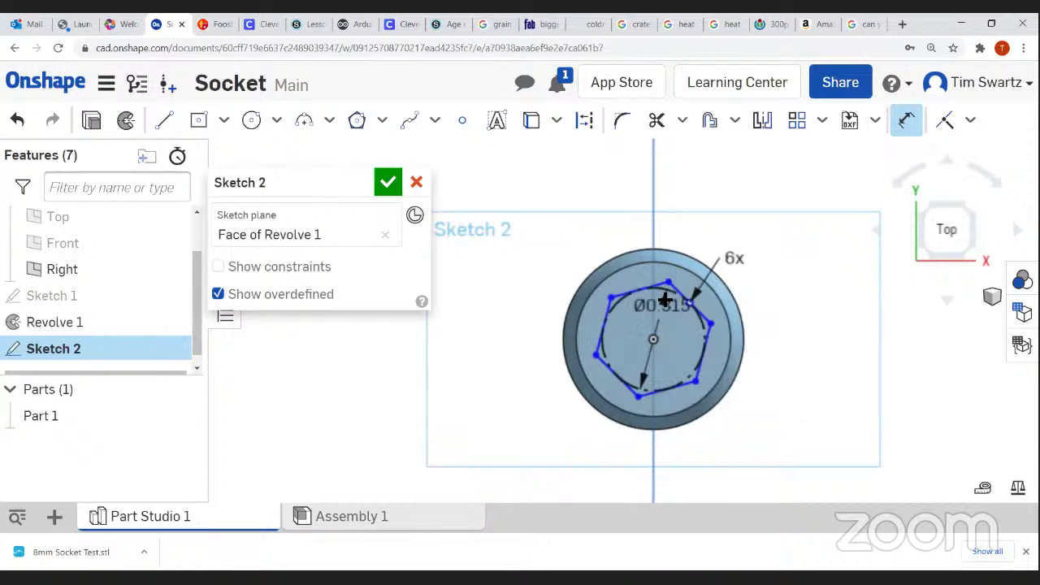
Draw a circle centred on the origin inside the hexagon, about 0.21 in in diameter.
{"action": "scroll", "coordinate": [667, 349], "scroll_direction": "up", "scroll_amount": 5}
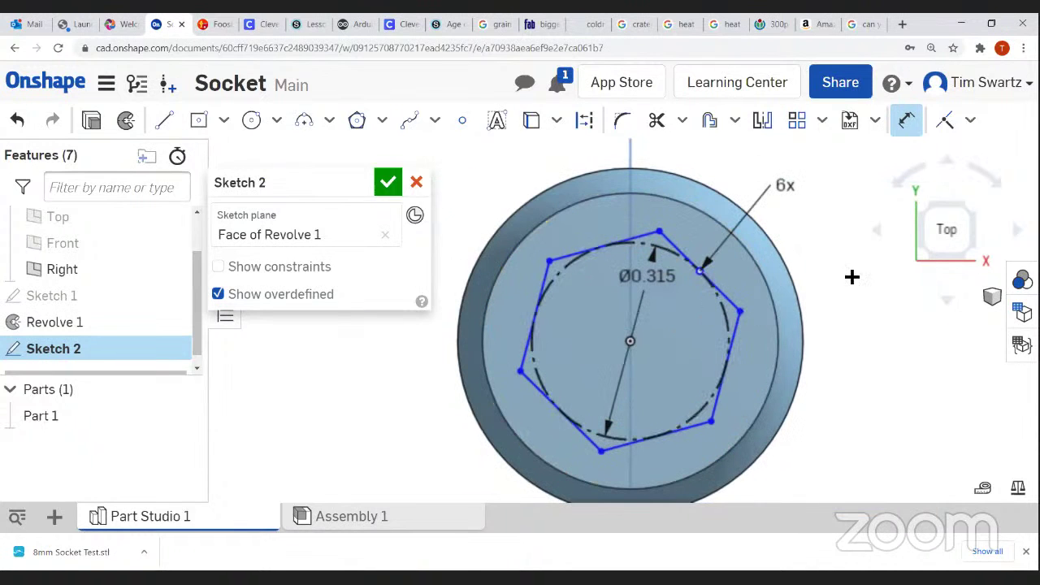
{"action": "left_click", "coordinate": [251, 121]}
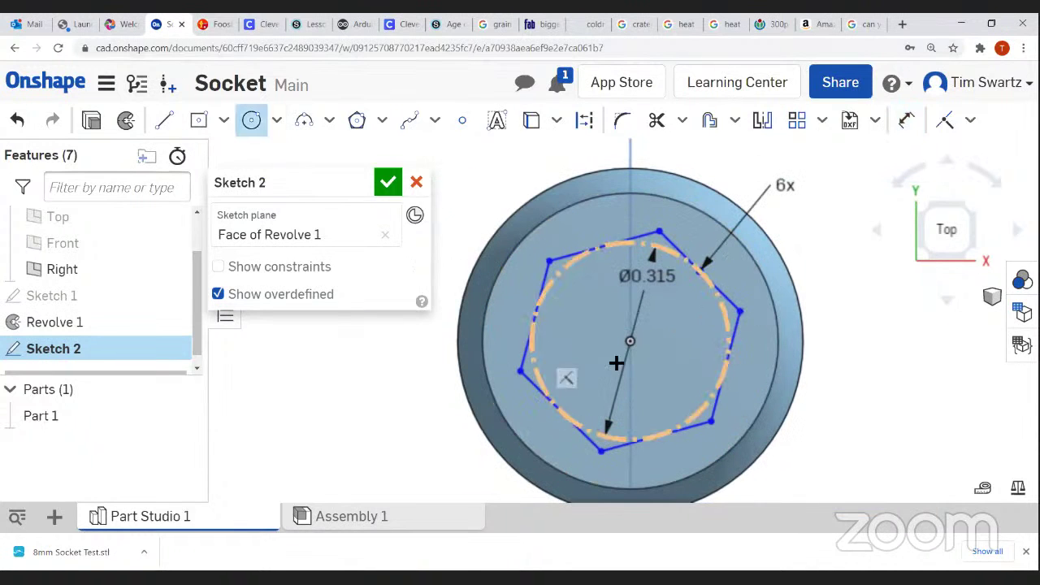
{"action": "left_click", "coordinate": [631, 341]}
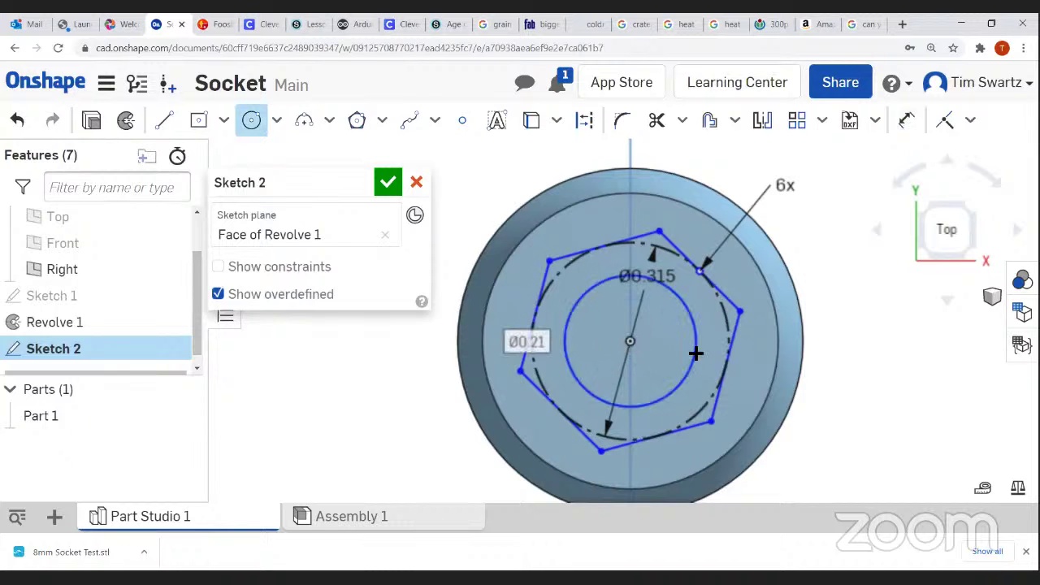
{"action": "right_click", "coordinate": [701, 362]}
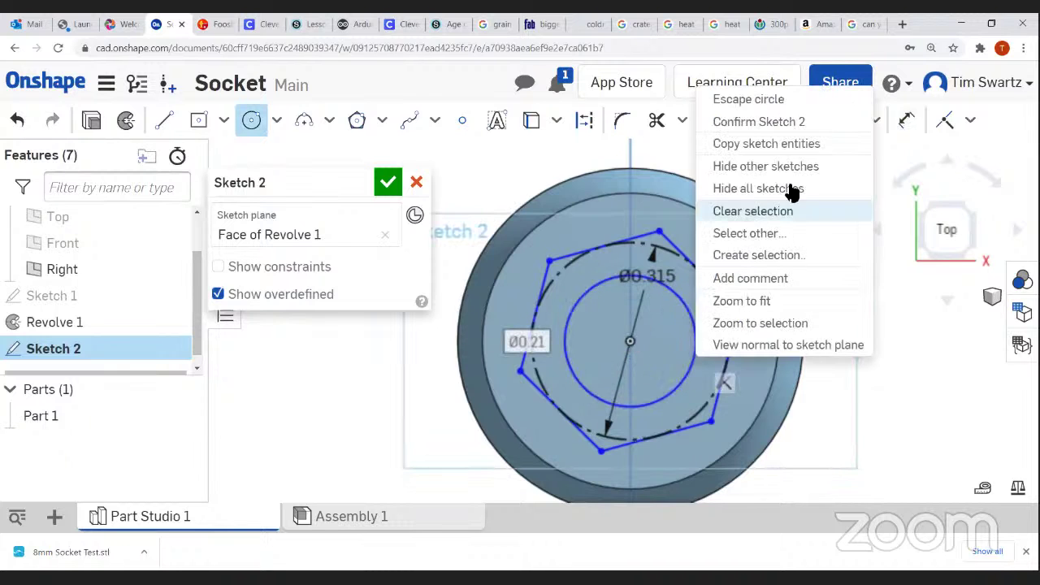
{"action": "left_click", "coordinate": [825, 99]}
Dimension the inner circle's diameter at 6 mm and finish the sketch.
{"action": "left_click", "coordinate": [904, 121]}
{"action": "left_click", "coordinate": [688, 322]}
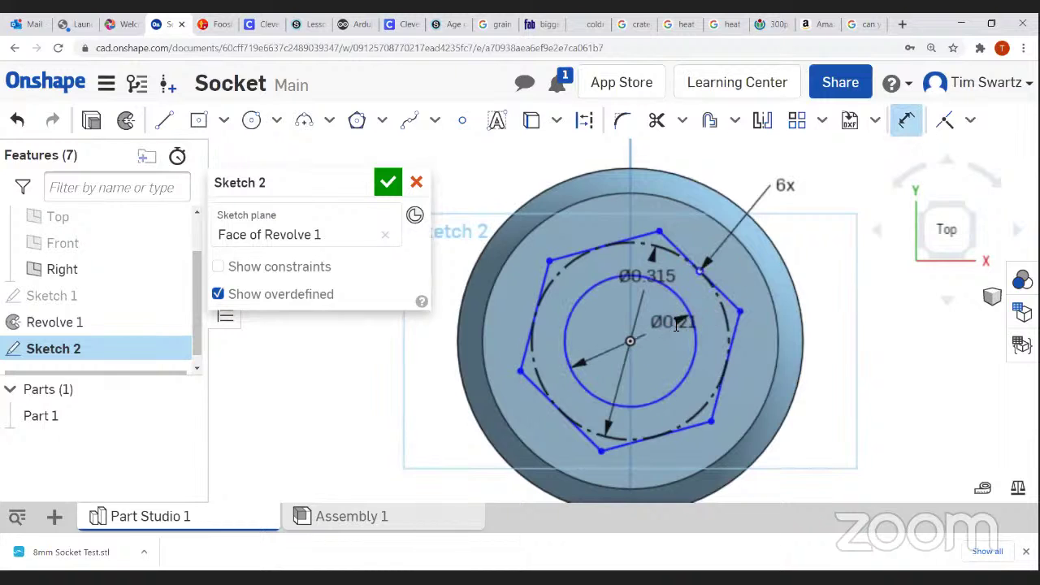
{"action": "left_click", "coordinate": [676, 324]}
{"action": "type", "text": "6"}
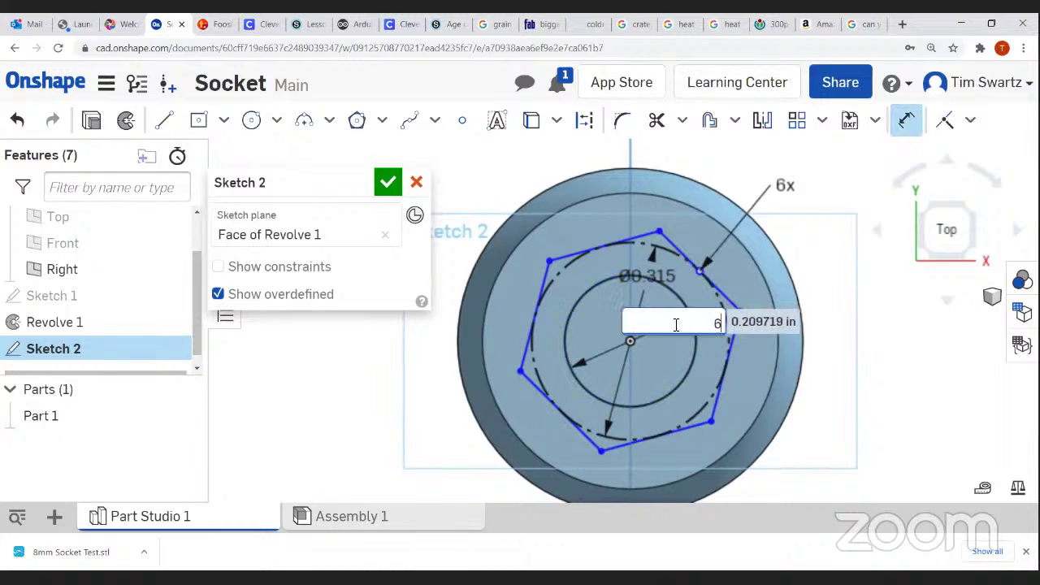
{"action": "type", "text": "mm"}
{"action": "key", "text": "Return"}
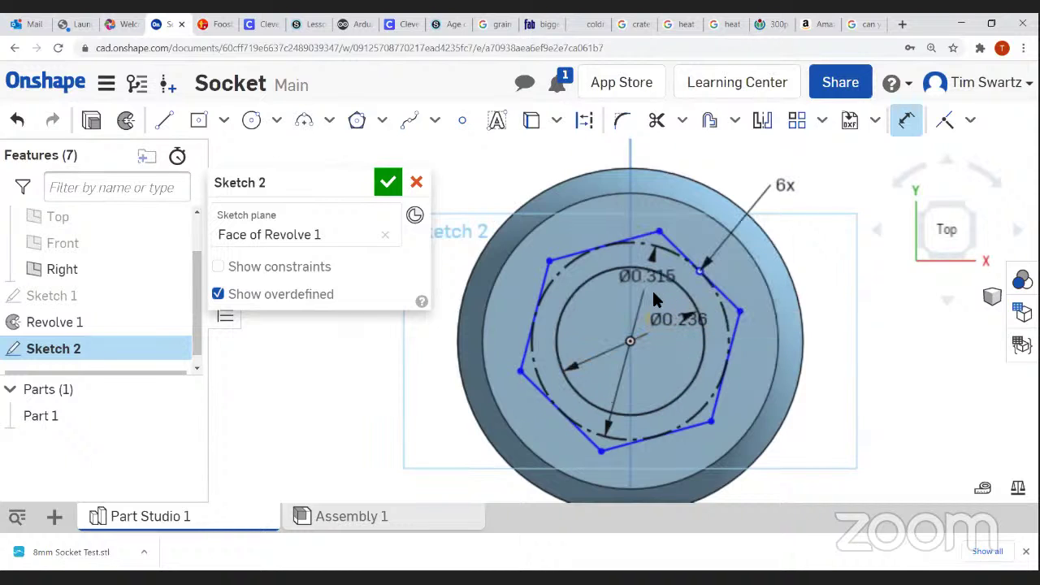
{"action": "scroll", "coordinate": [698, 327], "scroll_direction": "up", "scroll_amount": 3}
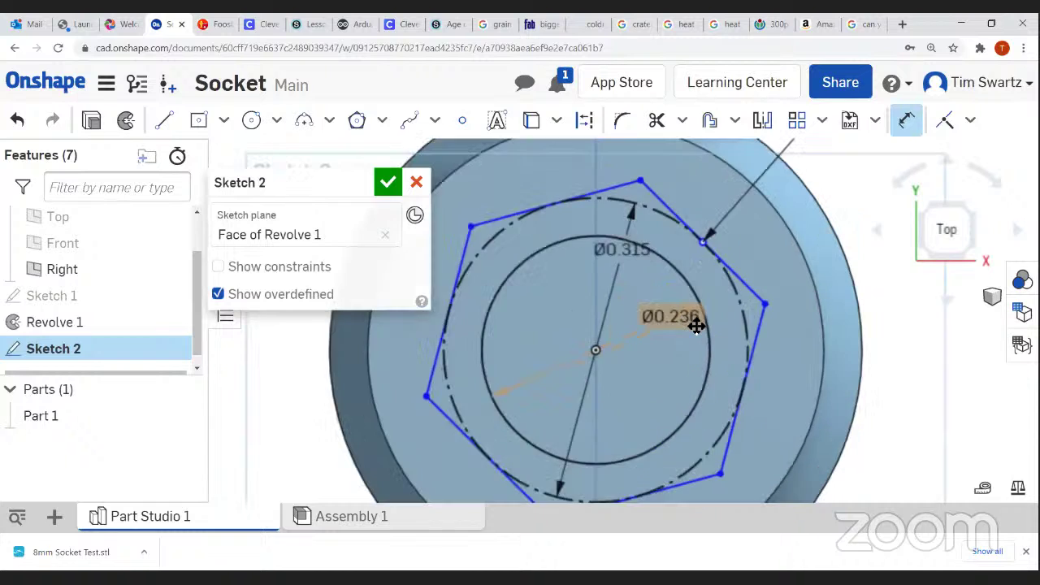
{"action": "scroll", "coordinate": [693, 322], "scroll_direction": "down", "scroll_amount": 5}
{"action": "right_click", "coordinate": [933, 342]}
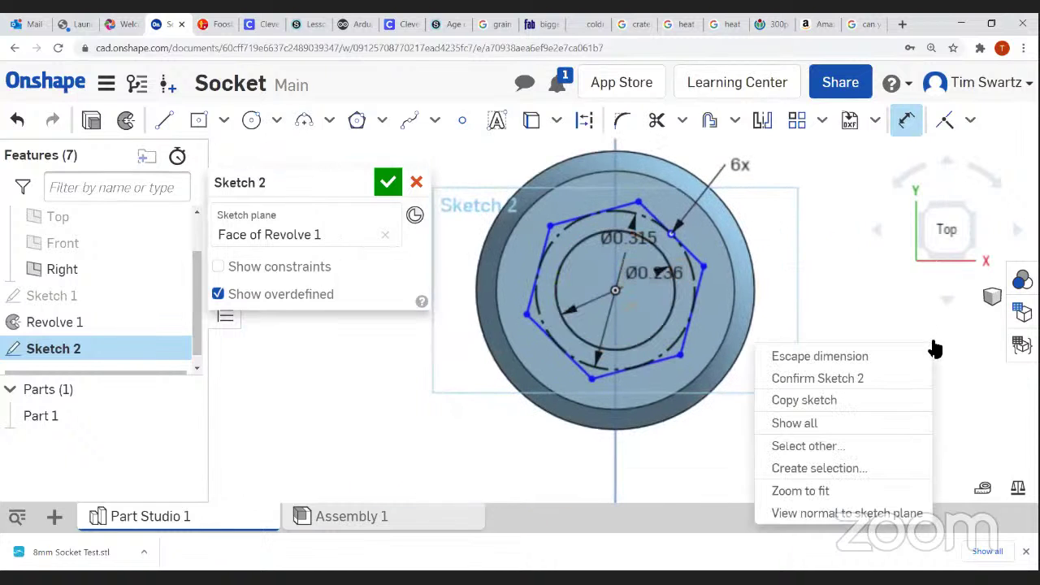
{"action": "left_click", "coordinate": [887, 354]}
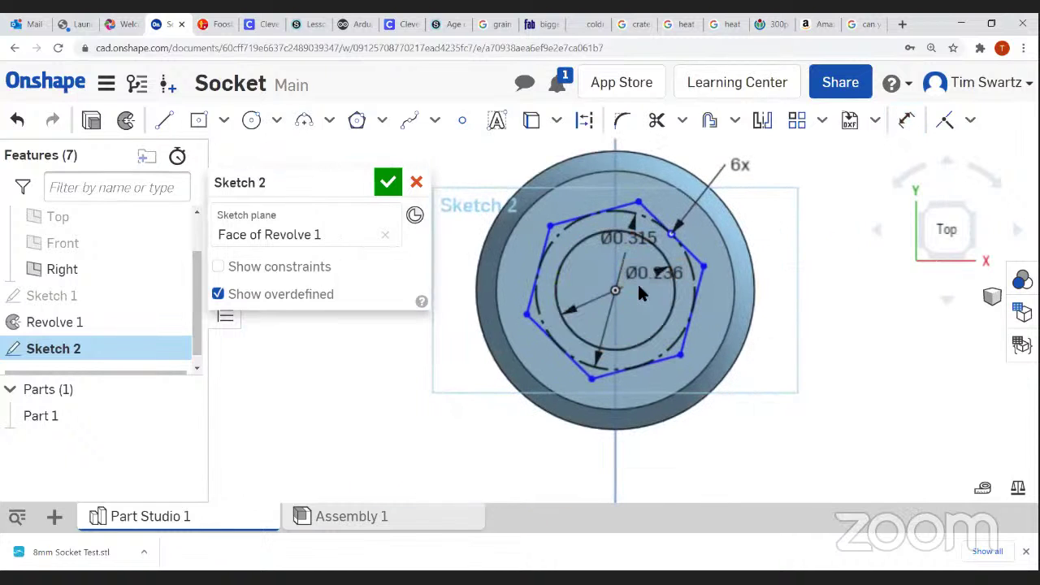
{"action": "left_click", "coordinate": [388, 184]}
Extrude the full hexagon area, including the inner circle region, as a 0.25 in deep cut into the body.
{"action": "left_click", "coordinate": [182, 122]}
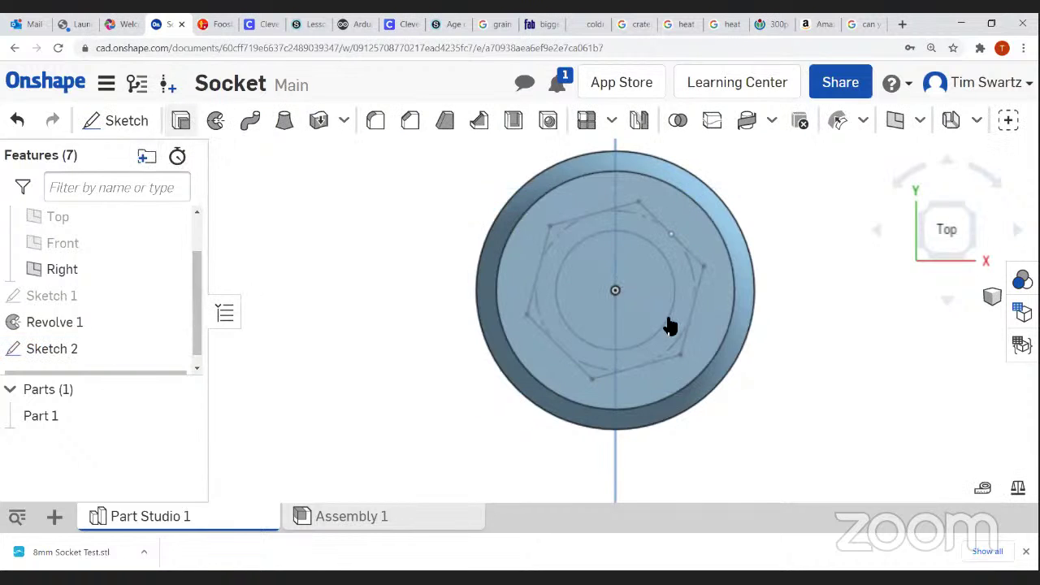
{"action": "left_click", "coordinate": [570, 235]}
{"action": "left_click", "coordinate": [587, 269]}
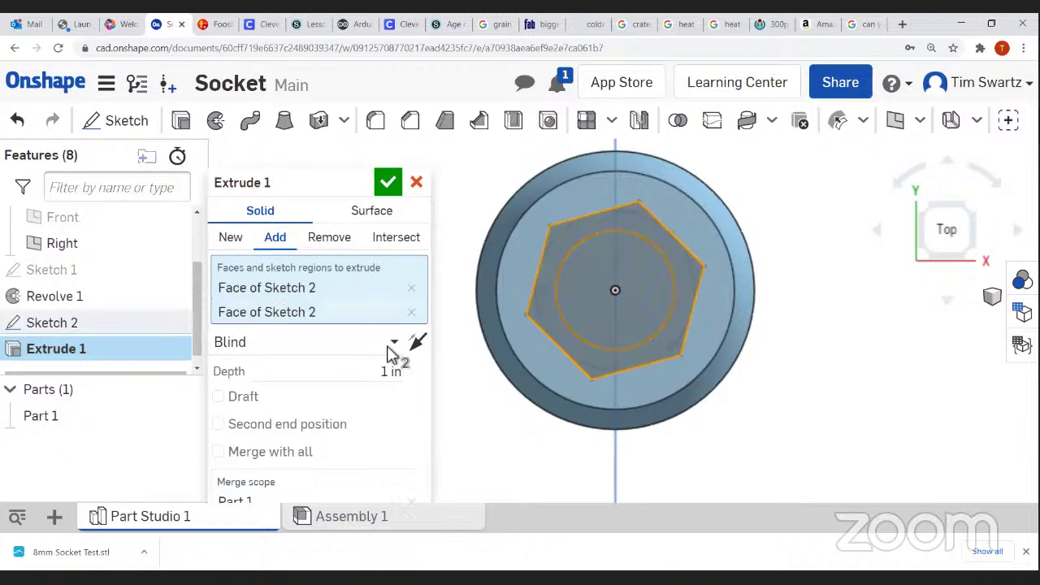
{"action": "left_click", "coordinate": [385, 369]}
{"action": "type", "text": "0.25"}
{"action": "left_click", "coordinate": [325, 244]}
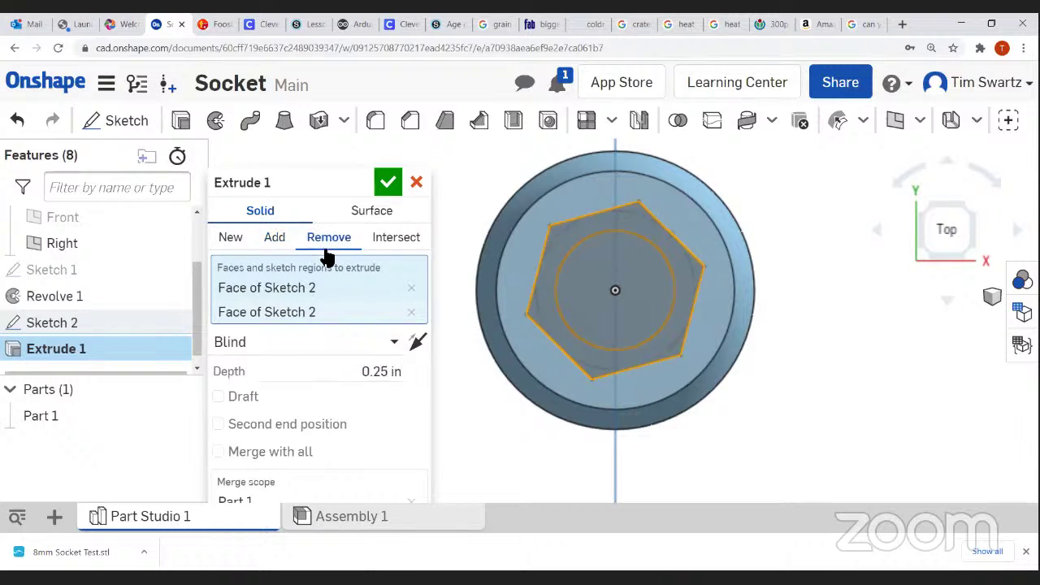
{"action": "left_click", "coordinate": [931, 260]}
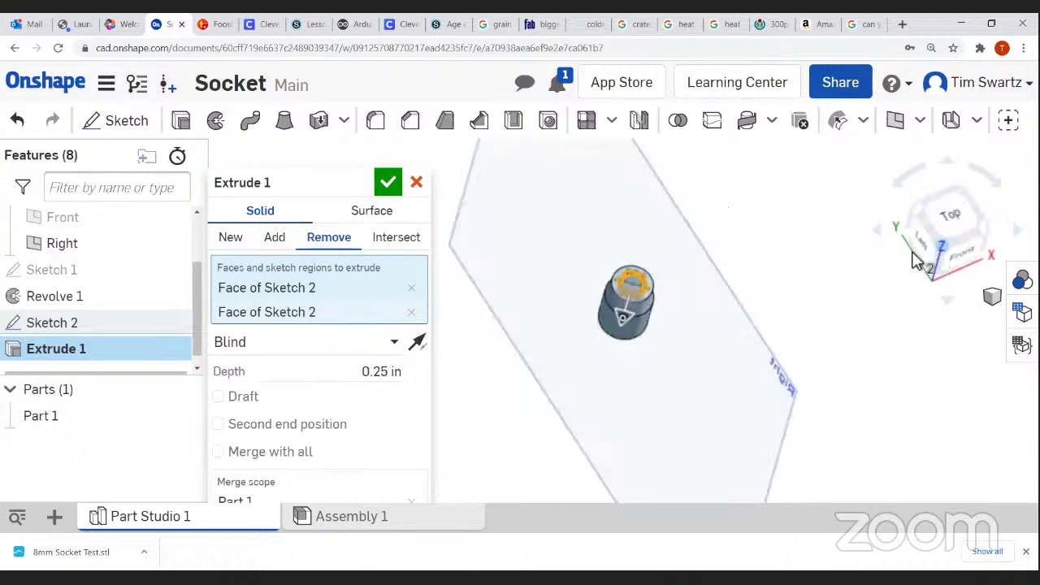
{"action": "scroll", "coordinate": [658, 302], "scroll_direction": "up", "scroll_amount": 5}
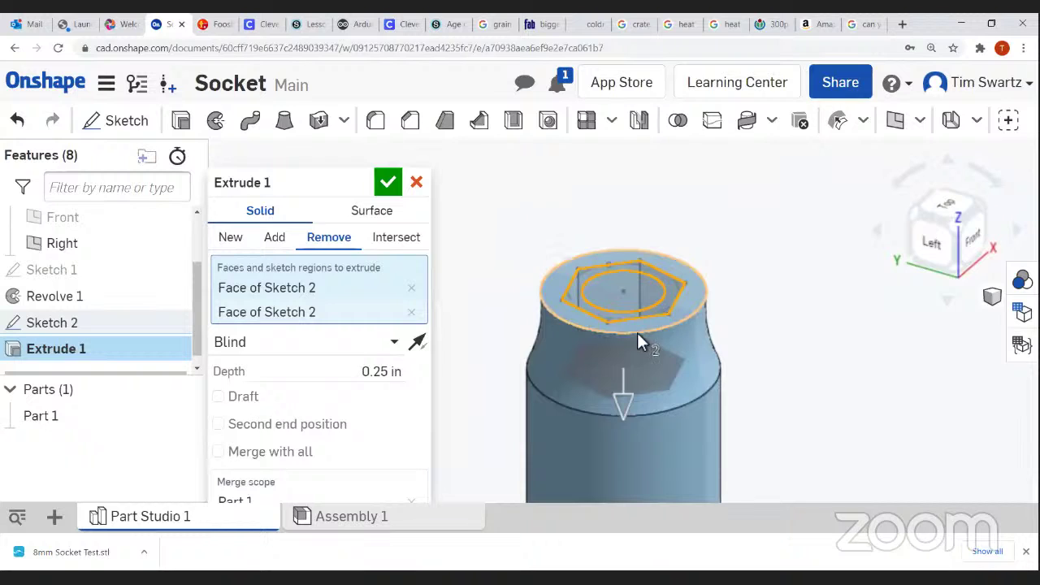
{"action": "left_click", "coordinate": [388, 184]}
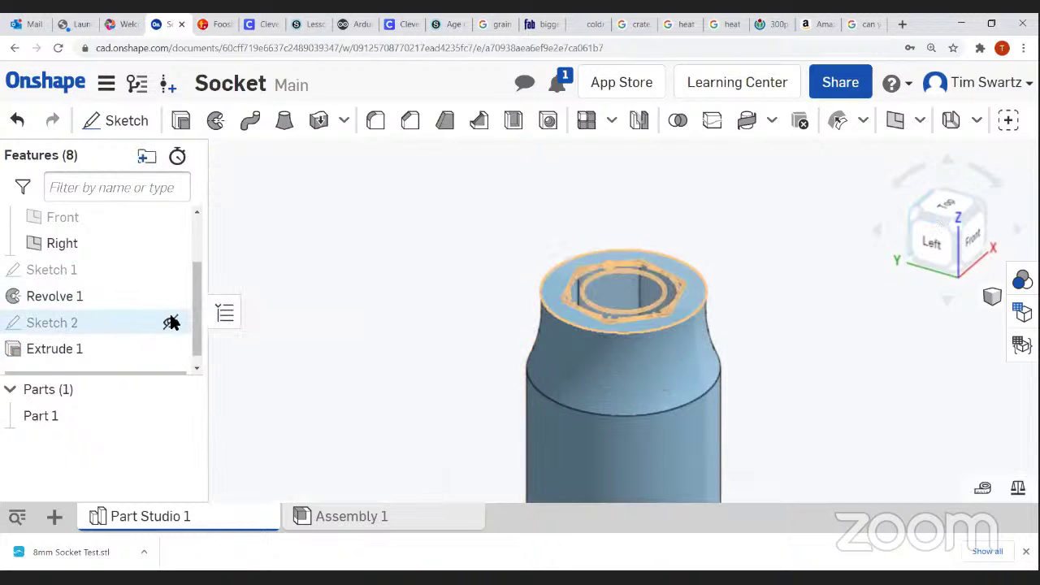
Show the hexagon sketch again and extrude its circular region as a cut with a blind depth of 1 in.
{"action": "left_click", "coordinate": [171, 324]}
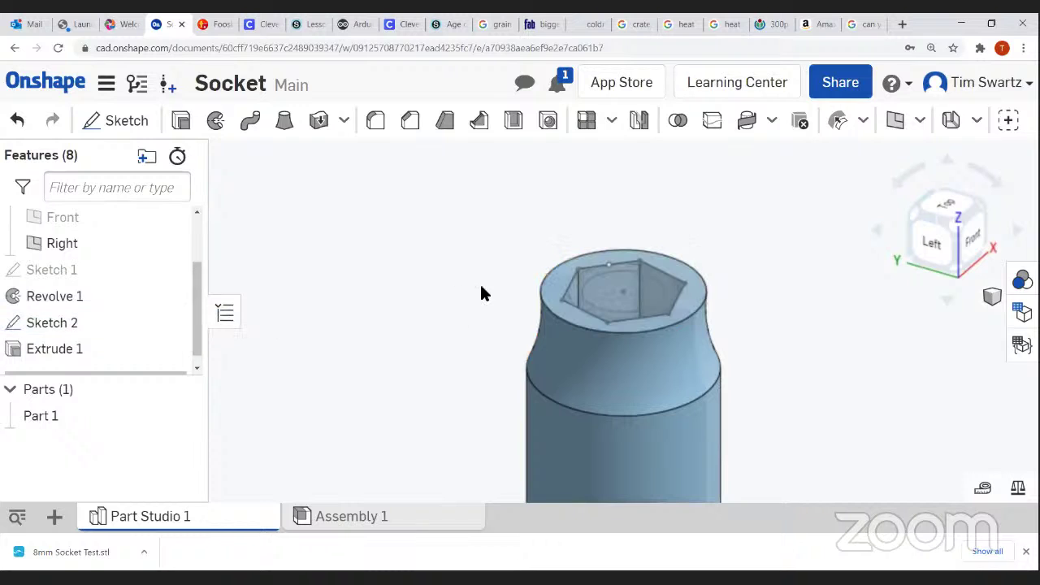
{"action": "left_click", "coordinate": [181, 121]}
{"action": "left_click", "coordinate": [612, 302]}
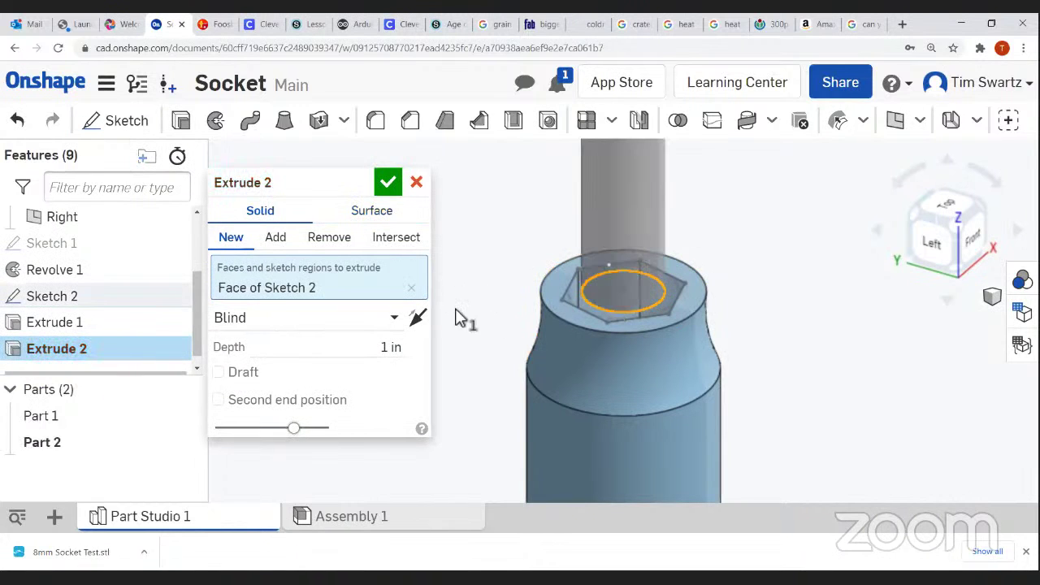
{"action": "left_click", "coordinate": [317, 237]}
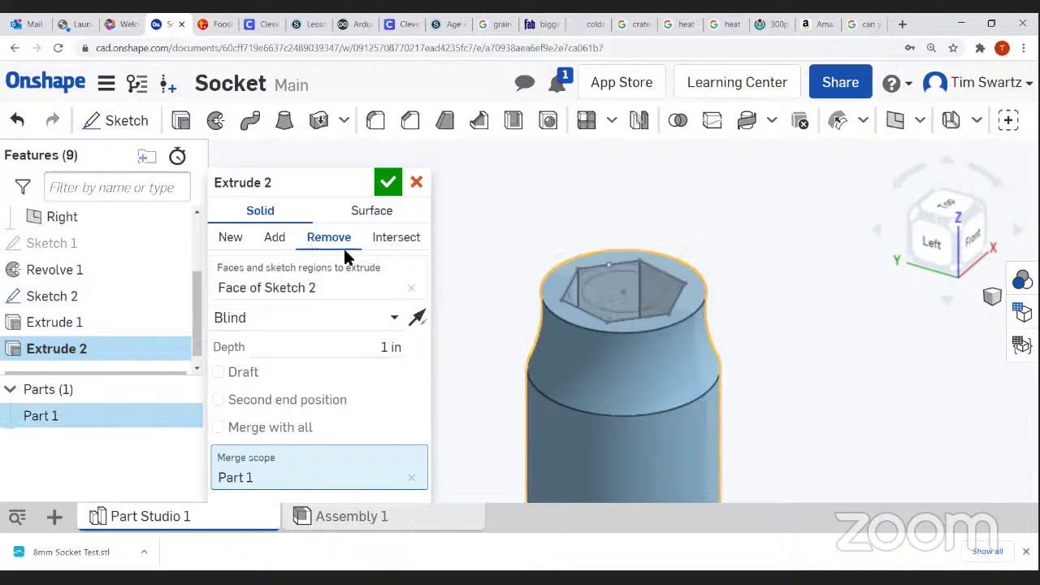
{"action": "key", "text": "Return"}
Examine the socket's hexagonal recess and round hole from below and from above.
{"action": "scroll", "coordinate": [927, 325], "scroll_direction": "down", "scroll_amount": 2}
{"action": "scroll", "coordinate": [947, 285], "scroll_direction": "up", "scroll_amount": 2}
{"action": "left_click", "coordinate": [959, 271]}
{"action": "scroll", "coordinate": [594, 318], "scroll_direction": "up", "scroll_amount": 5}
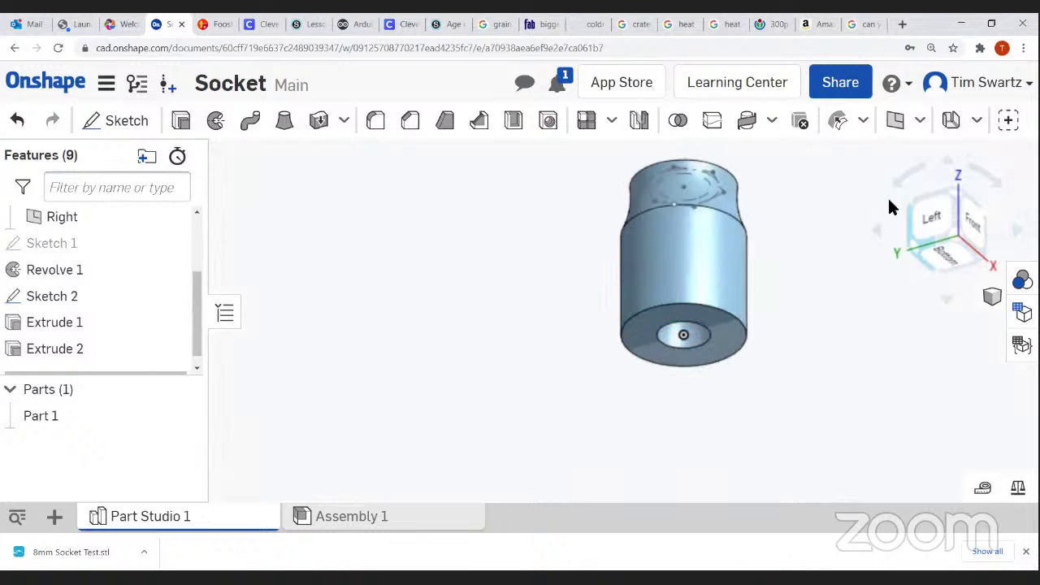
{"action": "left_click", "coordinate": [958, 196]}
{"action": "scroll", "coordinate": [622, 297], "scroll_direction": "down", "scroll_amount": 3}
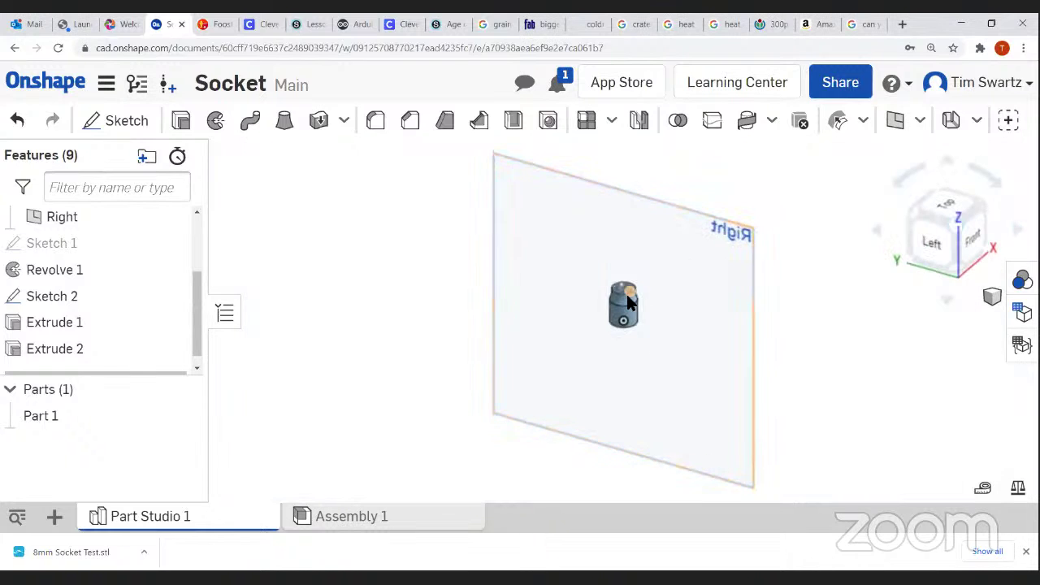
{"action": "scroll", "coordinate": [625, 291], "scroll_direction": "up", "scroll_amount": 5}
{"action": "scroll", "coordinate": [624, 292], "scroll_direction": "down", "scroll_amount": 3}
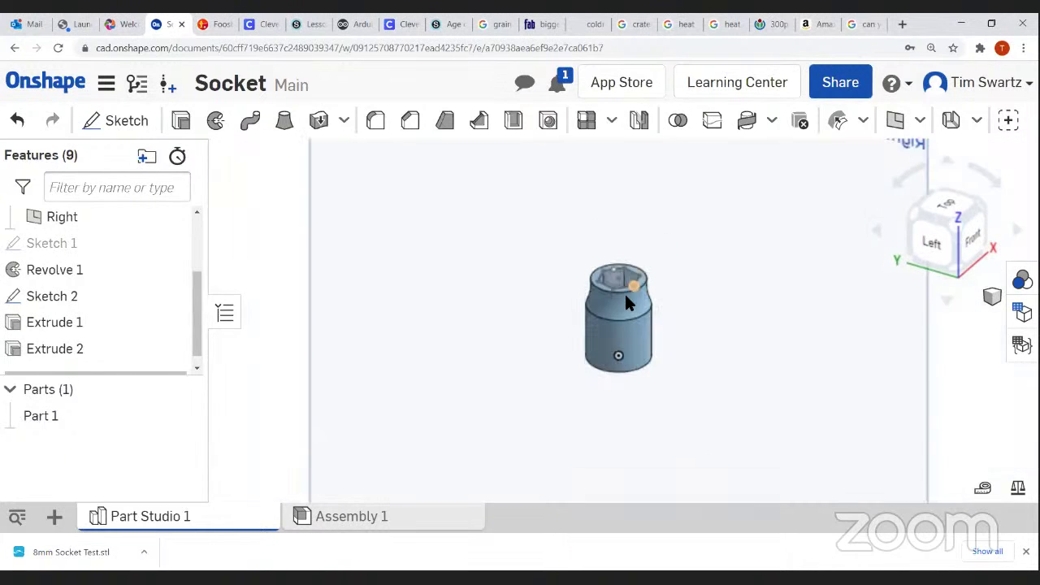
Start a new sketch on the flat bottom face of the socket, viewed from the bottom.
{"action": "left_click", "coordinate": [958, 276]}
{"action": "left_click", "coordinate": [950, 265]}
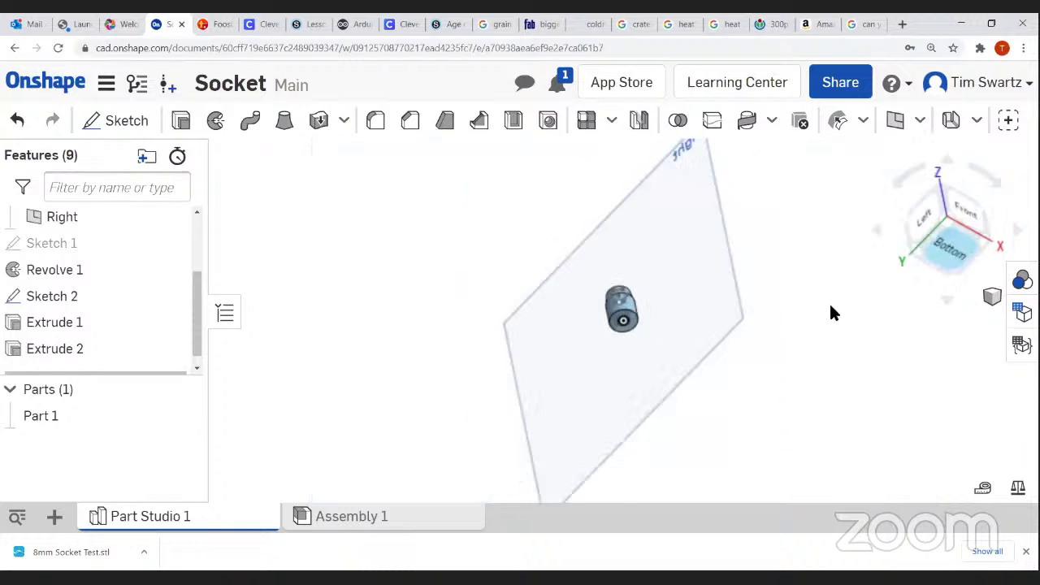
{"action": "scroll", "coordinate": [657, 325], "scroll_direction": "up", "scroll_amount": 5}
{"action": "middle_click_drag", "start_coordinate": [425, 330], "coordinate": [548, 309]}
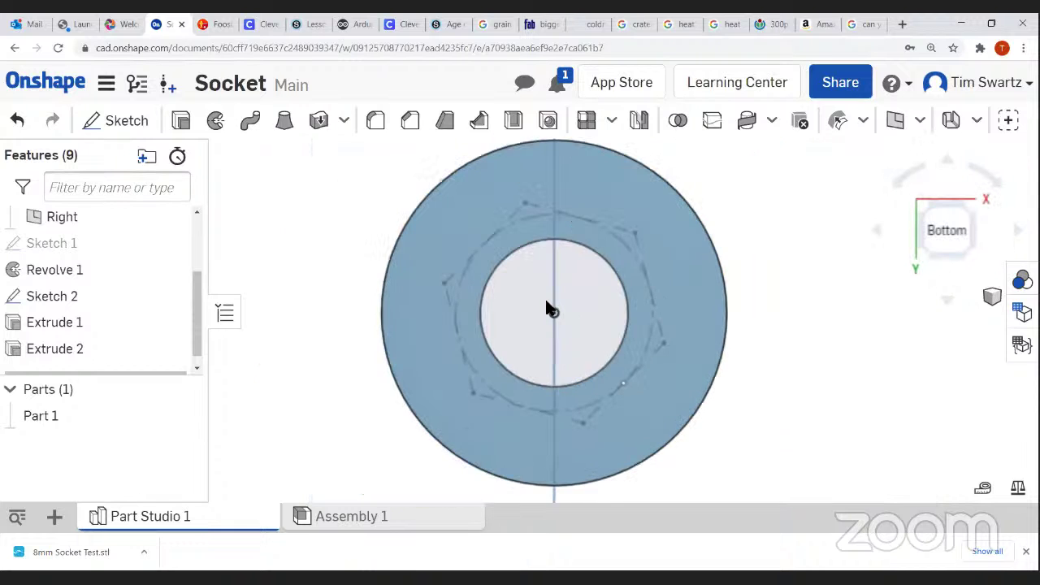
{"action": "left_click", "coordinate": [115, 119]}
{"action": "left_click", "coordinate": [481, 208]}
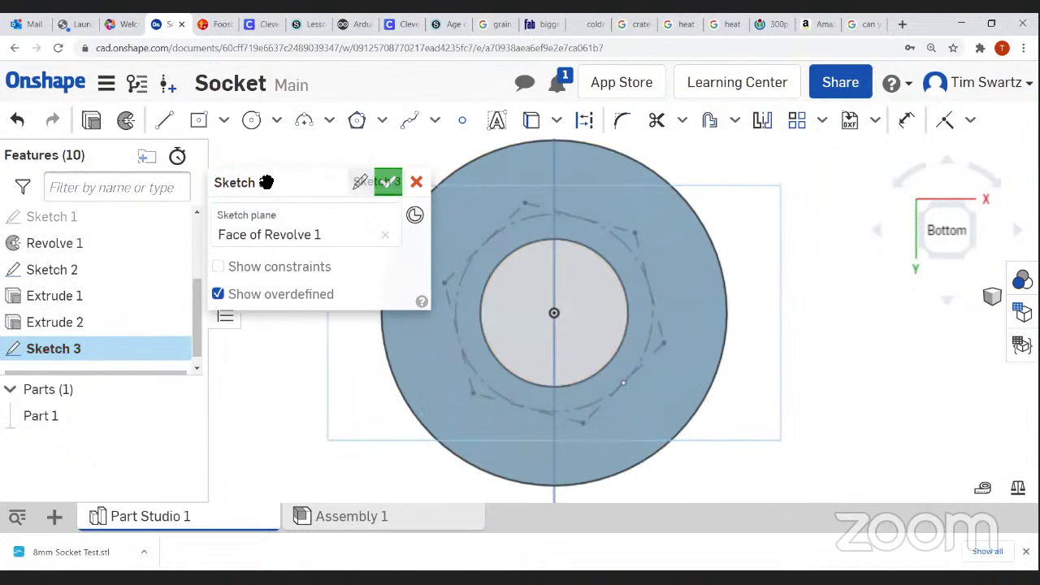
{"action": "left_click_drag", "start_coordinate": [298, 186], "coordinate": [192, 171]}
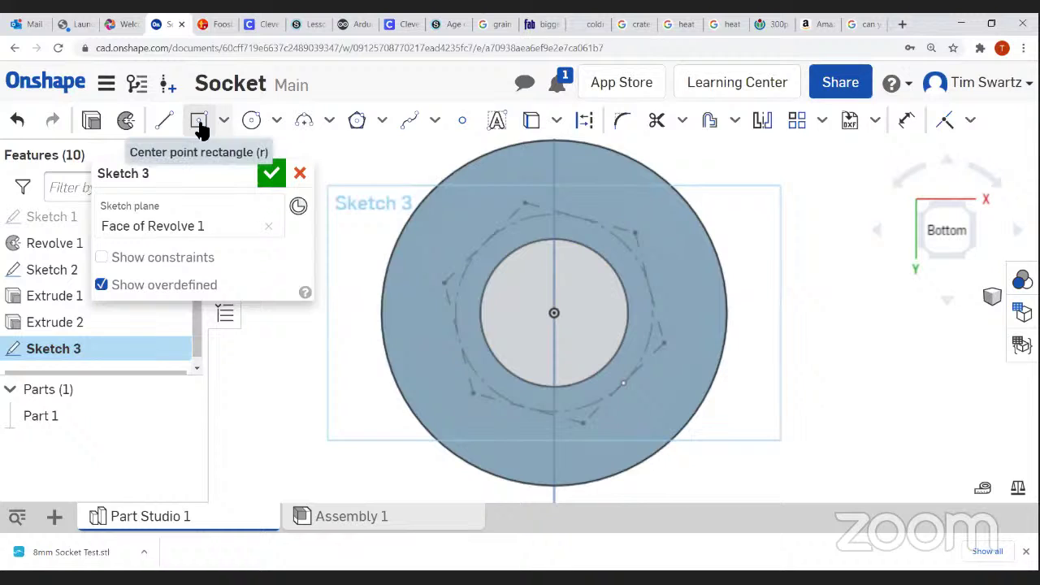
Draw a center point rectangle centred on the origin around the round hole, about 0.324 in wide.
{"action": "left_click", "coordinate": [200, 129]}
{"action": "left_click", "coordinate": [555, 313]}
{"action": "left_click", "coordinate": [656, 223]}
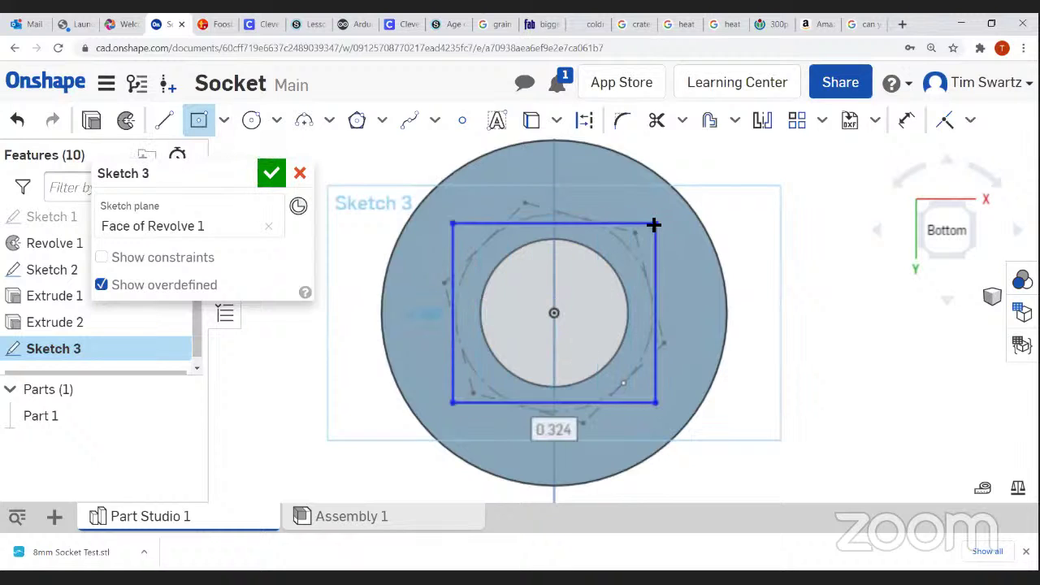
Dimension the rectangle's horizontal edge at 0.25 in.
{"action": "left_click", "coordinate": [908, 120]}
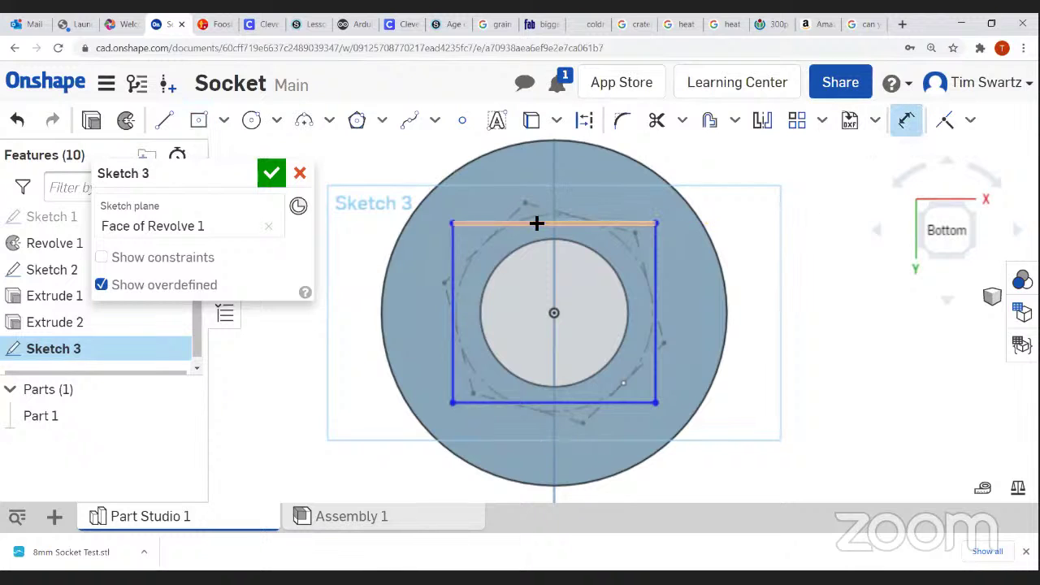
{"action": "key", "text": "d"}
{"action": "left_click", "coordinate": [537, 223]}
{"action": "left_click", "coordinate": [533, 184]}
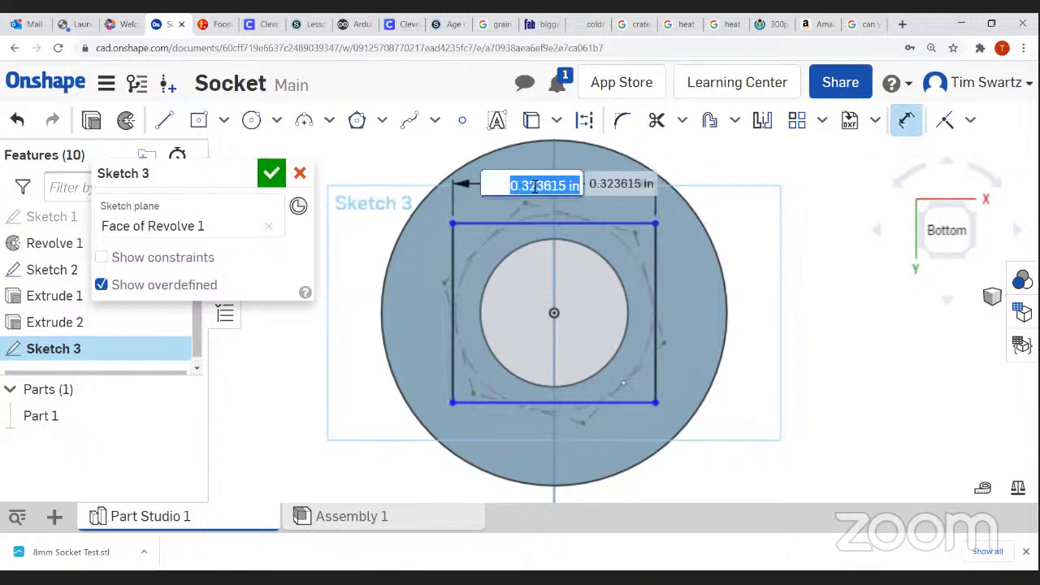
{"action": "type", "text": "0.25"}
{"action": "key", "text": "Return"}
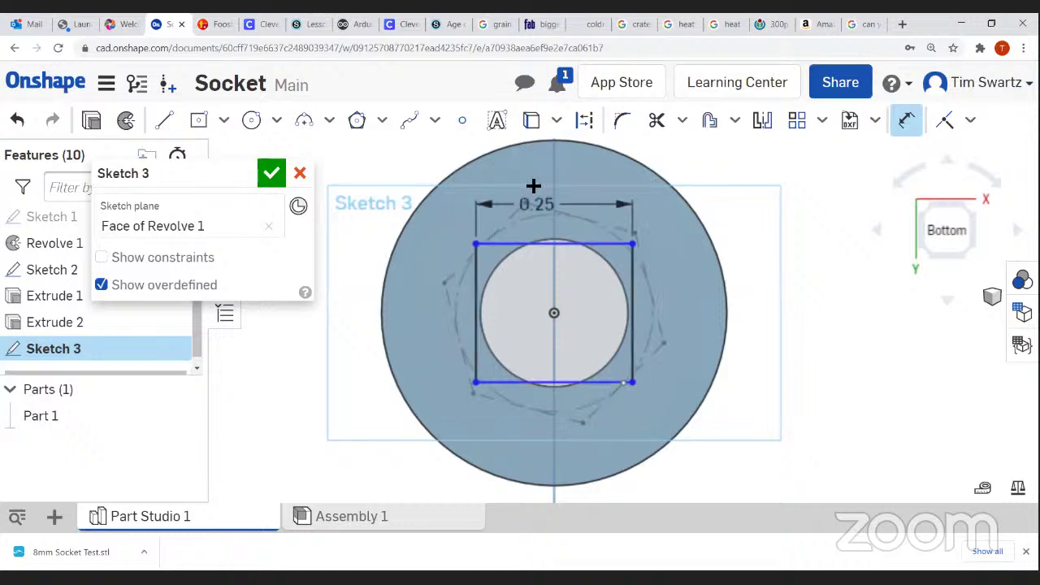
Apply an equal constraint between a horizontal and a vertical edge of the rectangle to make it a square.
{"action": "left_click", "coordinate": [971, 120]}
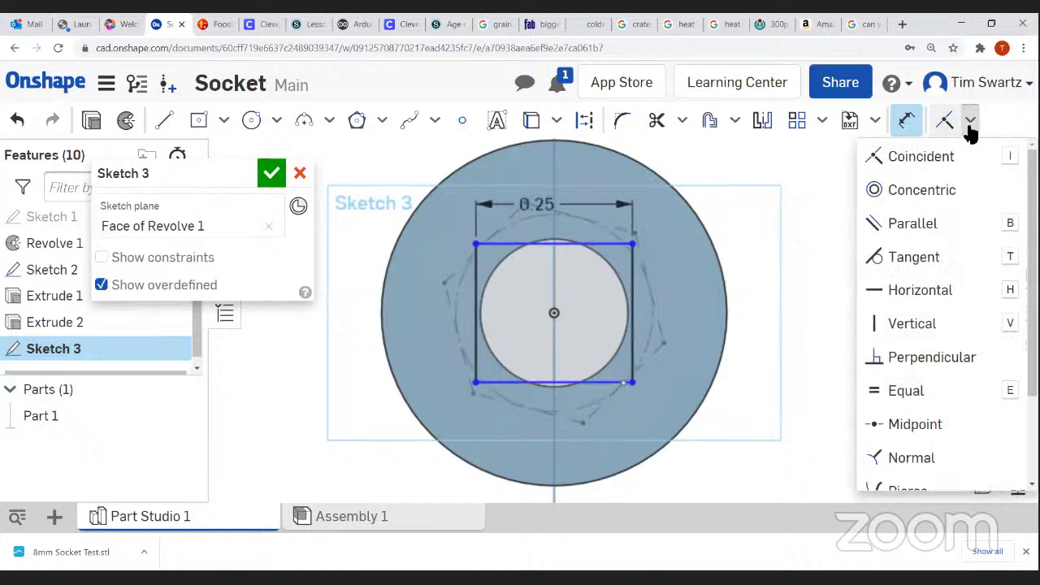
{"action": "left_click", "coordinate": [921, 389]}
{"action": "left_click", "coordinate": [589, 245]}
{"action": "right_click", "coordinate": [587, 246]}
{"action": "left_click", "coordinate": [605, 260]}
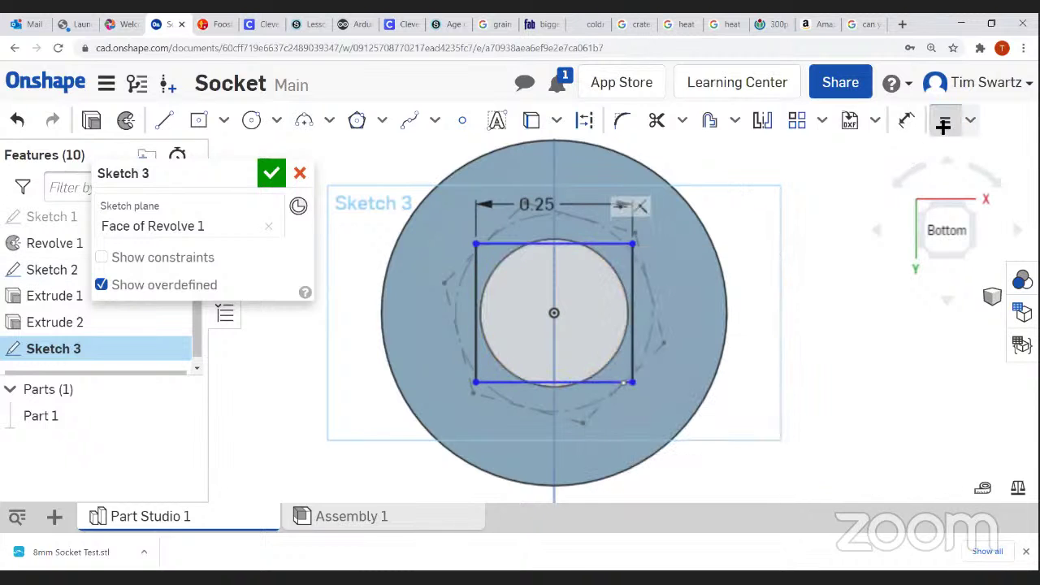
{"action": "left_click", "coordinate": [945, 122]}
{"action": "left_click", "coordinate": [607, 245]}
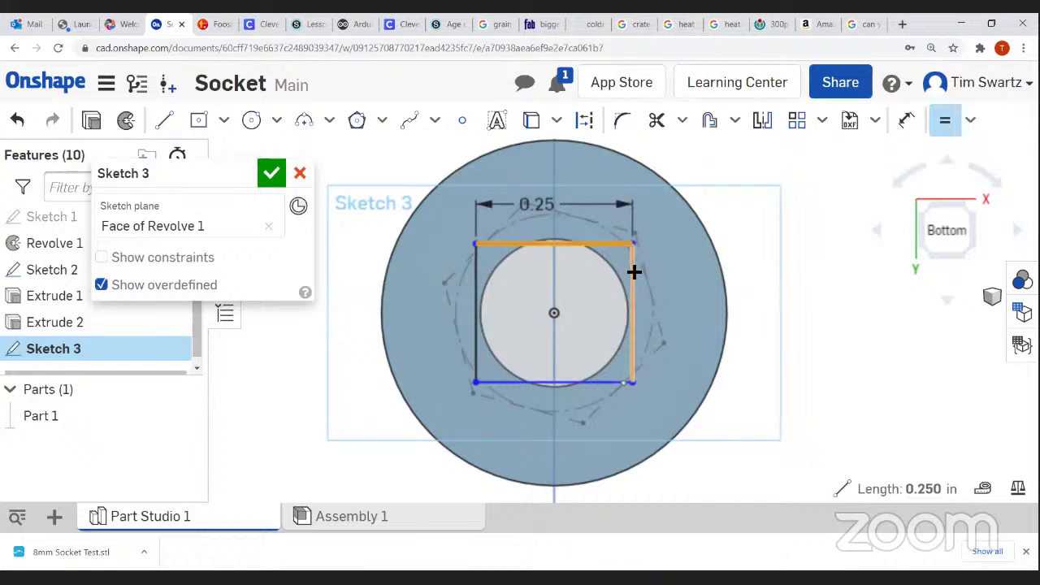
{"action": "left_click", "coordinate": [633, 272]}
{"action": "right_click", "coordinate": [778, 266]}
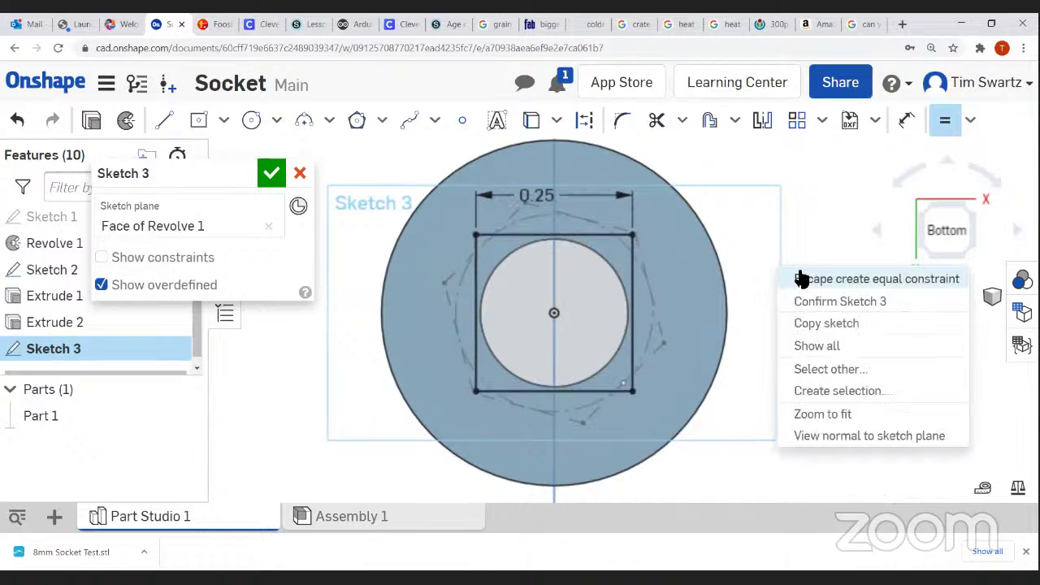
{"action": "left_click", "coordinate": [799, 276]}
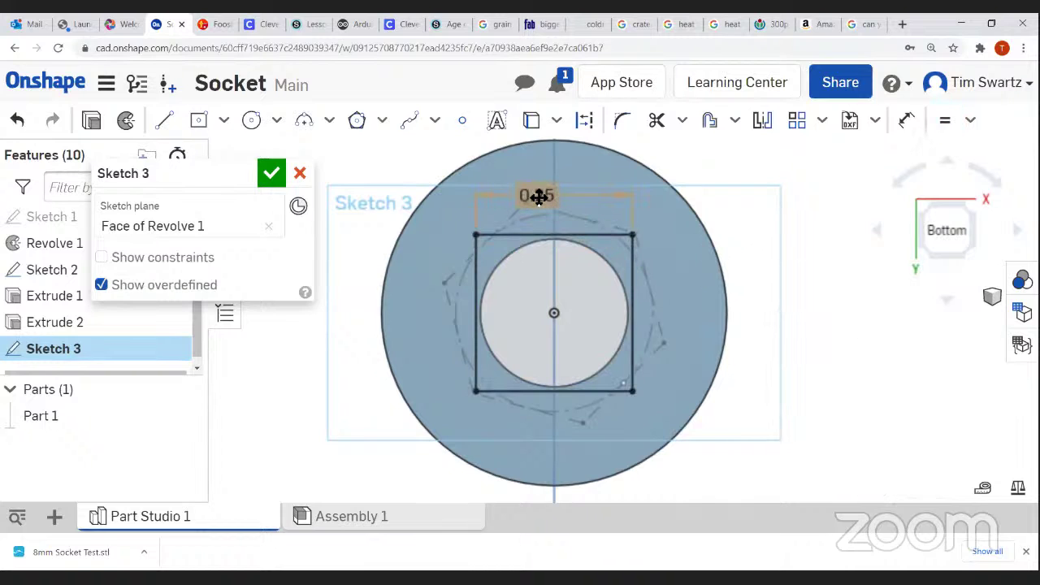
Try a width of 0.375 in for the square, and undo the change.
{"action": "double_click", "coordinate": [540, 195]}
{"action": "type", "text": "0.375"}
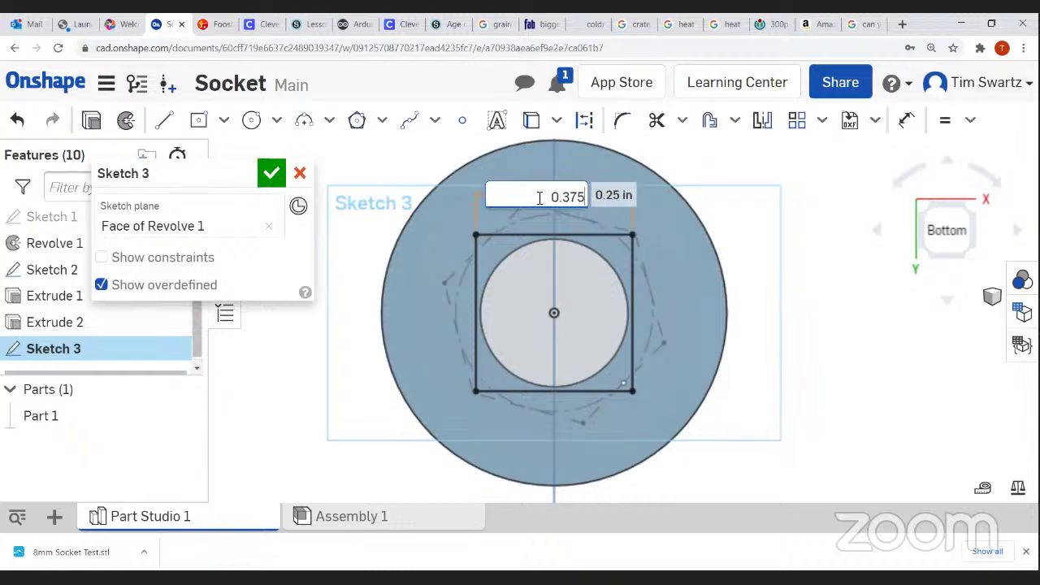
{"action": "key", "text": "Return"}
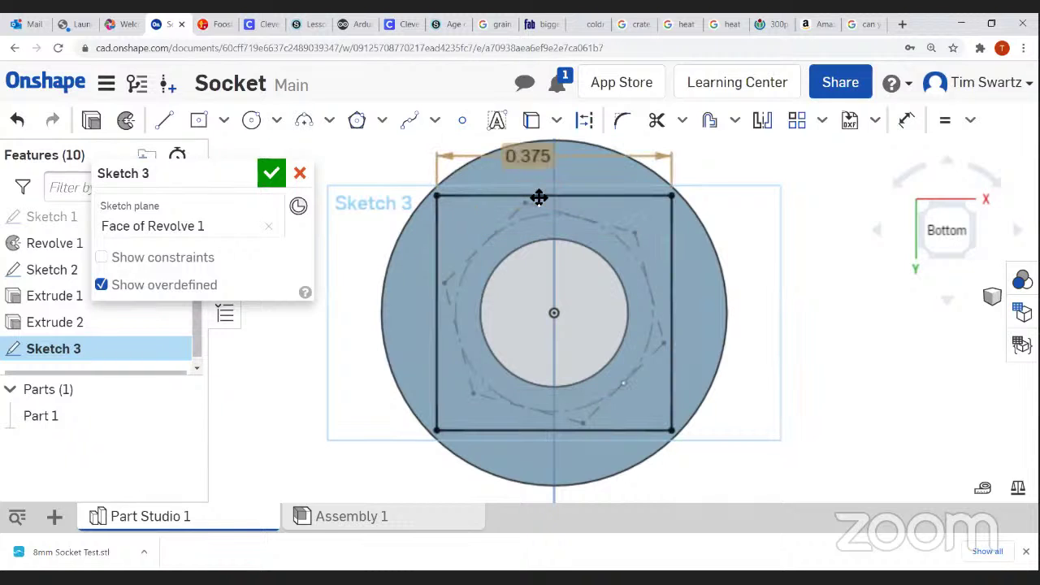
{"action": "key", "text": "ctrl+z"}
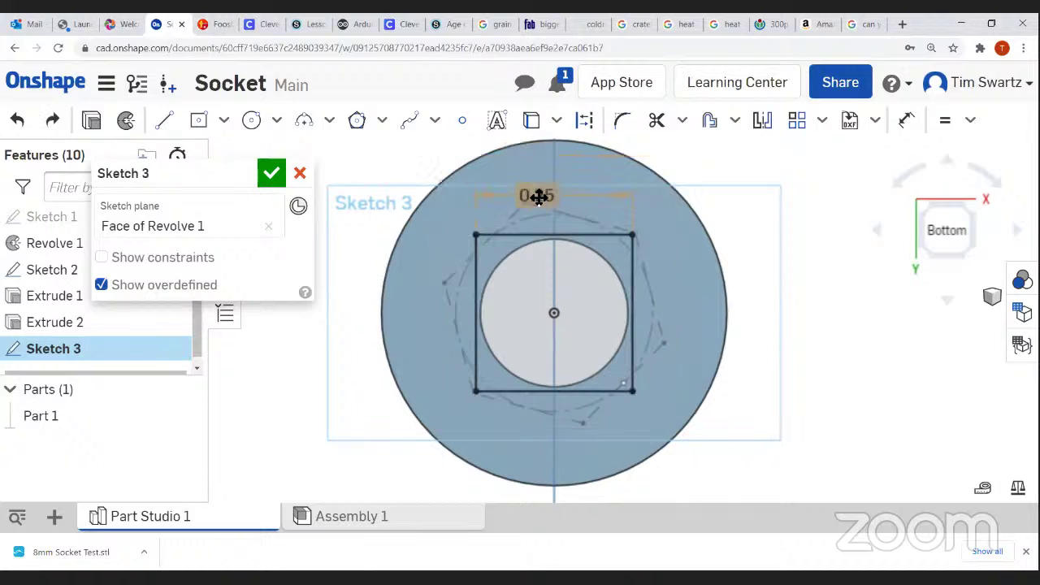
Finish the sketch and extrude its square region around the hole as a 0.375 in deep blind cut into the socket's bottom.
{"action": "right_click", "coordinate": [738, 234]}
{"action": "left_click", "coordinate": [760, 251]}
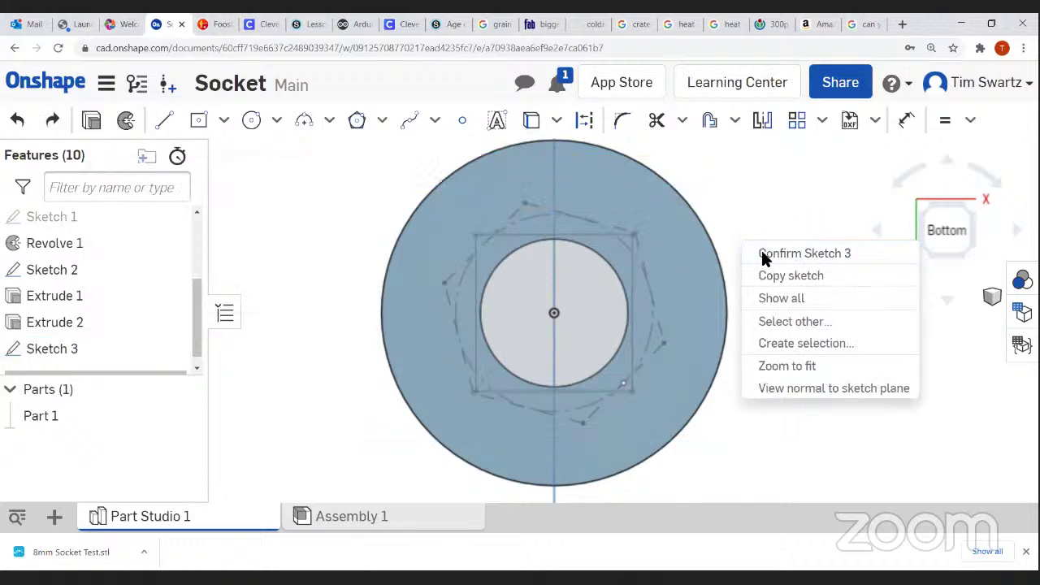
{"action": "left_click", "coordinate": [490, 257]}
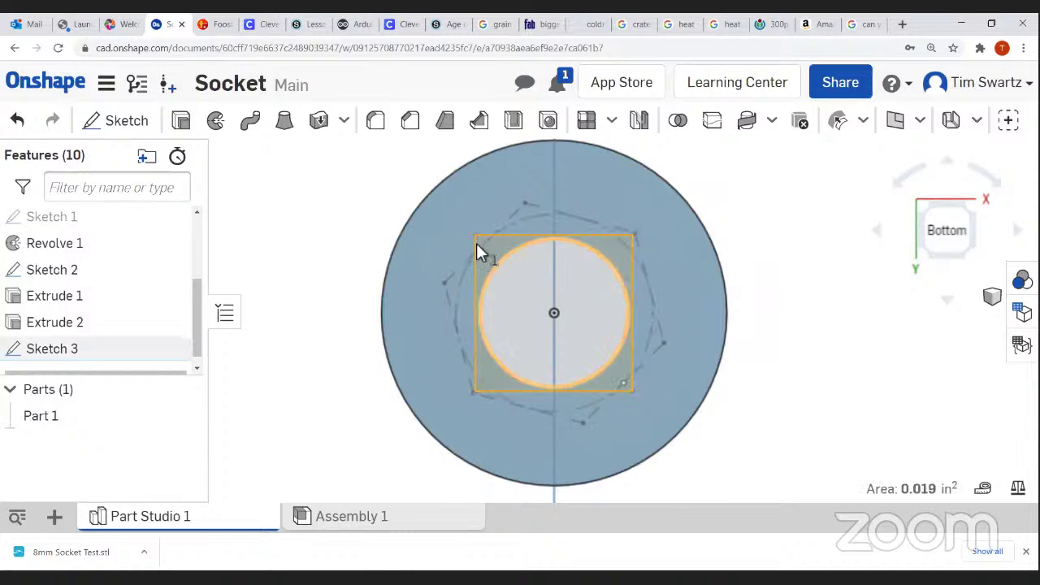
{"action": "left_click", "coordinate": [180, 120]}
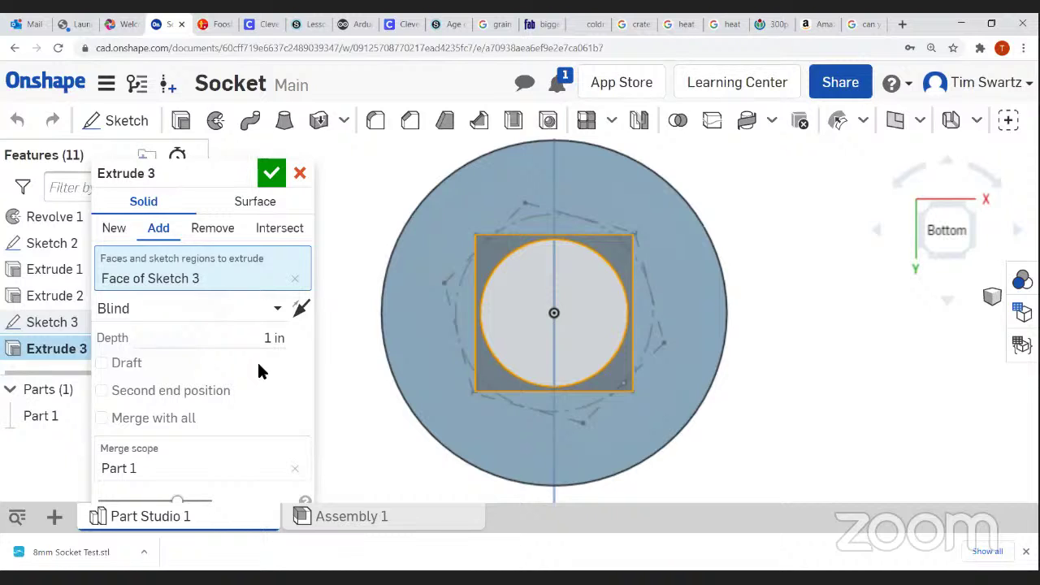
{"action": "left_click", "coordinate": [268, 339]}
{"action": "type", "text": "0.375"}
{"action": "left_click", "coordinate": [211, 229]}
{"action": "left_click_drag", "start_coordinate": [973, 215], "coordinate": [497, 281]}
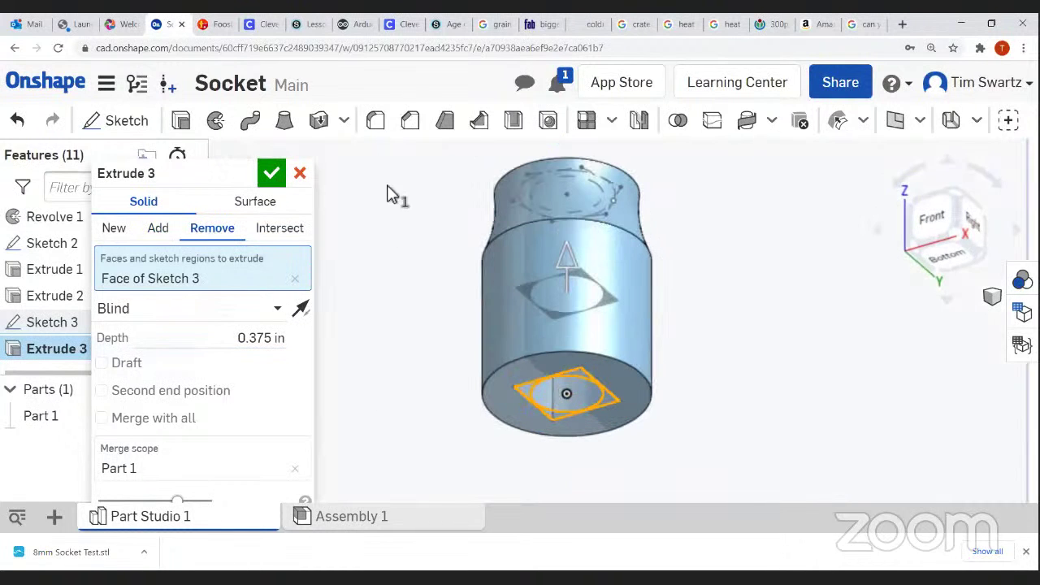
{"action": "left_click", "coordinate": [272, 173]}
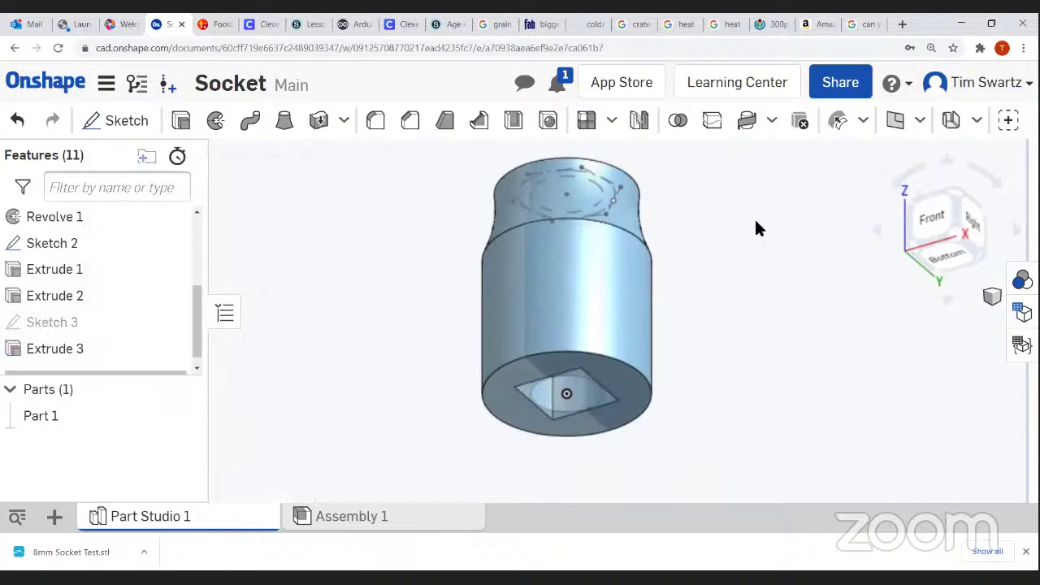
Start a fillet on the socket's top outer rim edge with a radius of 0.03 in.
{"action": "left_click", "coordinate": [959, 198]}
{"action": "left_click_drag", "start_coordinate": [951, 211], "coordinate": [623, 344]}
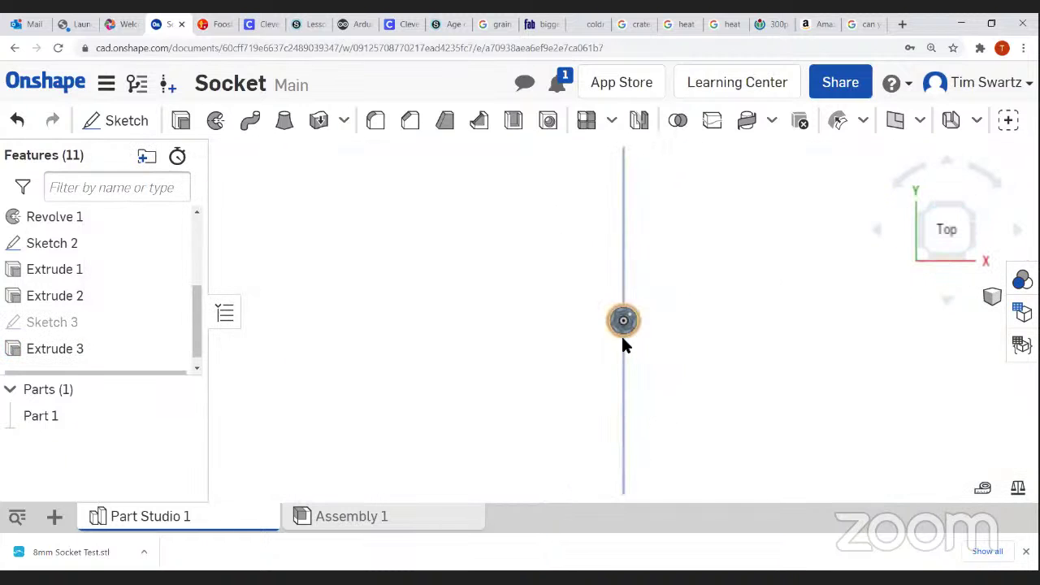
{"action": "scroll", "coordinate": [623, 344], "scroll_direction": "up", "scroll_amount": 3}
{"action": "right_click_drag", "start_coordinate": [636, 304], "coordinate": [627, 279]}
{"action": "scroll", "coordinate": [627, 285], "scroll_direction": "up", "scroll_amount": 1}
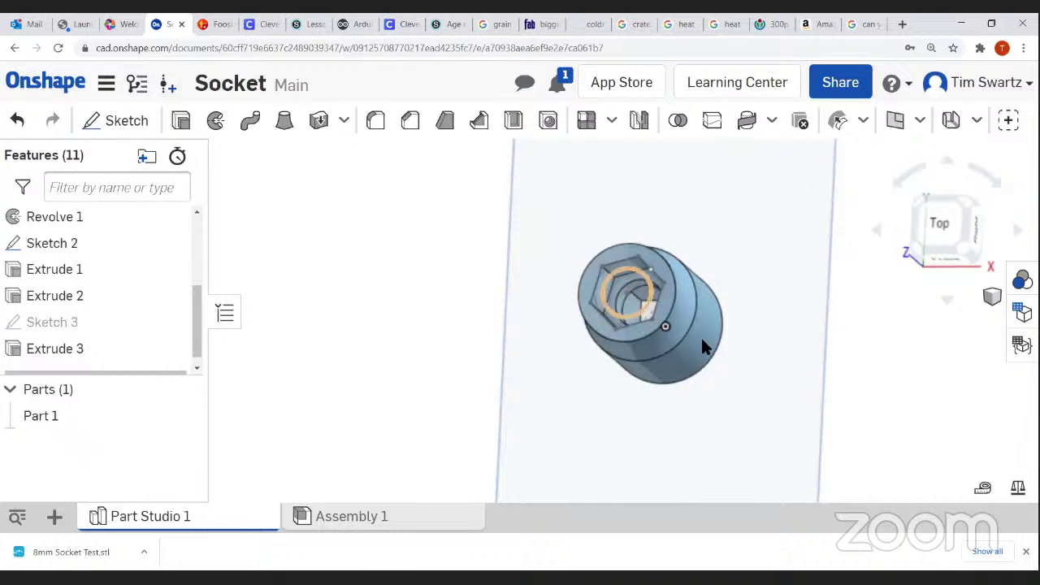
{"action": "right_click_drag", "start_coordinate": [691, 348], "coordinate": [655, 462]}
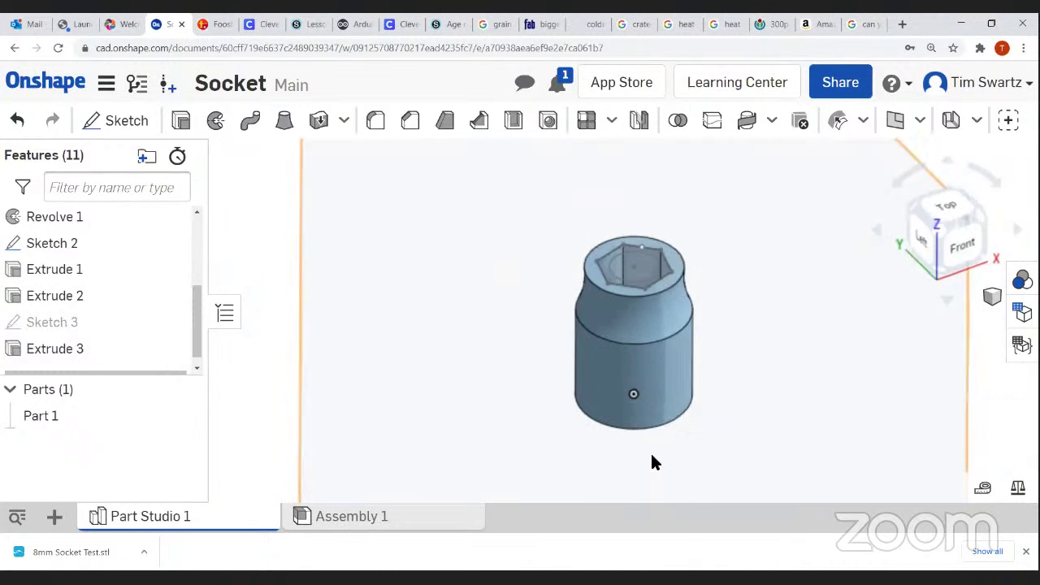
{"action": "left_click", "coordinate": [377, 128]}
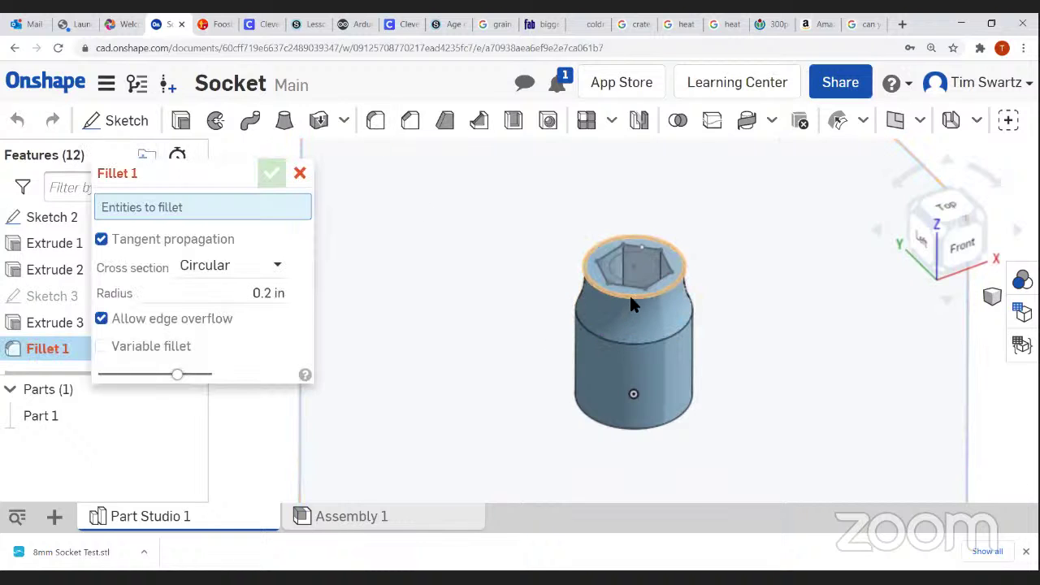
{"action": "left_click", "coordinate": [631, 298]}
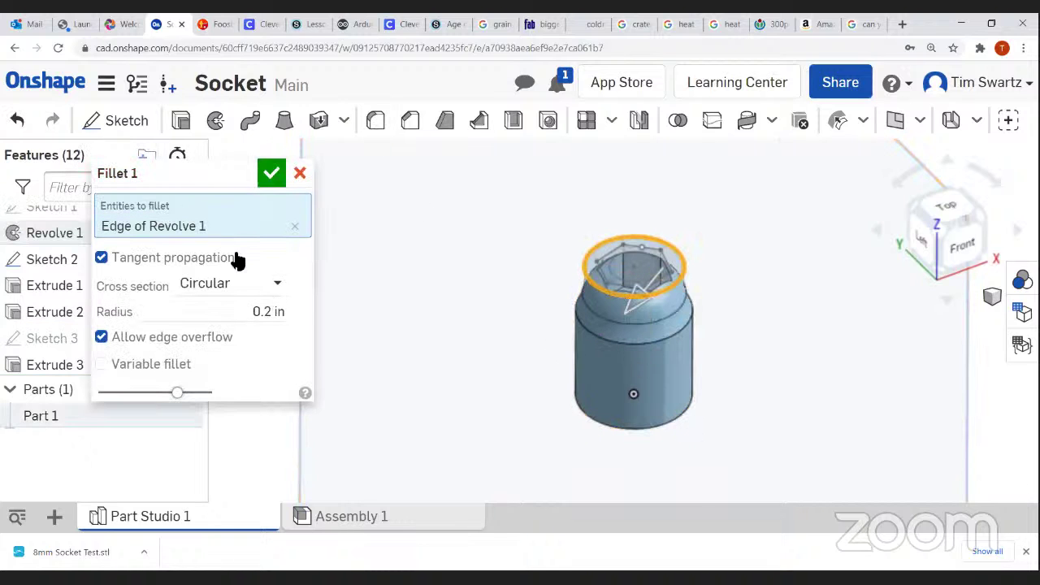
{"action": "left_click", "coordinate": [277, 319]}
{"action": "type", "text": "0.05"}
{"action": "key", "text": "Return"}
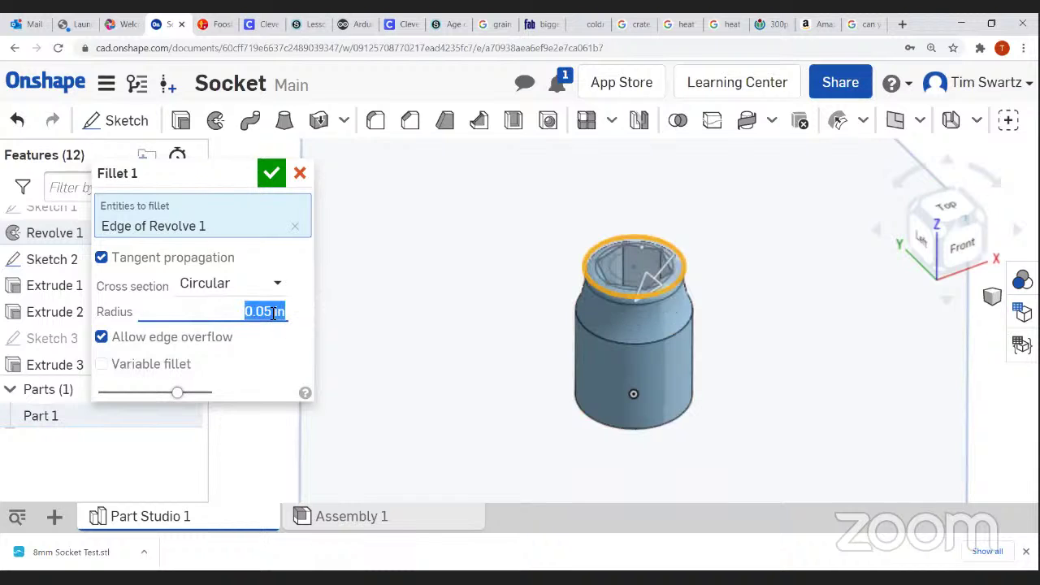
{"action": "type", "text": "0.03"}
{"action": "key", "text": "Return"}
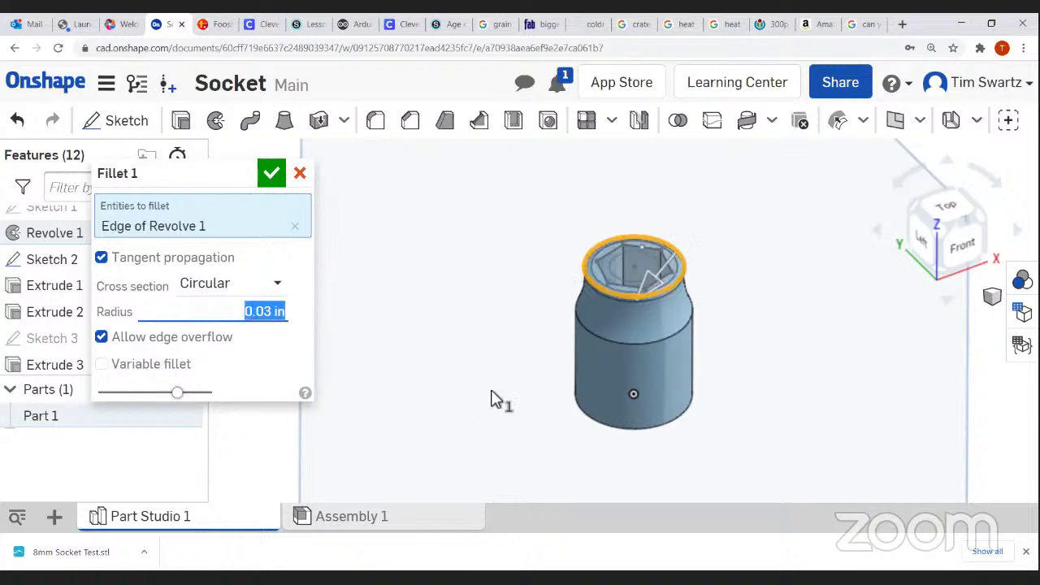
Add the bottom outer edge and the four edges of the square drive opening to the fillet and apply it.
{"action": "left_click", "coordinate": [601, 424]}
{"action": "right_click_drag", "start_coordinate": [603, 333], "coordinate": [680, 447]}
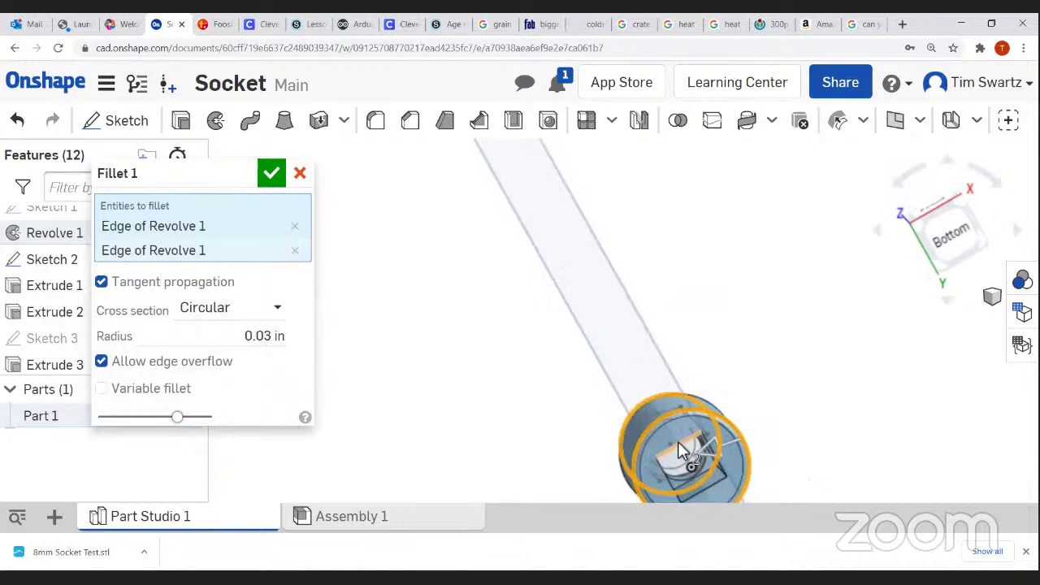
{"action": "left_click", "coordinate": [678, 442]}
{"action": "left_click", "coordinate": [712, 483]}
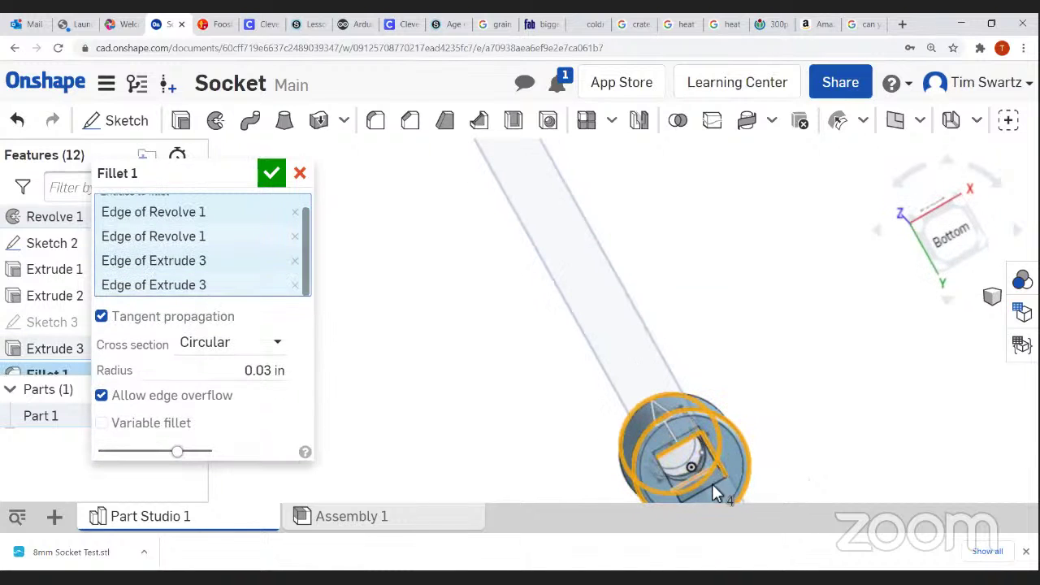
{"action": "left_click", "coordinate": [669, 488]}
{"action": "left_click", "coordinate": [675, 486]}
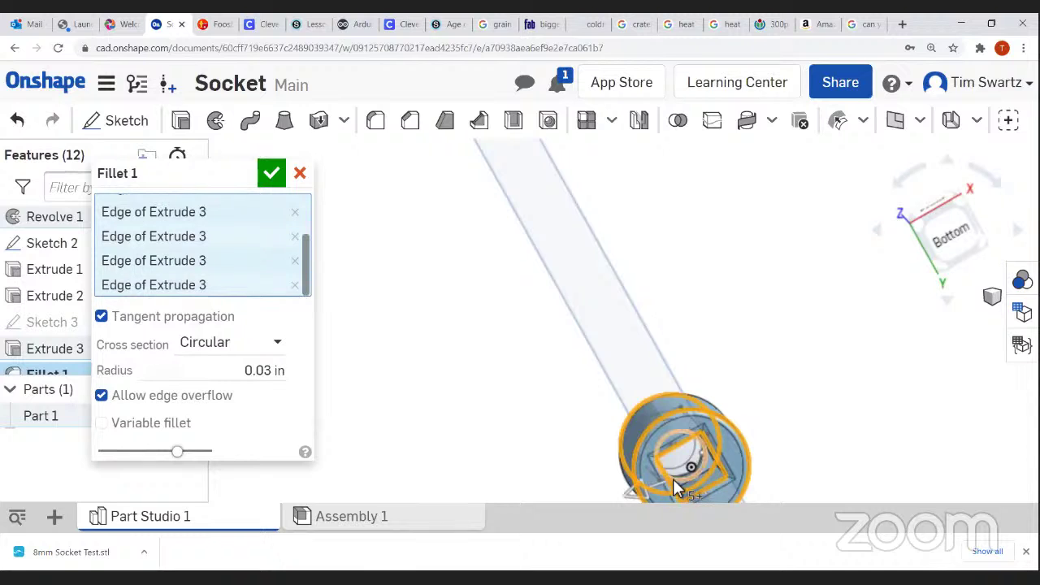
{"action": "mouse_move", "coordinate": [679, 447]}
{"action": "right_mouse_down"}
{"action": "mouse_move", "coordinate": [642, 488]}
{"action": "mouse_move", "coordinate": [752, 424]}
{"action": "mouse_move", "coordinate": [704, 457]}
{"action": "mouse_move", "coordinate": [688, 430]}
{"action": "right_mouse_up"}
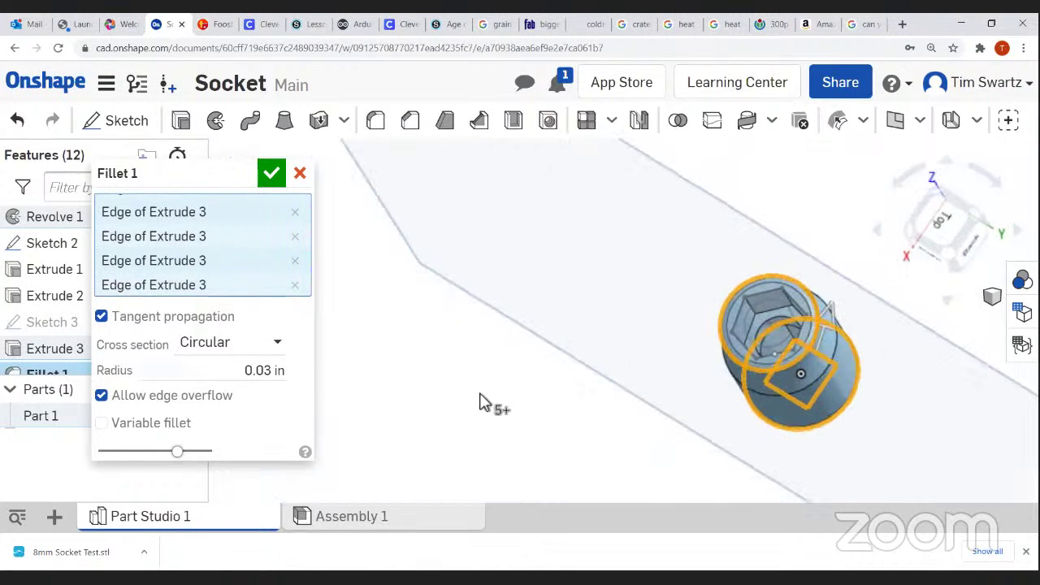
{"action": "left_click", "coordinate": [272, 173]}
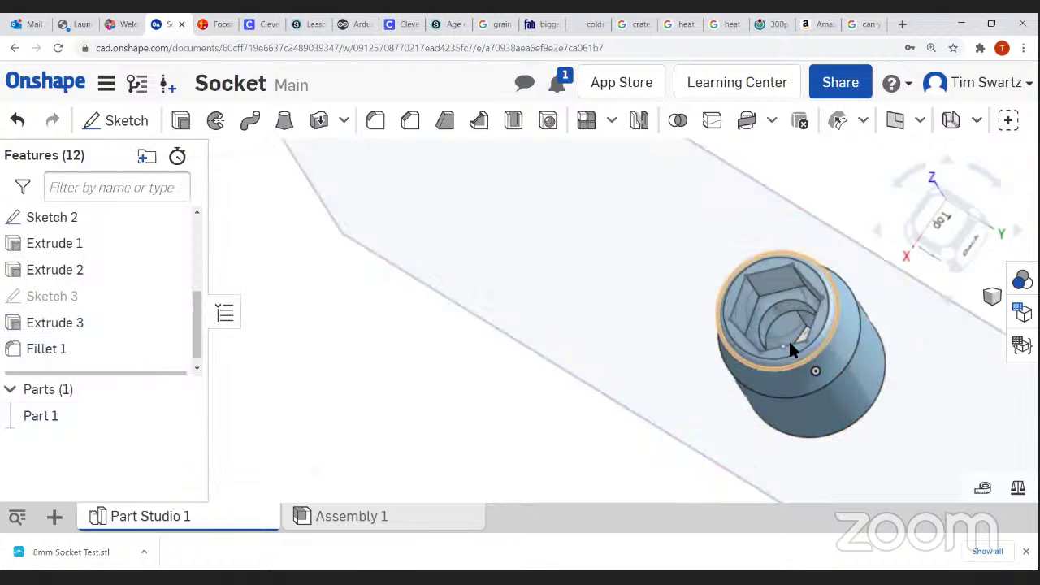
Create a construction plane offset 1 in from the Right plane.
{"action": "right_click_drag", "start_coordinate": [835, 414], "coordinate": [947, 266]}
{"action": "left_click", "coordinate": [931, 252]}
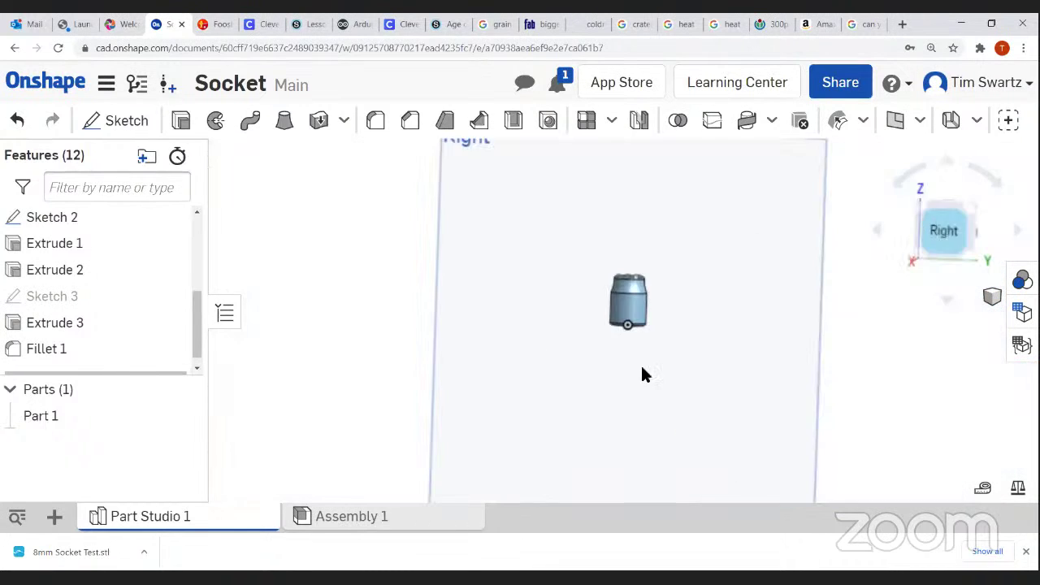
{"action": "scroll", "coordinate": [650, 276], "scroll_direction": "up", "scroll_amount": 5}
{"action": "middle_click_drag", "start_coordinate": [675, 283], "coordinate": [667, 408]}
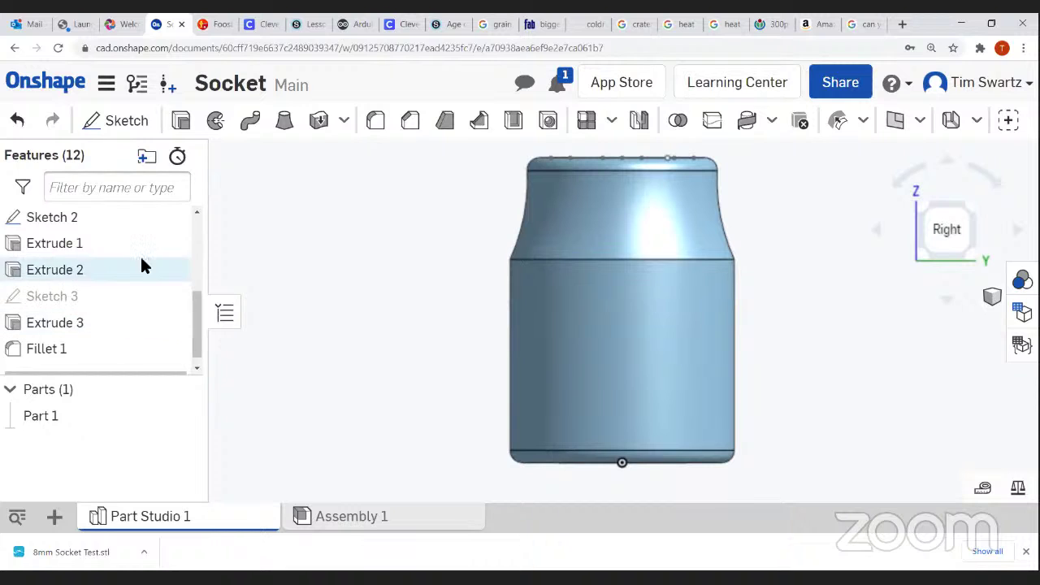
{"action": "scroll", "coordinate": [142, 267], "scroll_direction": "up", "scroll_amount": 3}
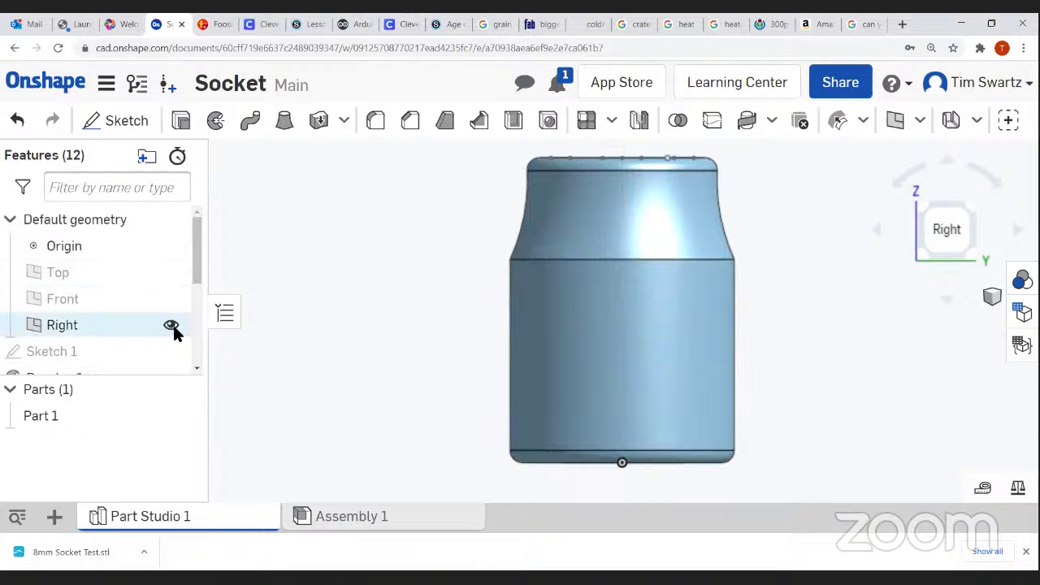
{"action": "scroll", "coordinate": [821, 302], "scroll_direction": "down", "scroll_amount": 2}
{"action": "left_click", "coordinate": [952, 224]}
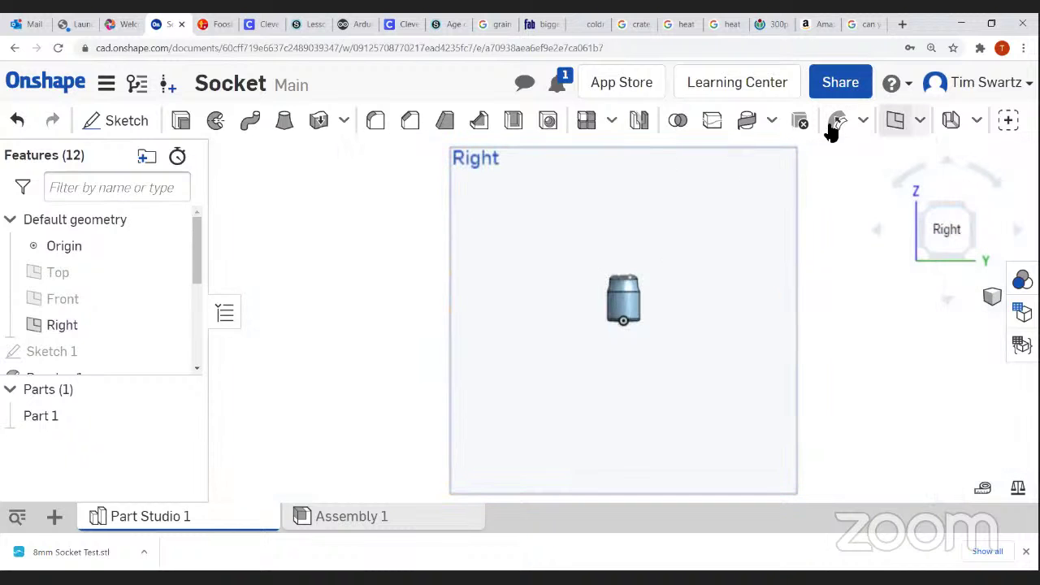
{"action": "left_click", "coordinate": [895, 121]}
{"action": "left_click", "coordinate": [769, 203]}
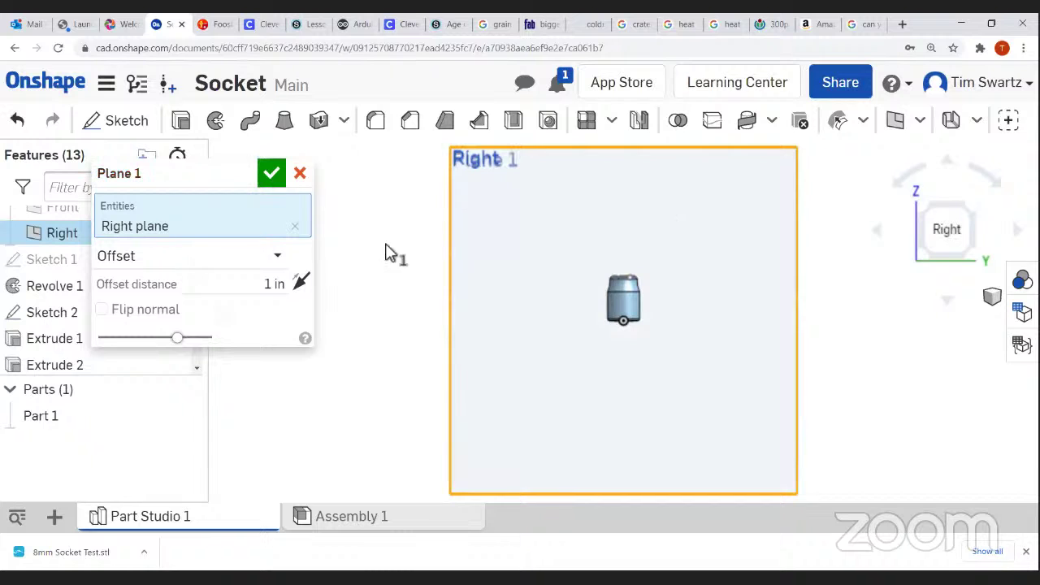
{"action": "left_click", "coordinate": [970, 213]}
{"action": "scroll", "coordinate": [637, 314], "scroll_direction": "up", "scroll_amount": 4}
{"action": "scroll", "coordinate": [729, 273], "scroll_direction": "down", "scroll_amount": 3}
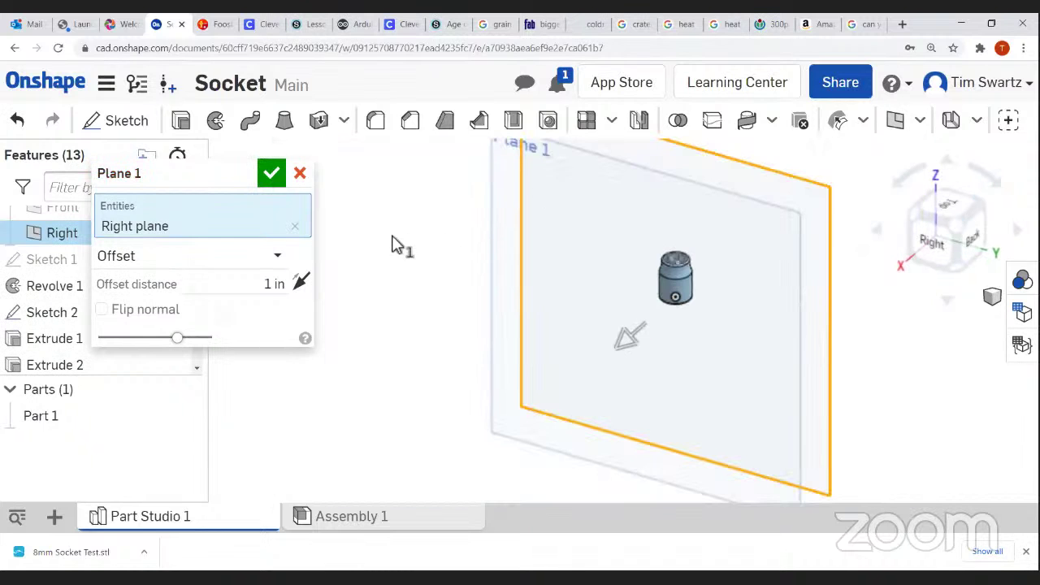
{"action": "left_click", "coordinate": [271, 175]}
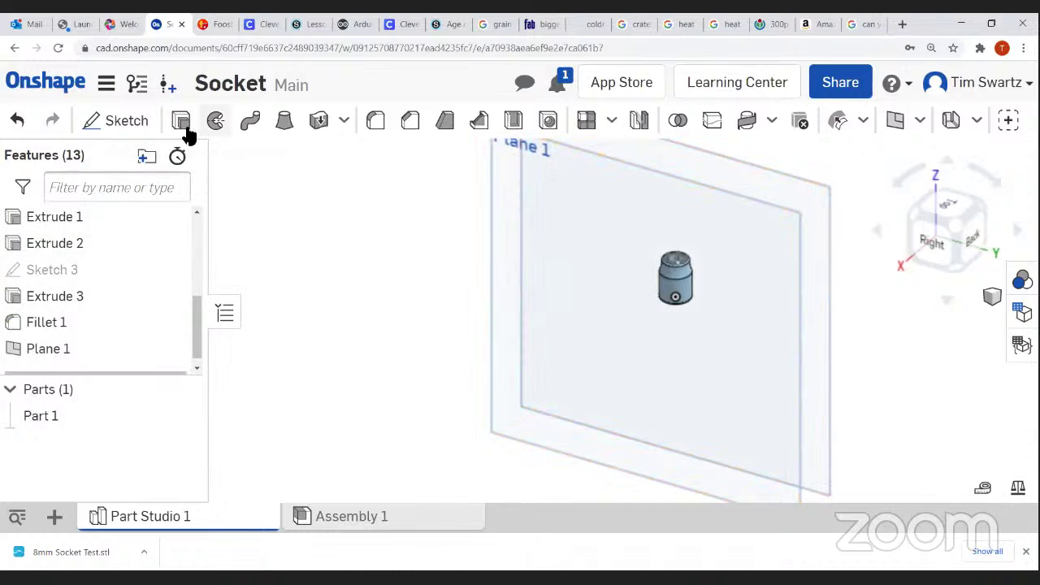
Start a new sketch on the offset plane, viewed from the right.
{"action": "left_click", "coordinate": [128, 122]}
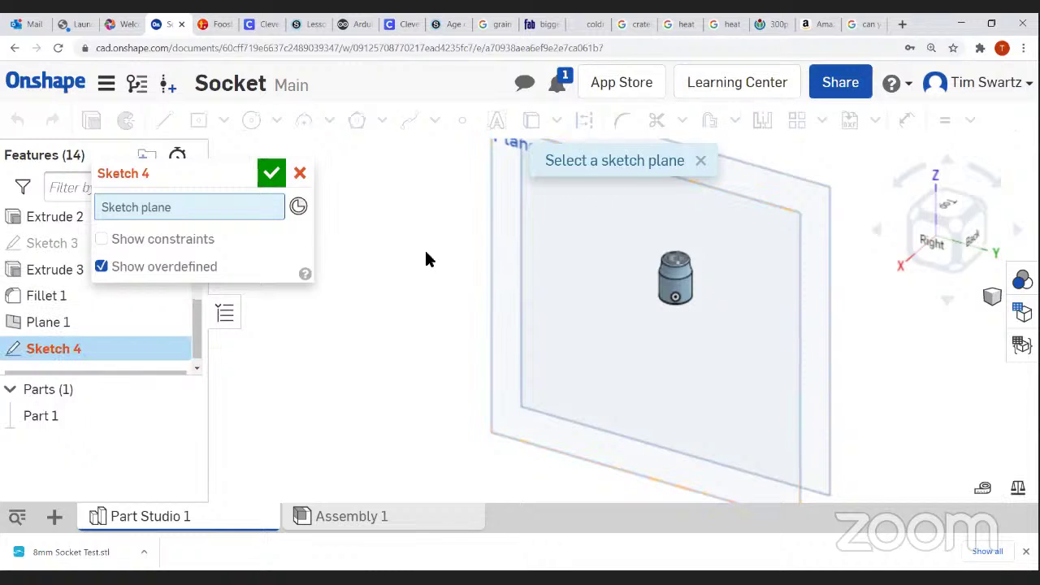
{"action": "left_click", "coordinate": [500, 258]}
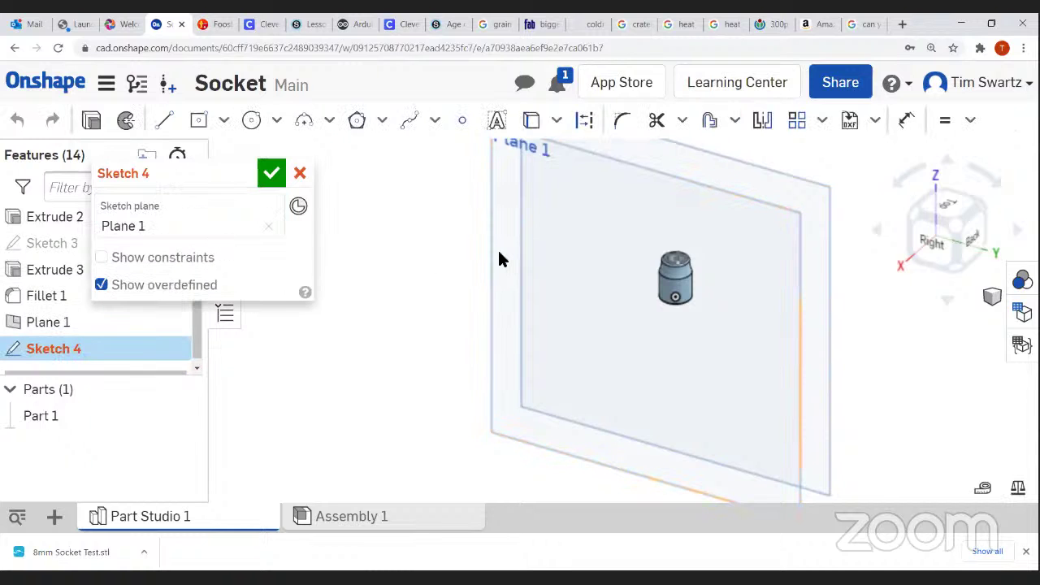
{"action": "left_click", "coordinate": [933, 237]}
{"action": "scroll", "coordinate": [630, 313], "scroll_direction": "up", "scroll_amount": 6}
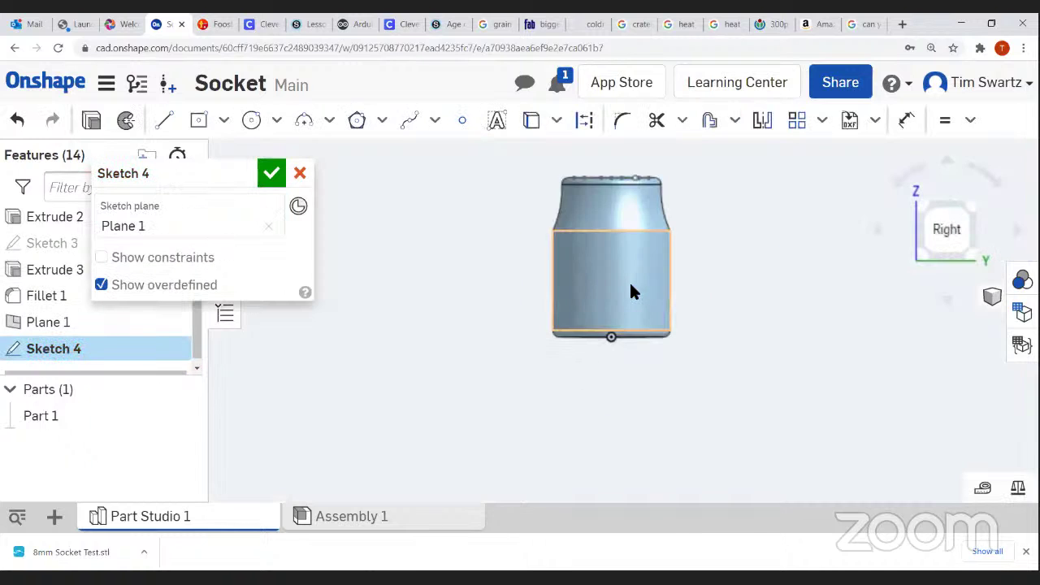
{"action": "middle_click_drag", "start_coordinate": [629, 282], "coordinate": [622, 339]}
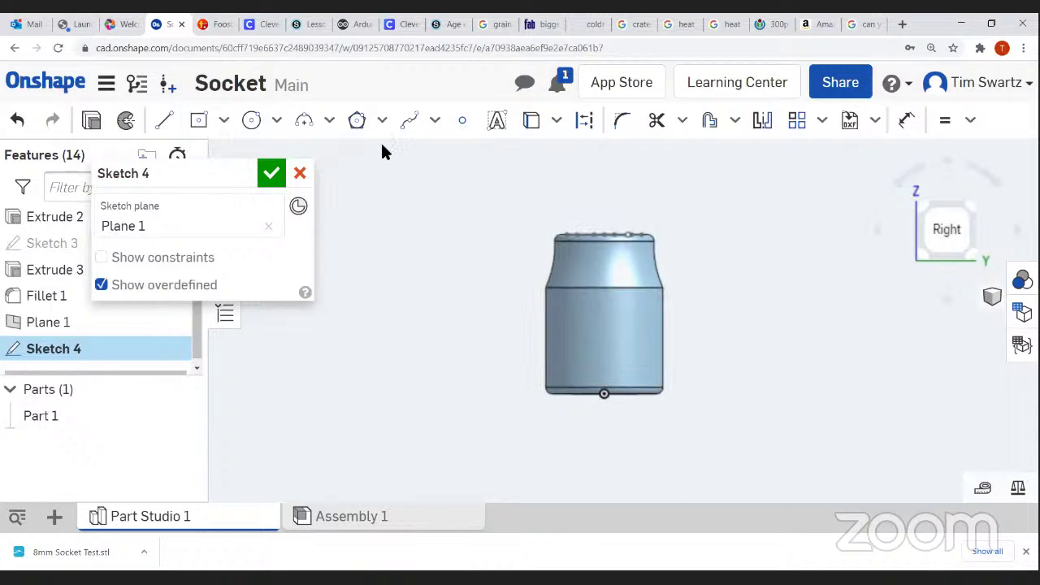
Add the sketch text "8" over the socket's lower body and align its bottom midpoint vertically above the origin.
{"action": "left_click", "coordinate": [497, 122]}
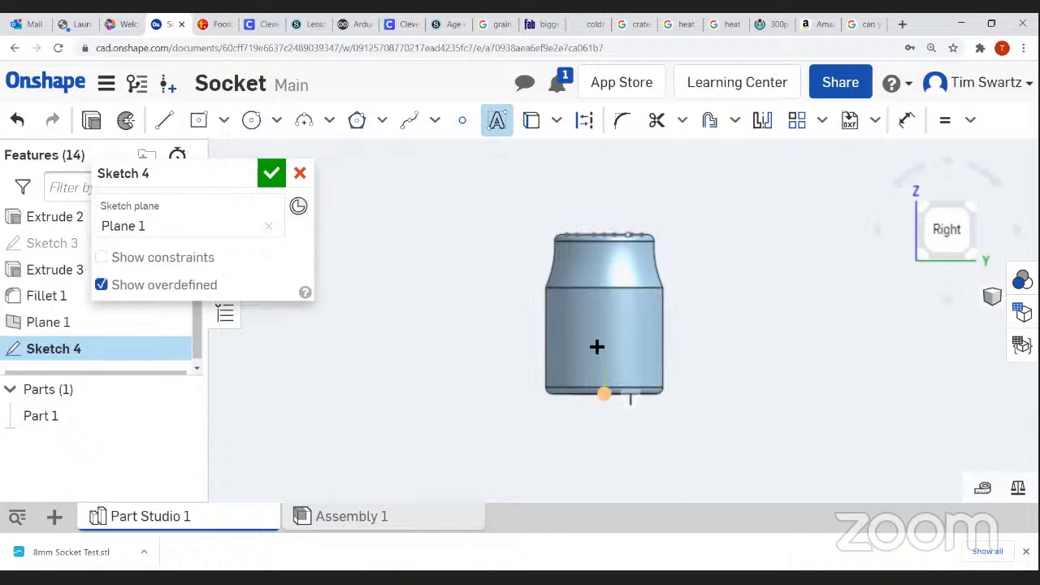
{"action": "left_click", "coordinate": [577, 291]}
{"action": "left_click", "coordinate": [632, 386]}
{"action": "key", "text": "BackSpace"}
{"action": "type", "text": "8"}
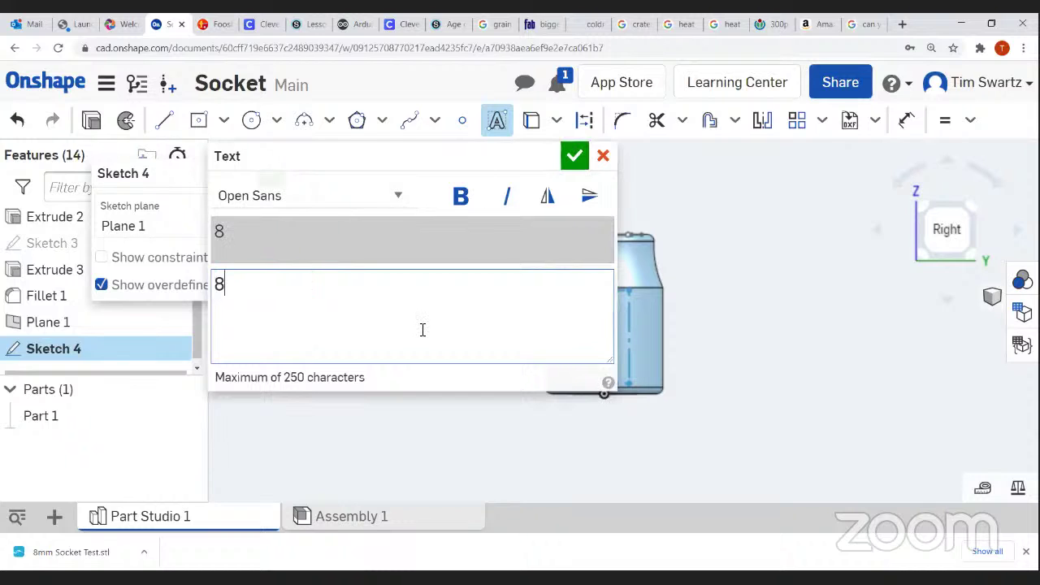
{"action": "left_click", "coordinate": [569, 161]}
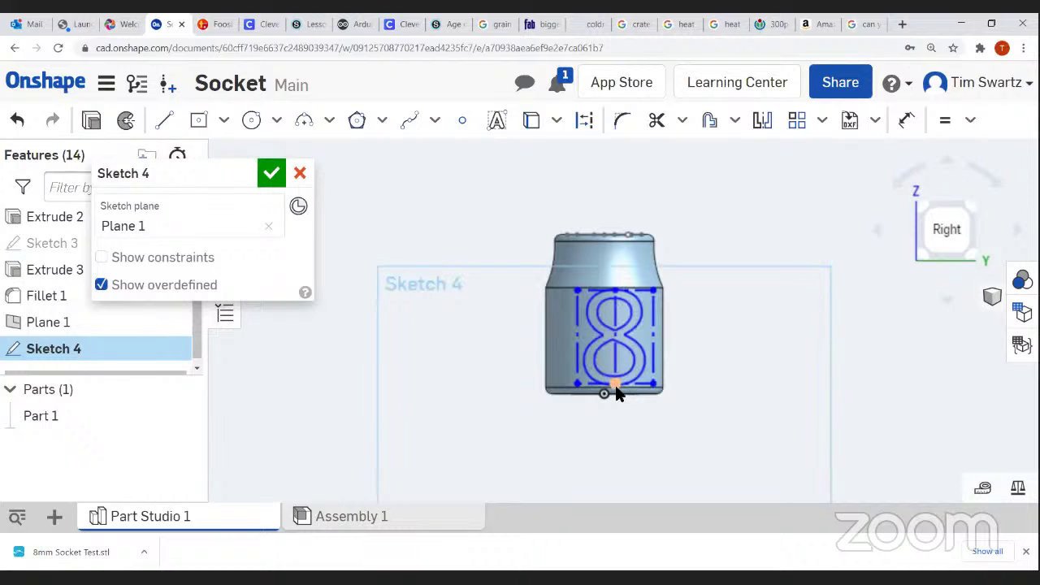
{"action": "left_click_drag", "start_coordinate": [613, 387], "coordinate": [608, 383]}
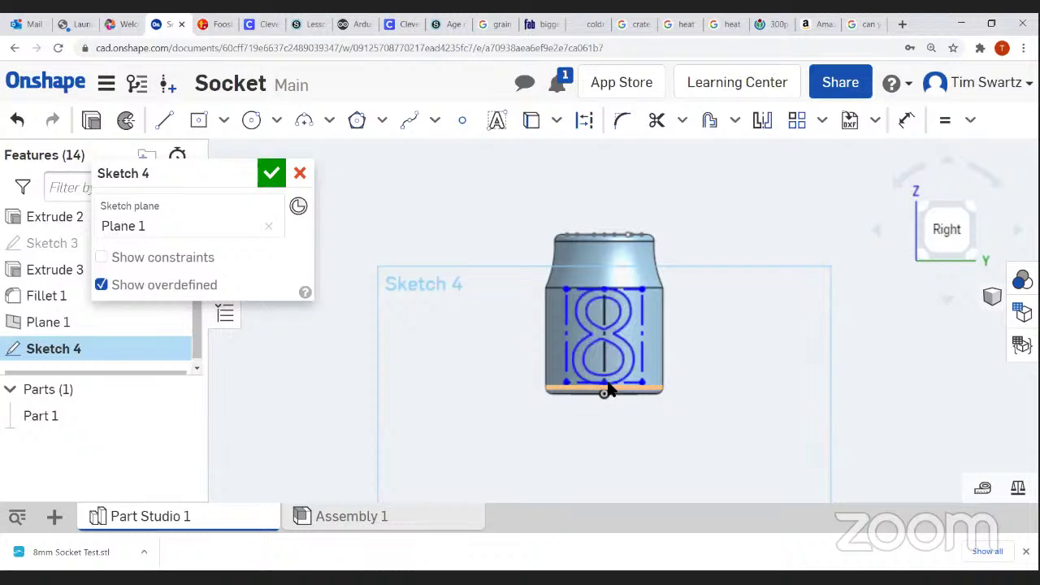
Finish the text sketch and start a Solid wrap feature using the faces of the "8" sketch as the tool.
{"action": "left_click", "coordinate": [271, 172]}
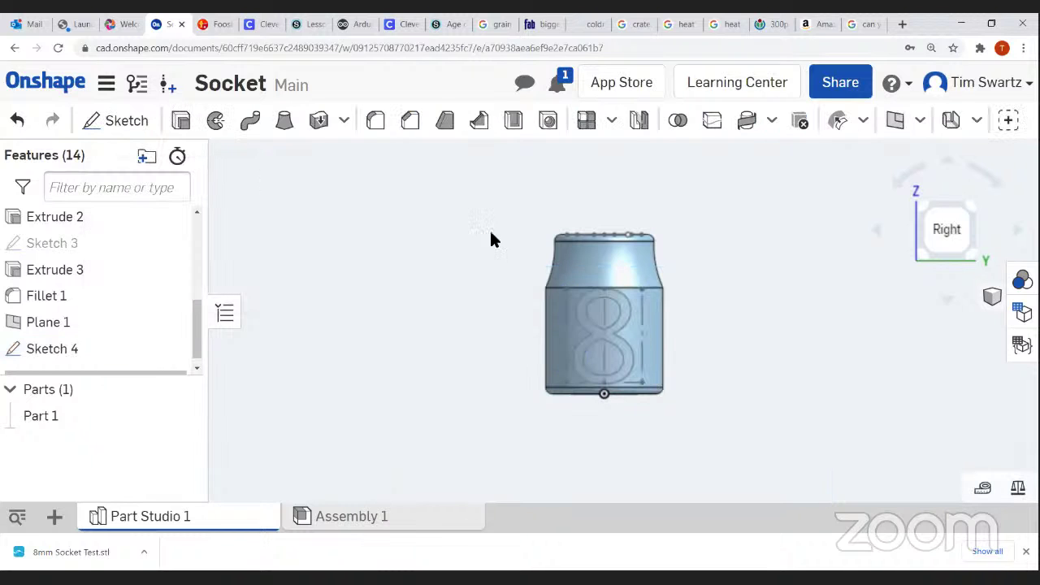
{"action": "left_click", "coordinate": [972, 209]}
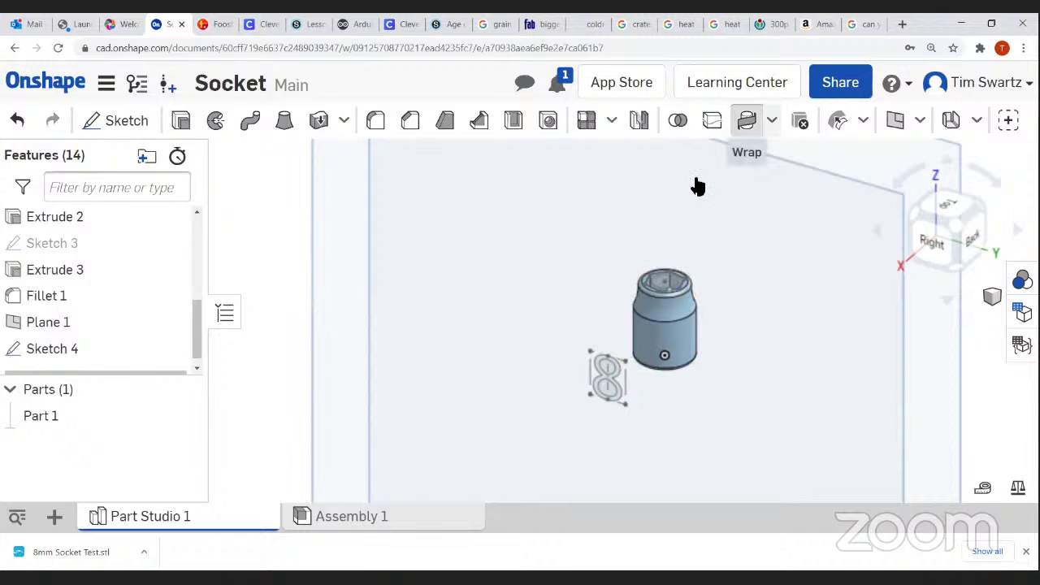
{"action": "left_click", "coordinate": [748, 122]}
{"action": "left_click", "coordinate": [771, 122]}
{"action": "left_click", "coordinate": [780, 203]}
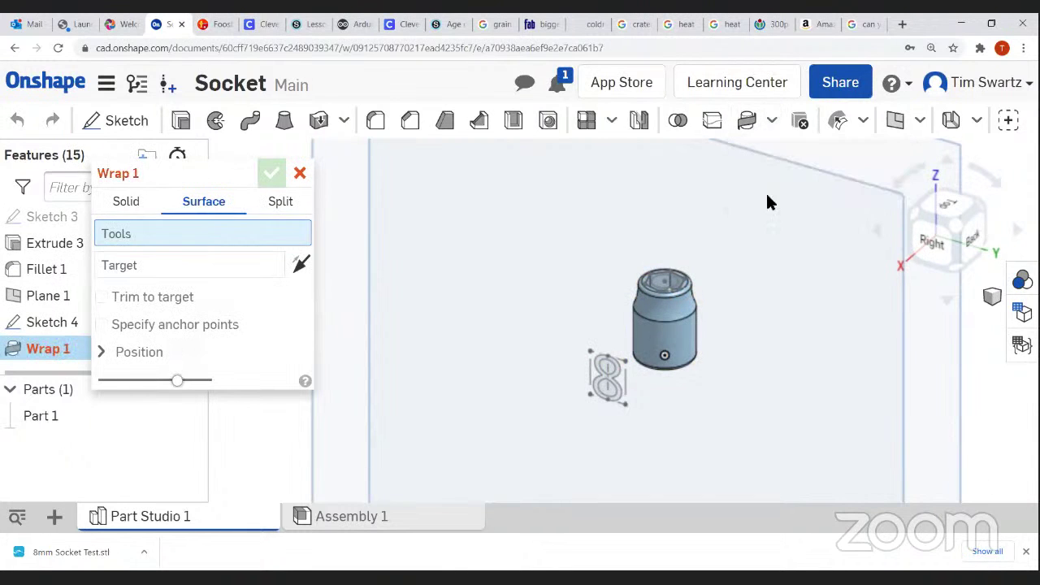
{"action": "left_click", "coordinate": [141, 211]}
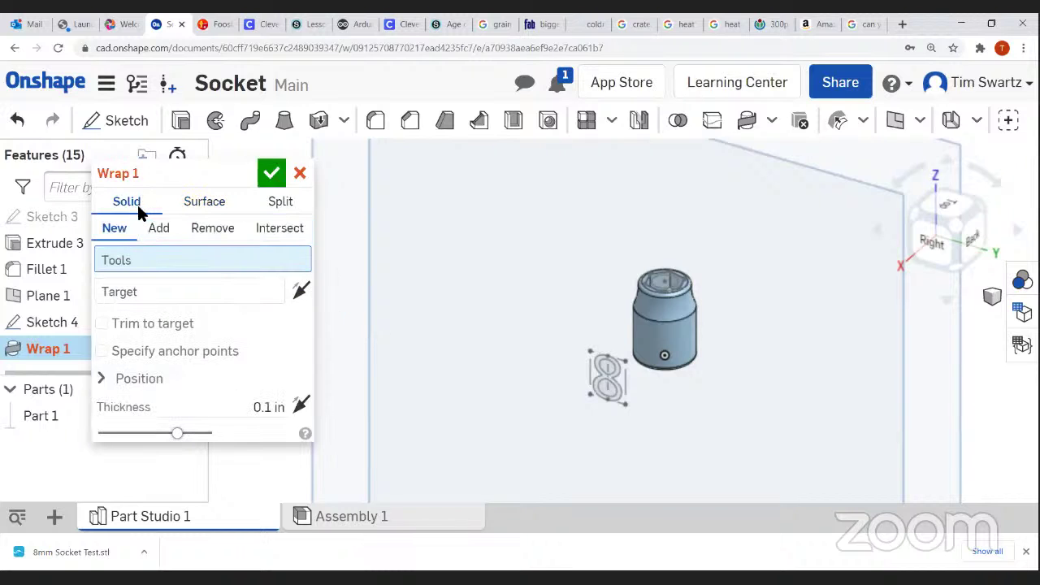
{"action": "left_click", "coordinate": [612, 385]}
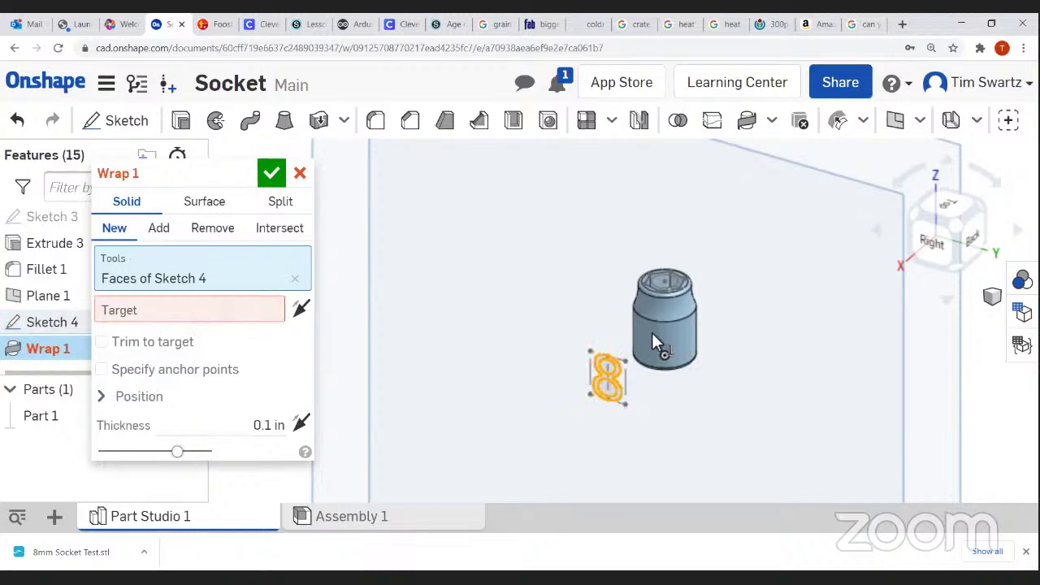
Reverse the direction of the wrap's target.
{"action": "scroll", "coordinate": [652, 333], "scroll_direction": "up", "scroll_amount": 5}
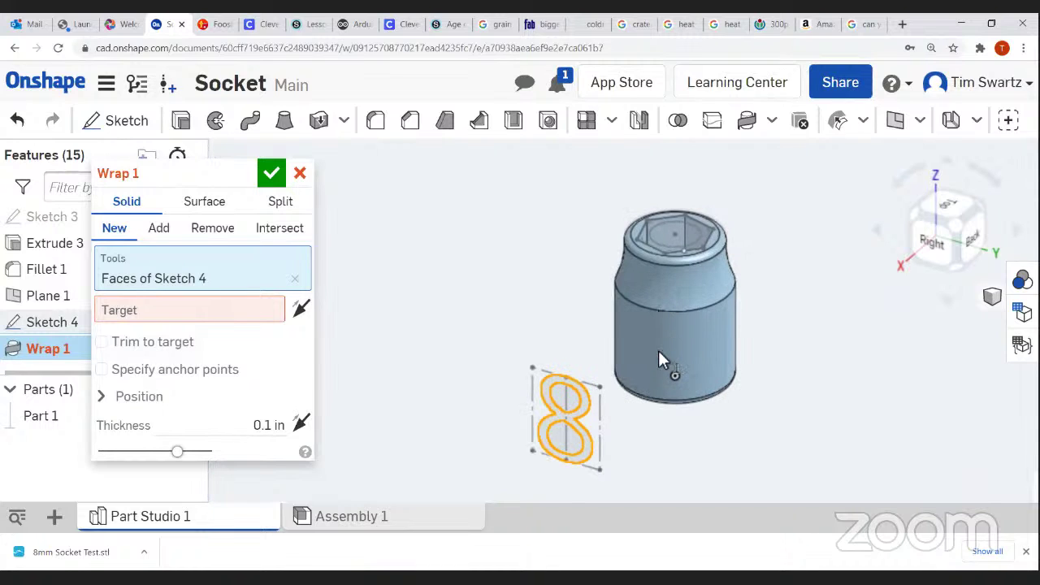
{"action": "left_click", "coordinate": [300, 309]}
{"action": "mouse_move", "coordinate": [608, 325]}
{"action": "right_mouse_down"}
{"action": "mouse_move", "coordinate": [634, 344]}
{"action": "mouse_move", "coordinate": [669, 345]}
{"action": "right_mouse_up"}
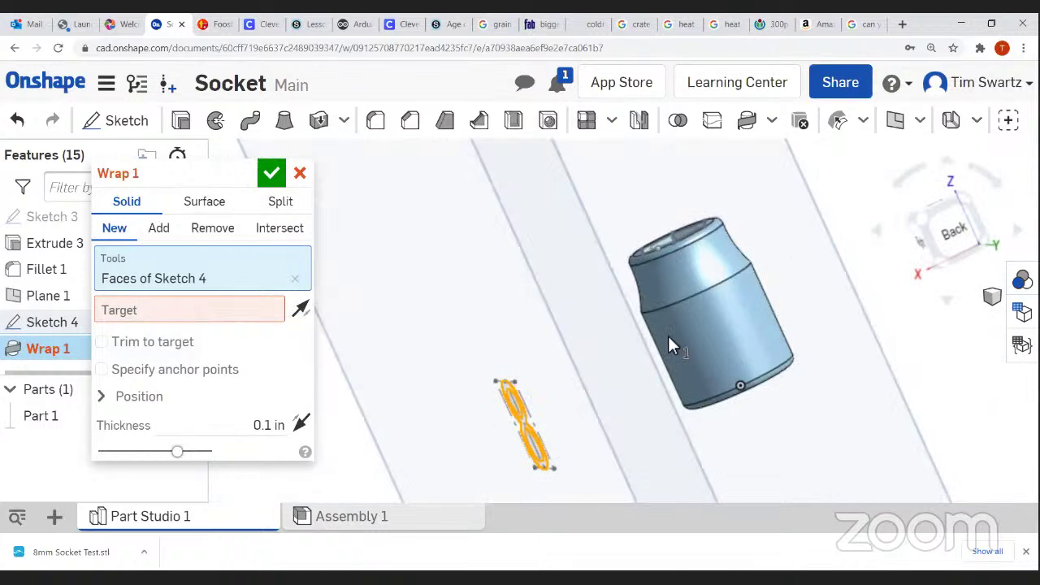
{"action": "mouse_move", "coordinate": [721, 366]}
{"action": "right_mouse_down"}
{"action": "mouse_move", "coordinate": [732, 352]}
{"action": "mouse_move", "coordinate": [682, 369]}
{"action": "right_mouse_up"}
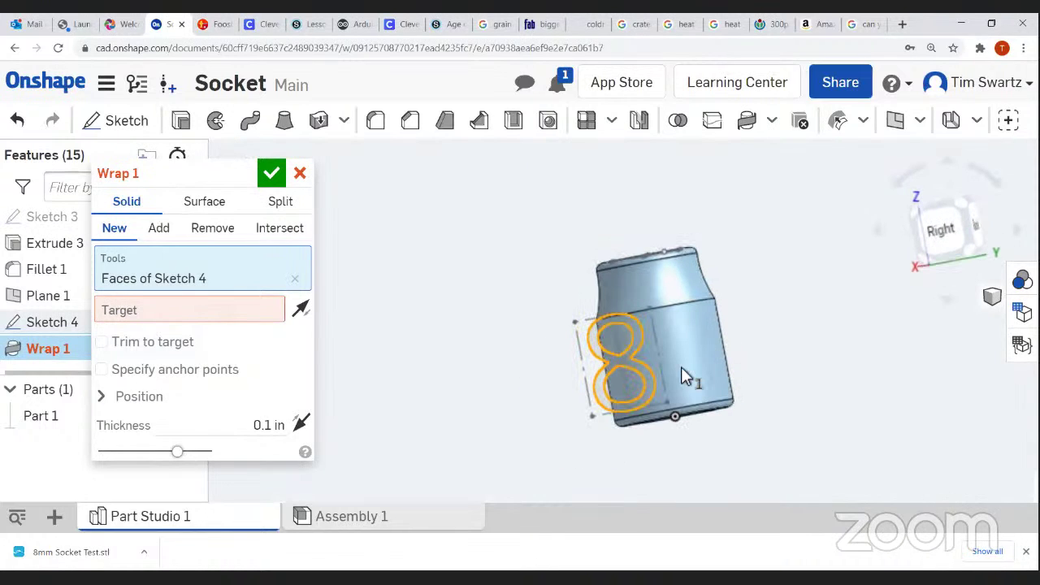
{"action": "mouse_move", "coordinate": [615, 317]}
{"action": "right_mouse_down"}
{"action": "mouse_move", "coordinate": [655, 349]}
{"action": "mouse_move", "coordinate": [696, 353]}
{"action": "mouse_move", "coordinate": [617, 360]}
{"action": "right_mouse_up"}
Switch the wrap to Surface, reselect the "8" faces as the tool, and set the socket's lower cylindrical face as the target.
{"action": "left_click", "coordinate": [207, 202]}
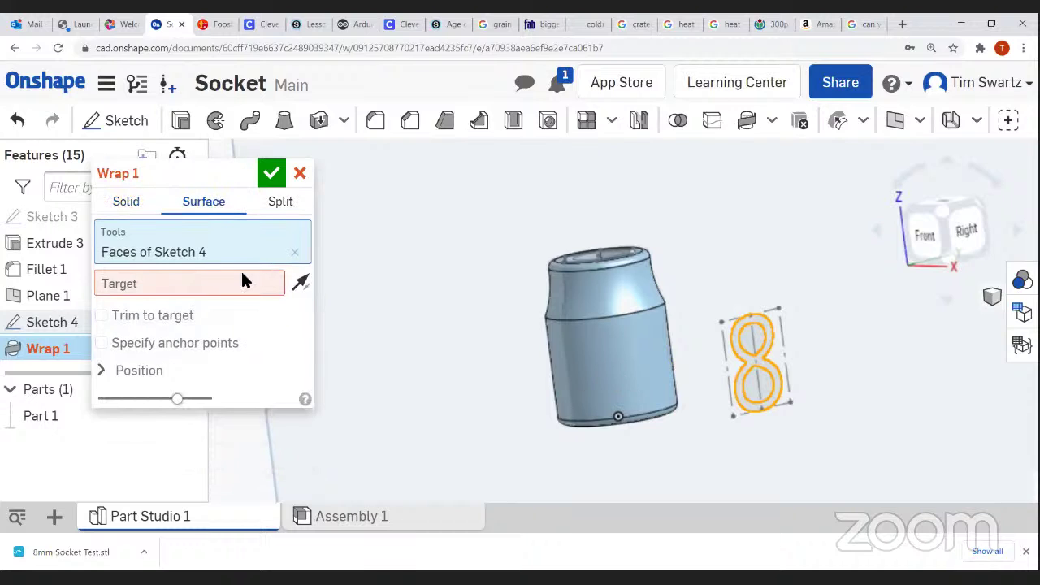
{"action": "left_click", "coordinate": [294, 252]}
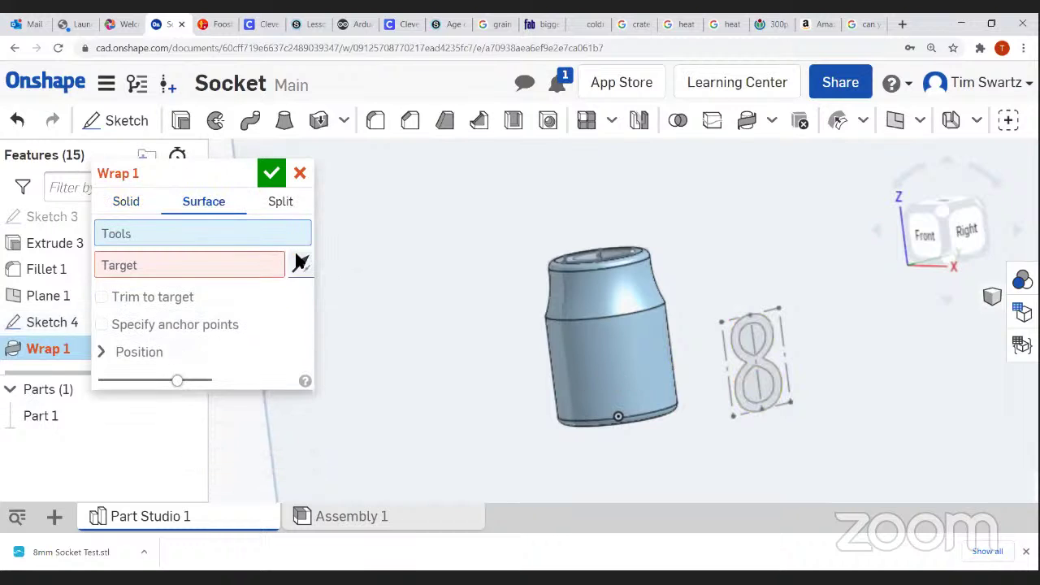
{"action": "left_click", "coordinate": [753, 363]}
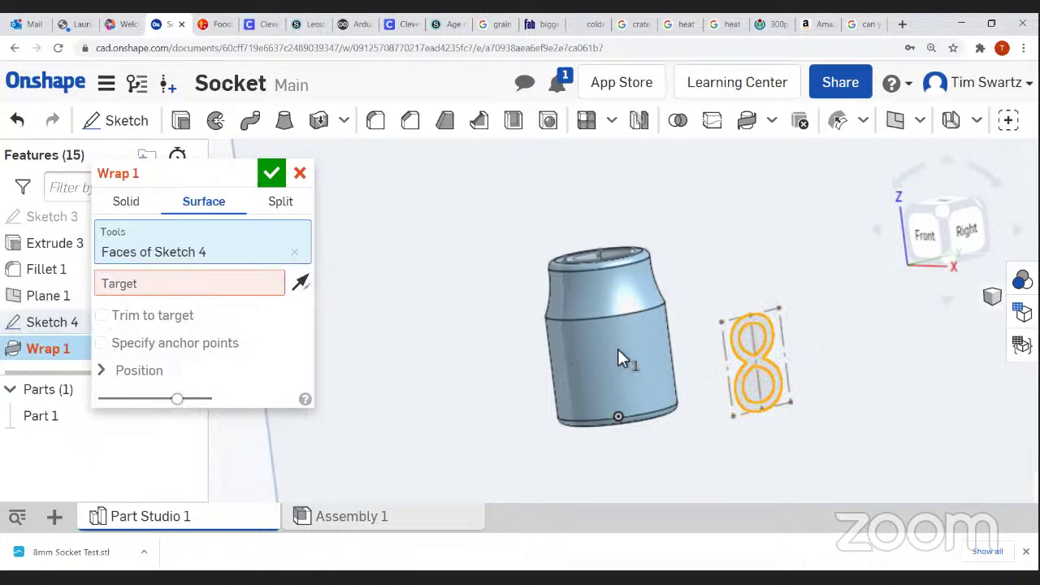
{"action": "left_click", "coordinate": [228, 283]}
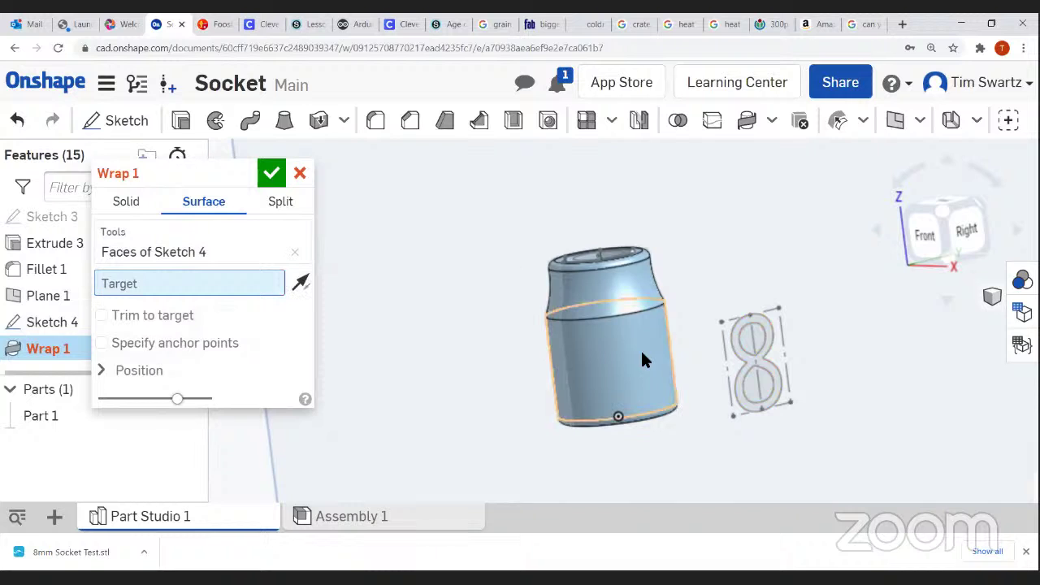
{"action": "left_click", "coordinate": [549, 368]}
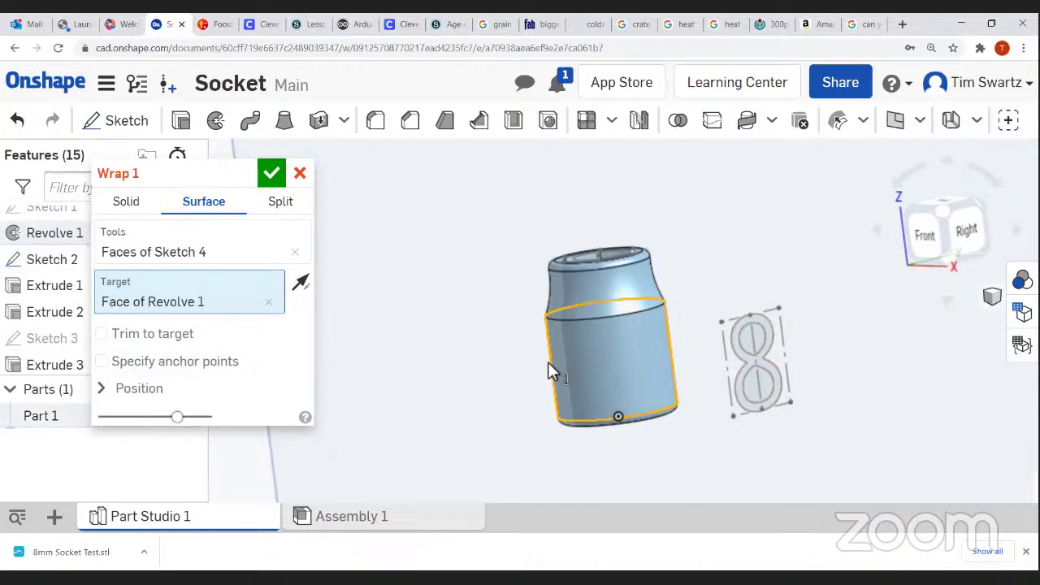
Change the wrap to a Solid Remove with a thickness of 0.05 in and apply it to engrave the "8" into the socket's side.
{"action": "left_click", "coordinate": [119, 204]}
{"action": "mouse_move", "coordinate": [550, 404]}
{"action": "right_mouse_down"}
{"action": "mouse_move", "coordinate": [610, 392]}
{"action": "mouse_move", "coordinate": [593, 408]}
{"action": "mouse_move", "coordinate": [419, 373]}
{"action": "right_mouse_up"}
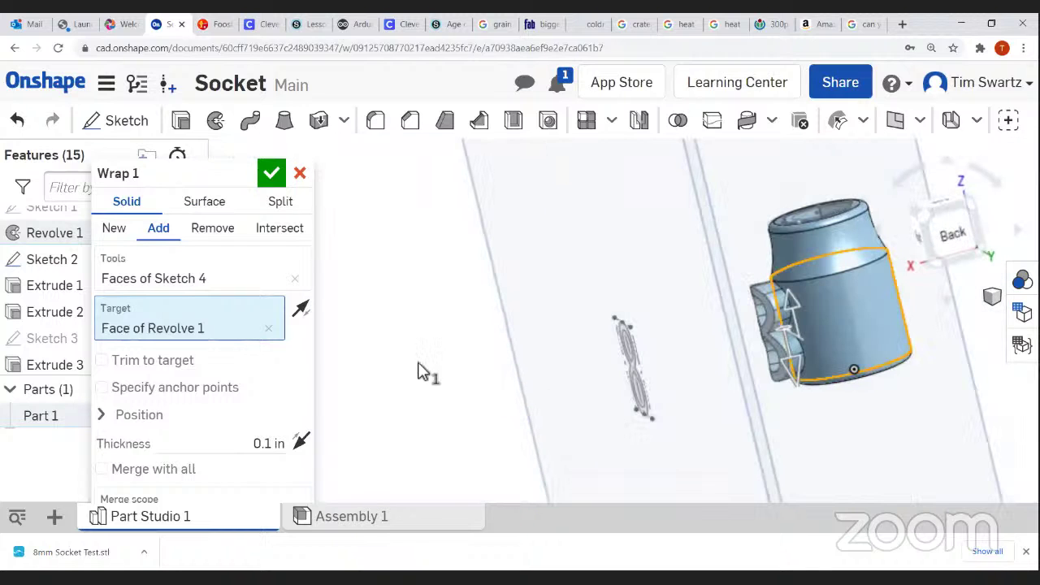
{"action": "left_click", "coordinate": [210, 241]}
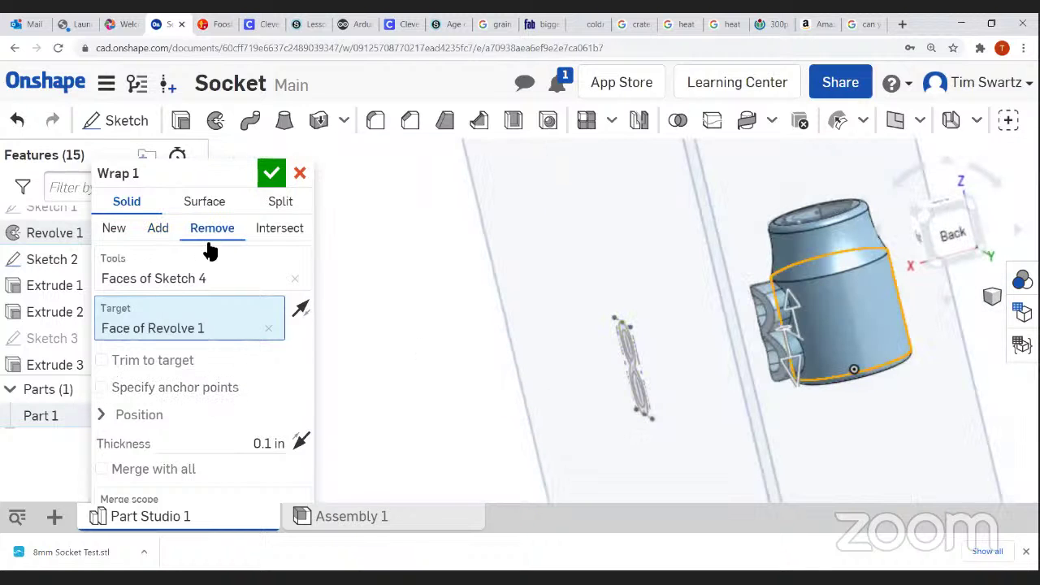
{"action": "left_click", "coordinate": [281, 450]}
{"action": "type", "text": "0.05"}
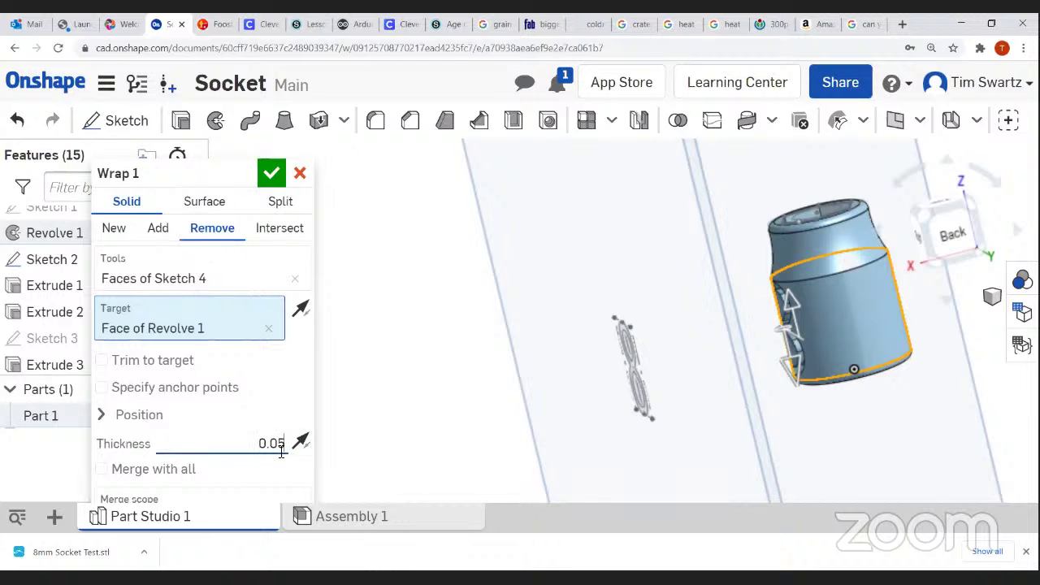
{"action": "key", "text": "Return"}
{"action": "mouse_move", "coordinate": [756, 382]}
{"action": "right_mouse_down"}
{"action": "mouse_move", "coordinate": [789, 372]}
{"action": "mouse_move", "coordinate": [784, 351]}
{"action": "mouse_move", "coordinate": [736, 379]}
{"action": "right_mouse_up"}
{"action": "left_click", "coordinate": [270, 173]}
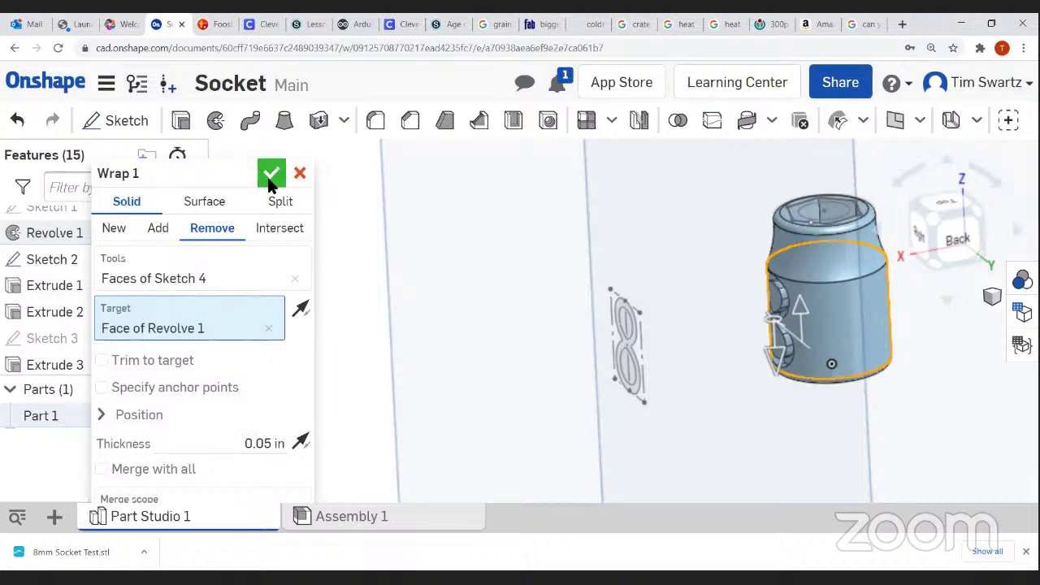
{"action": "right_click_drag", "start_coordinate": [775, 411], "coordinate": [821, 358]}
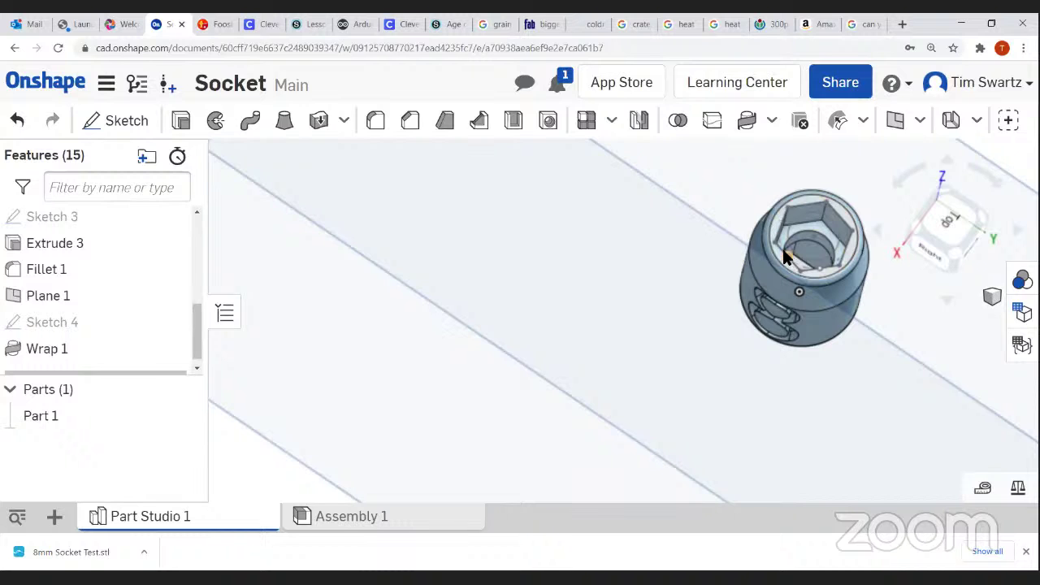
{"action": "right_click_drag", "start_coordinate": [768, 316], "coordinate": [773, 242]}
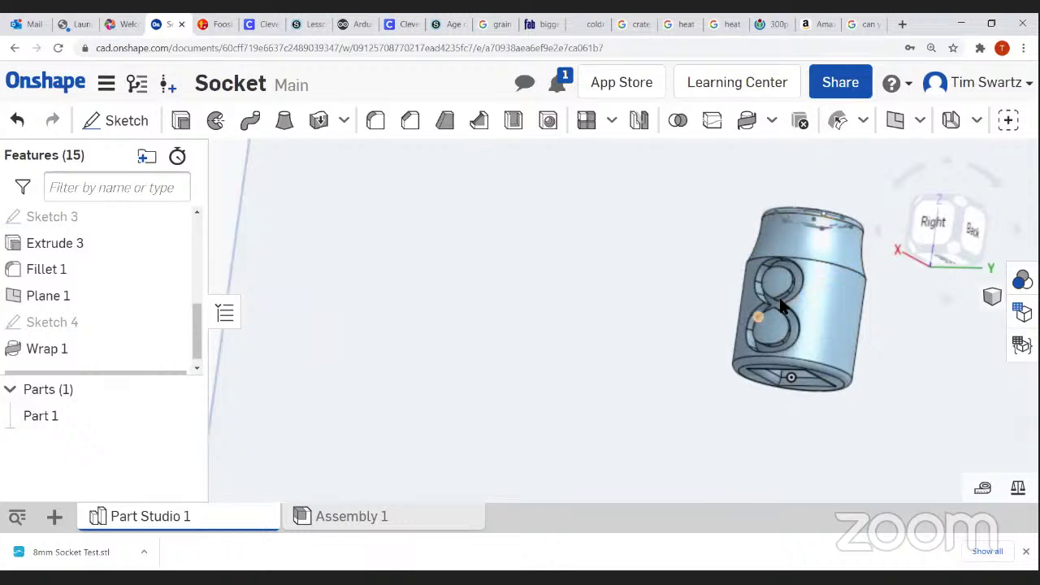
{"action": "right_click_drag", "start_coordinate": [756, 309], "coordinate": [813, 316]}
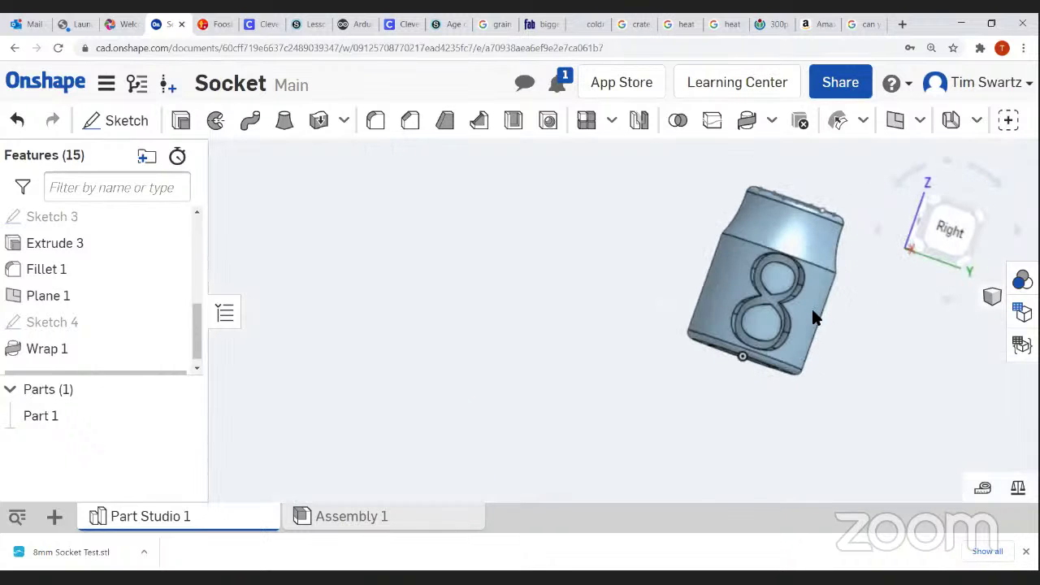